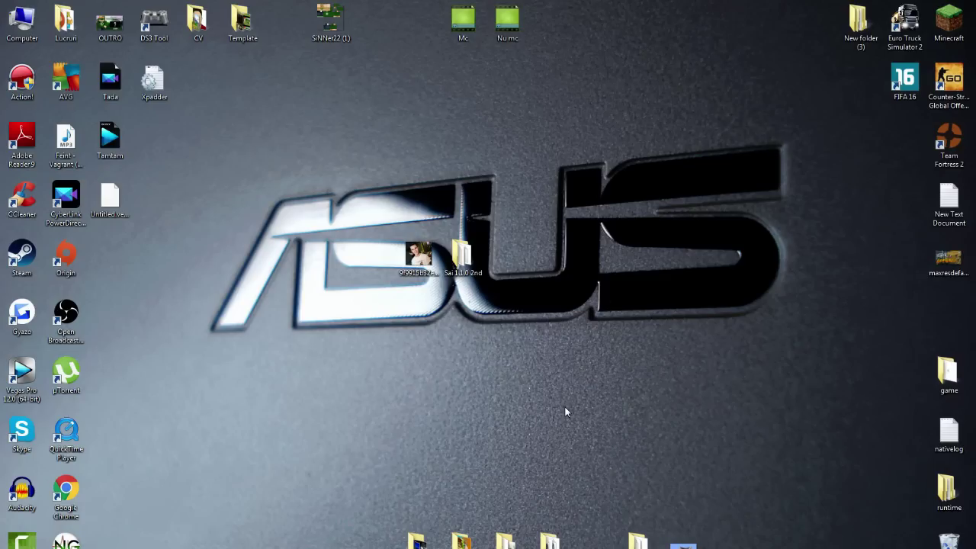
- Move the green-shirt Logo image without the number from the CV folder onto the desktop, and close the folder
double_click(198, 21)
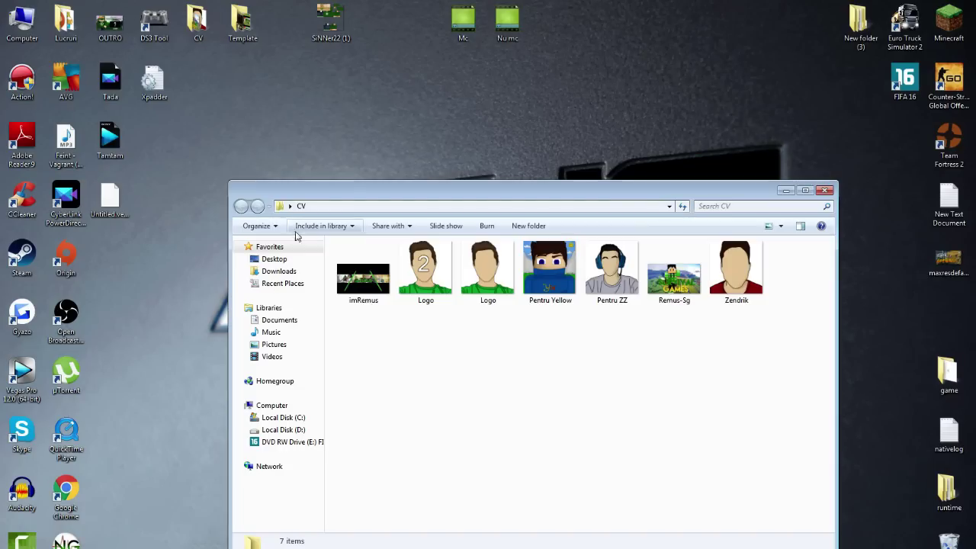
left_click(474, 271)
left_click_drag(474, 271, 462, 110)
left_click(824, 191)
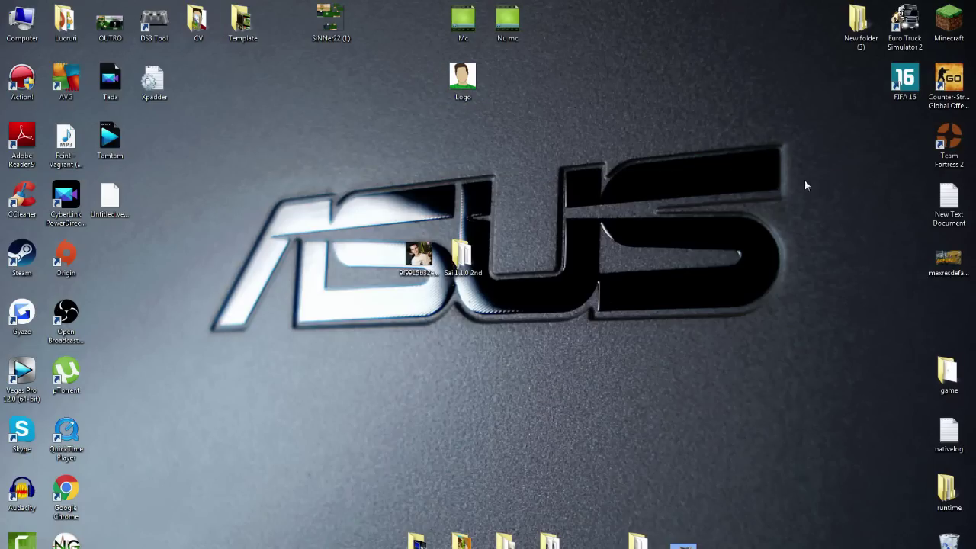
- Preview the Logo image from the desktop at different magnifications to examine the faceless cartoon avatar
double_click(460, 81)
scroll(501, 347, "up", 3)
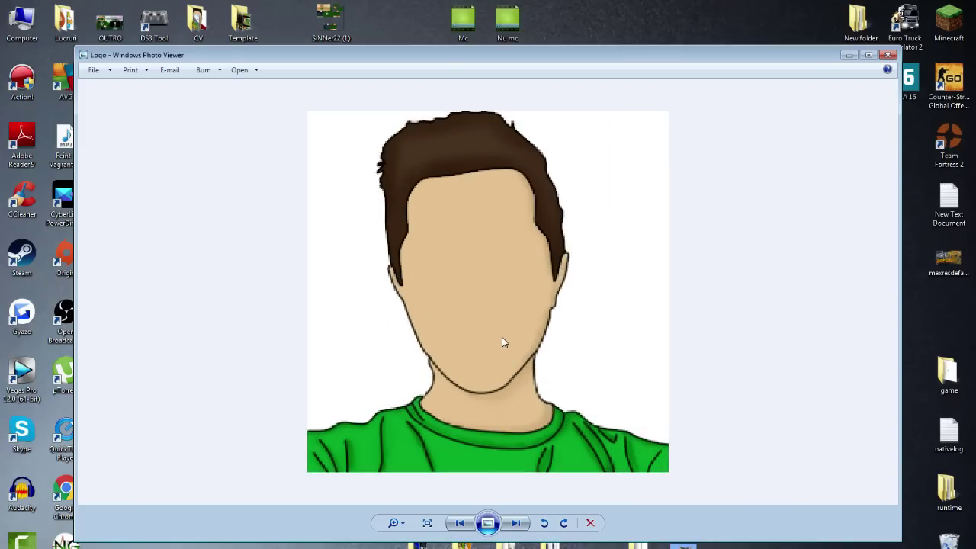
scroll(502, 335, "down", 1)
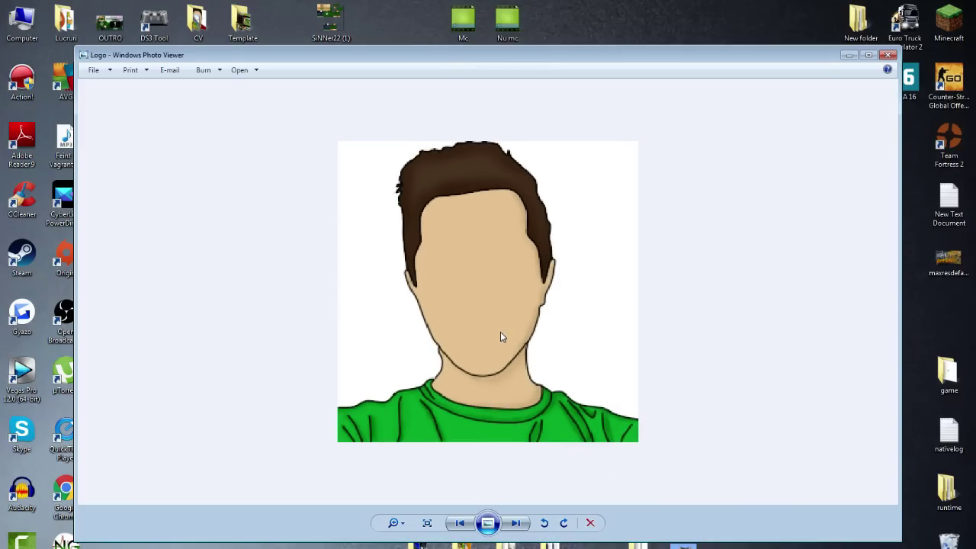
scroll(502, 335, "up", 1)
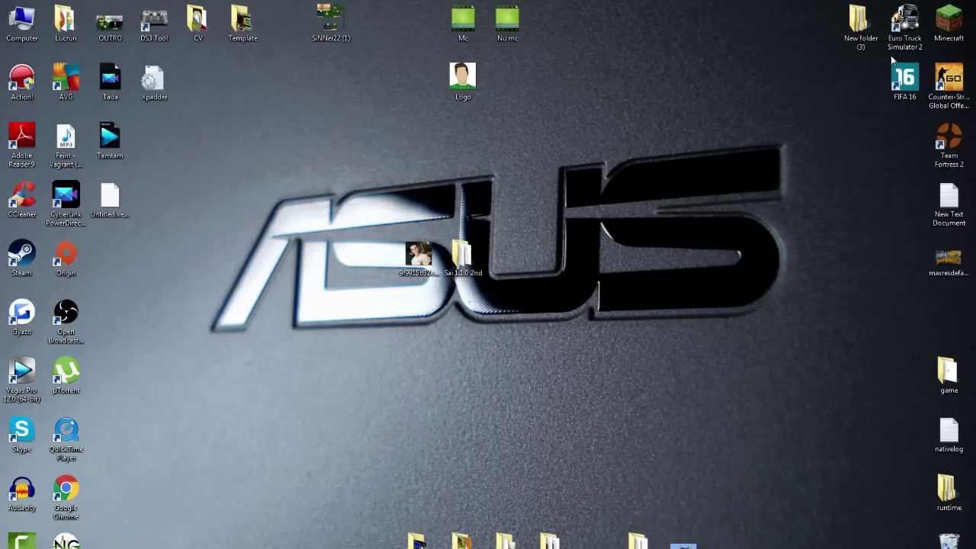
left_click(889, 55)
- Place the Logo image and the portrait photo side by side above the Sai 1.1.0 2nd folder, and preview the photo
left_click_drag(463, 198, 463, 198)
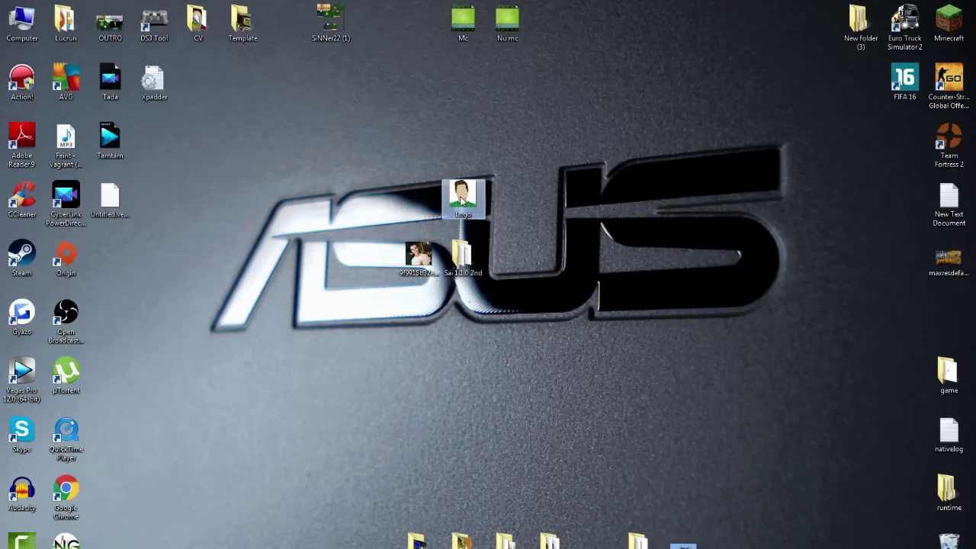
left_click(418, 256)
left_click_drag(419, 256, 416, 202)
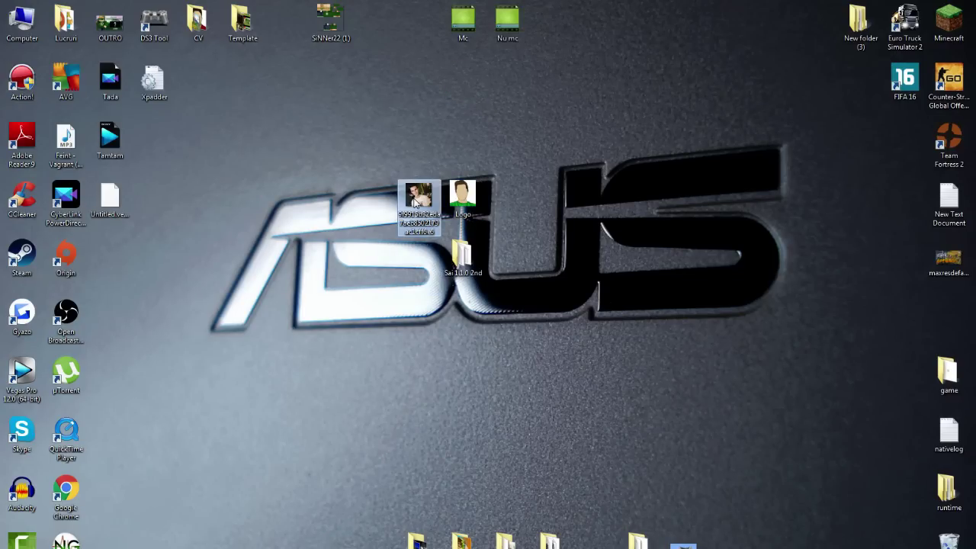
double_click(414, 201)
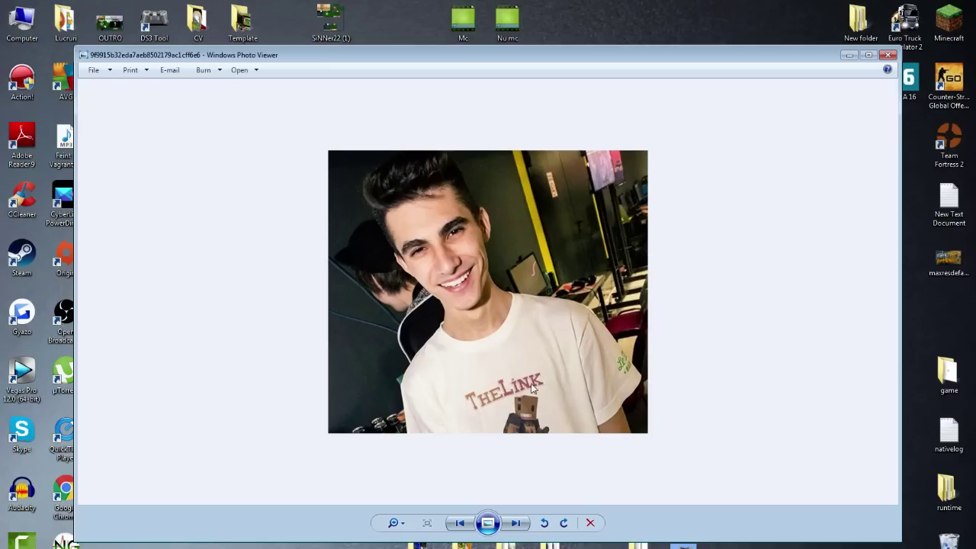
left_click(888, 55)
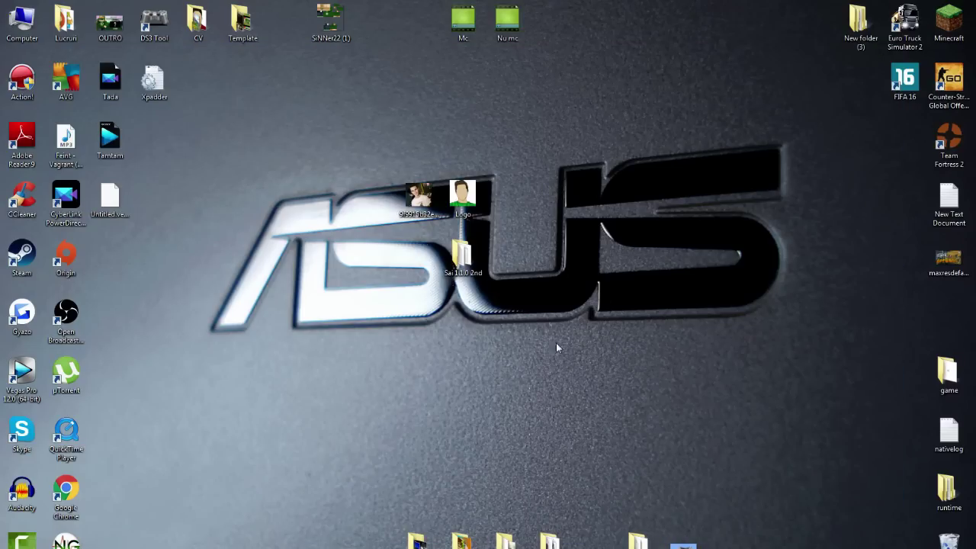
- Look through the contents of the Sai 1.1.0 2nd folder on the desktop
double_click(461, 257)
left_click_drag(503, 191, 434, 77)
scroll(508, 219, "down", 2)
left_click(756, 76)
- Rearrange the Logo image and portrait photo on the desktop, and preview the Logo image enlarged
mouse_move(419, 195)
left_mouse_down()
mouse_move(507, 196)
mouse_move(419, 195)
left_mouse_up()
double_click(418, 195)
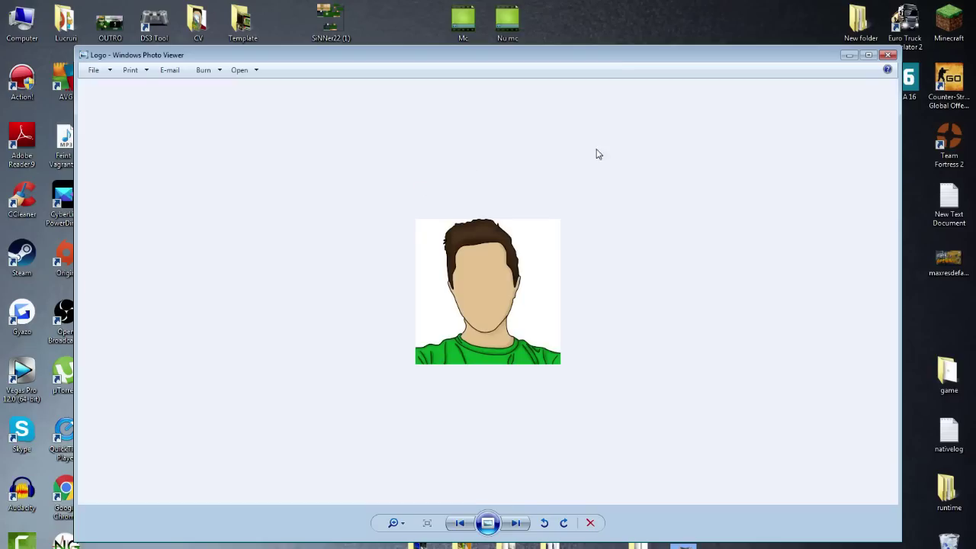
left_click(889, 56)
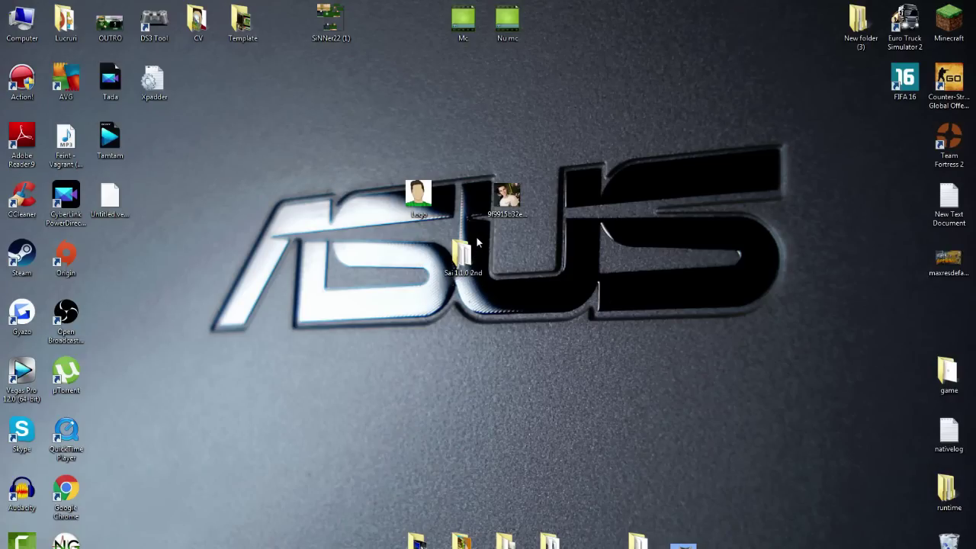
double_click(418, 197)
scroll(547, 301, "up", 5)
scroll(549, 297, "down", 1)
left_click(888, 56)
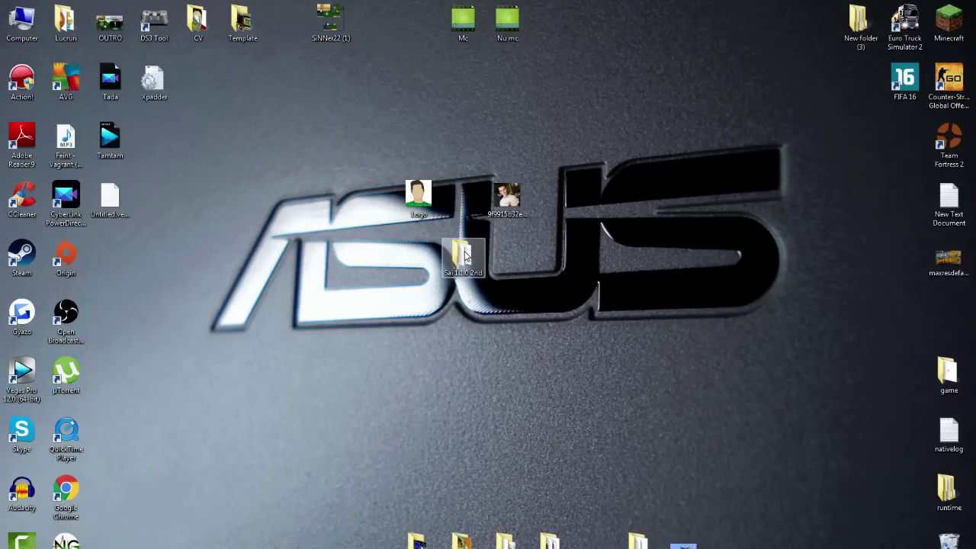
- Locate the sai application in the Sai 1.1.0 2nd folder, and close the folder
double_click(465, 257)
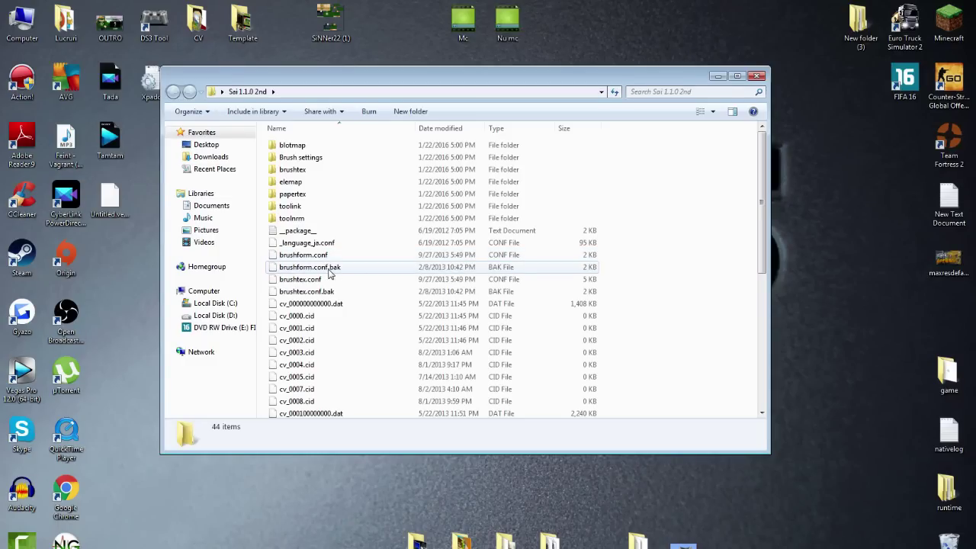
scroll(397, 272, "down", 7)
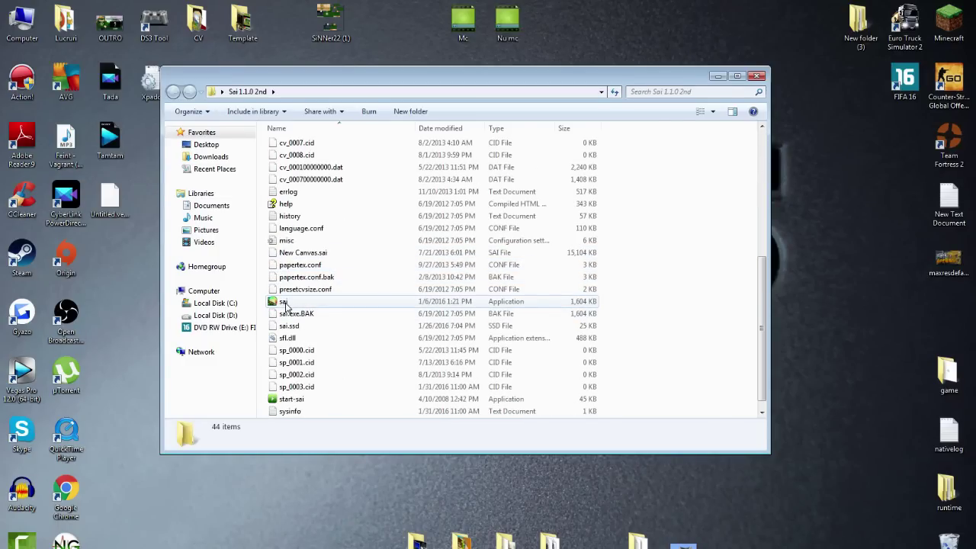
left_click(282, 305)
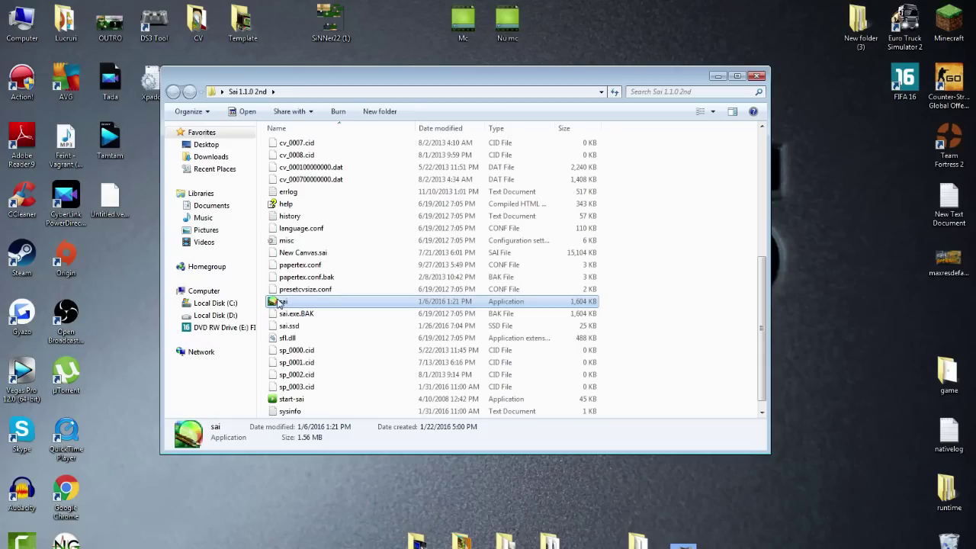
left_click_drag(671, 291, 543, 311)
left_click(694, 299)
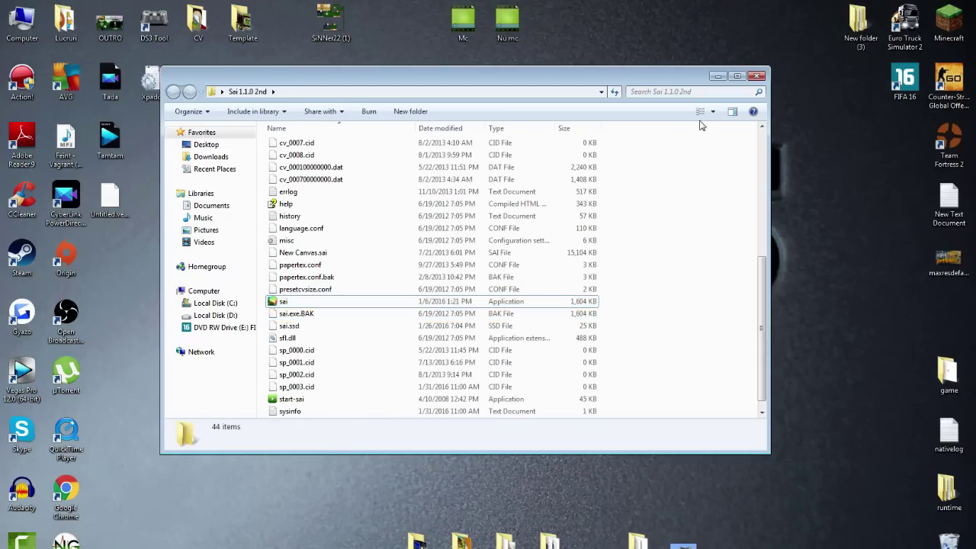
left_click(763, 76)
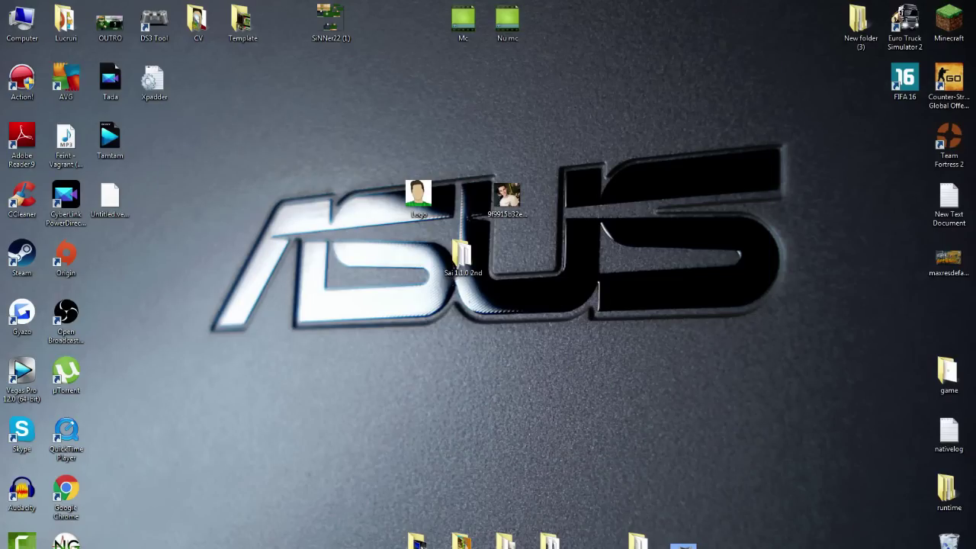
- Switch to the PaintTool SAI window
key("alt+Tab")
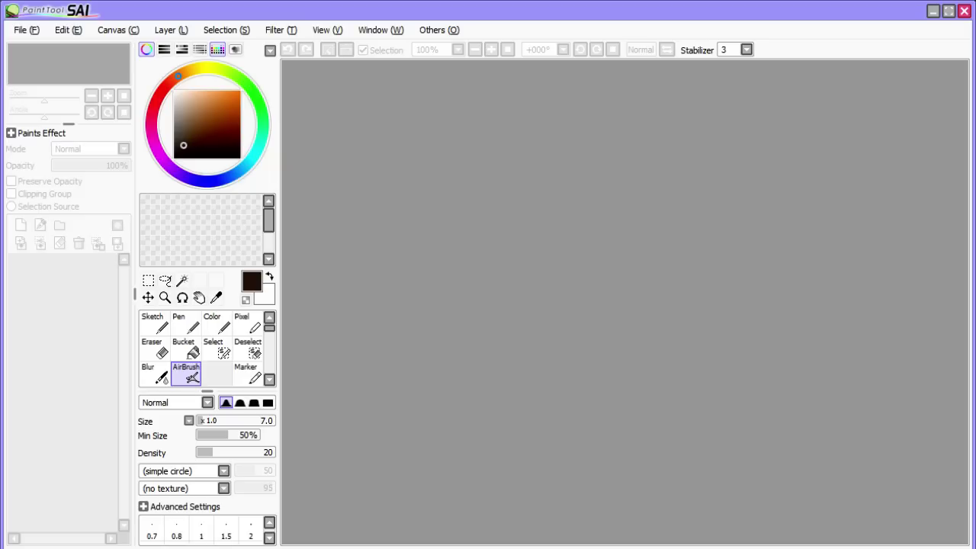
key("alt+Tab")
key("alt+Tab")
key("alt+Tab")
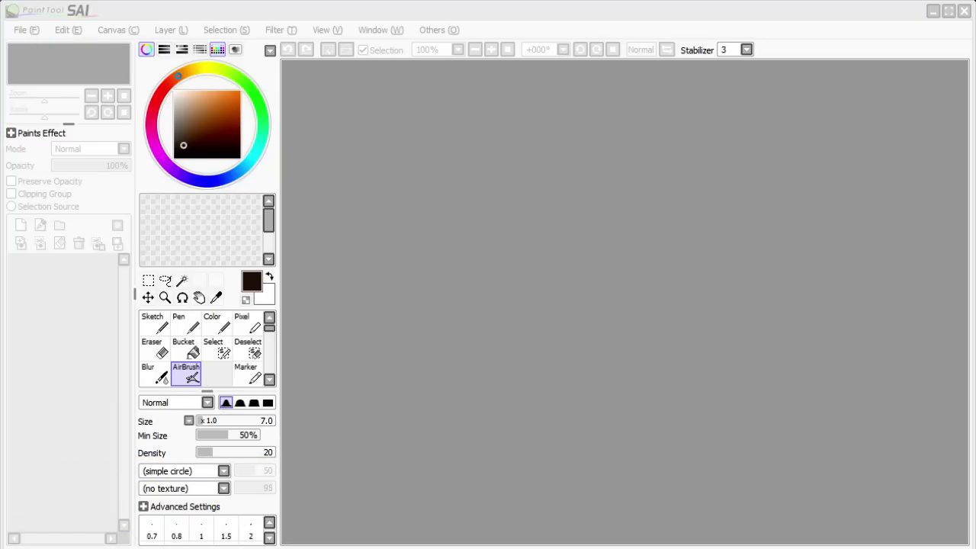
key("alt+Tab")
- Open the portrait photo 9f9915b32eda7aeb8502179ac1cff6e6.png from the Desktop folder
left_click(25, 30)
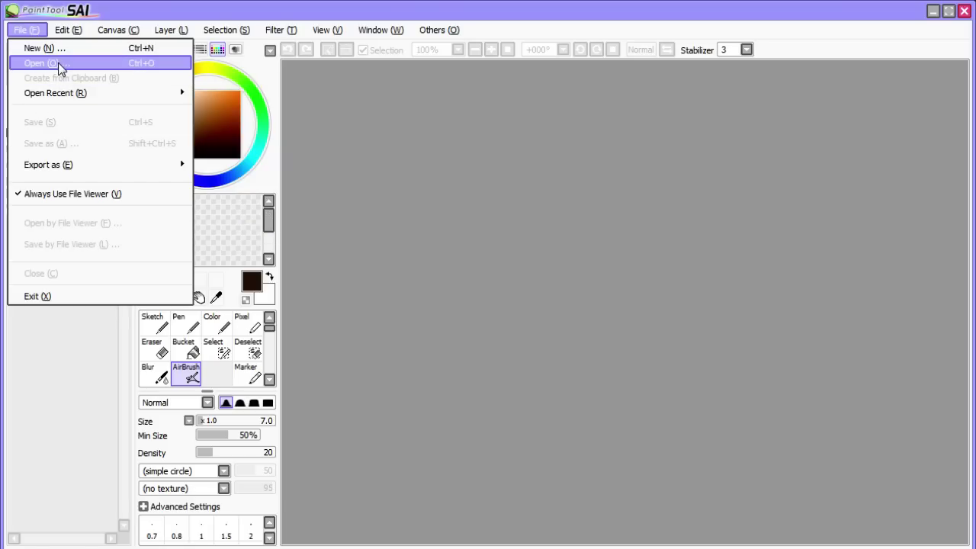
left_click(60, 65)
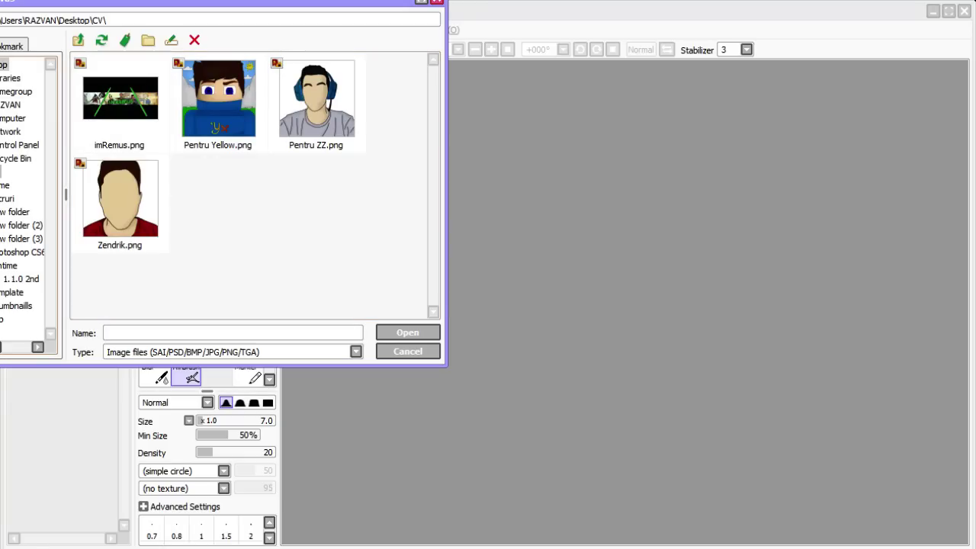
left_click(5, 65)
scroll(145, 236, "down", 6)
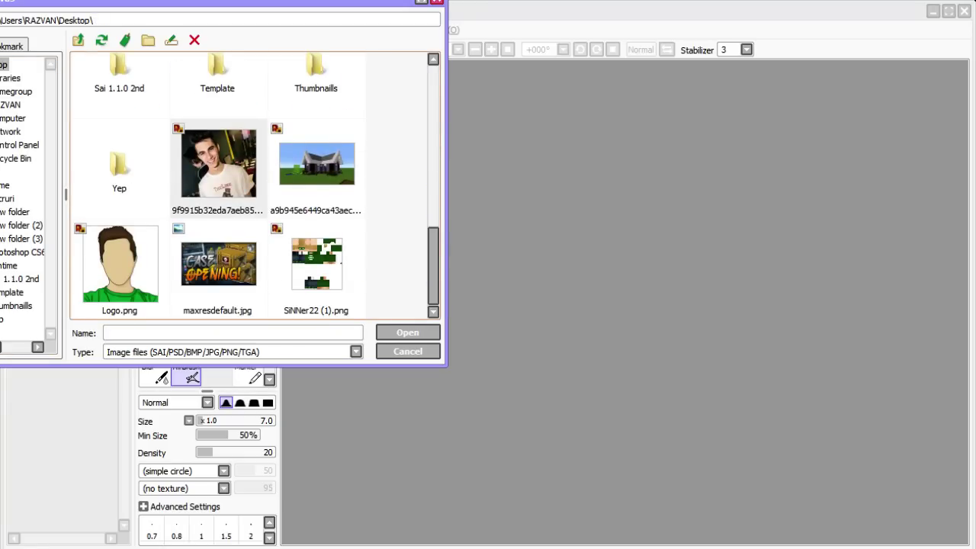
left_click(219, 169)
left_click(407, 332)
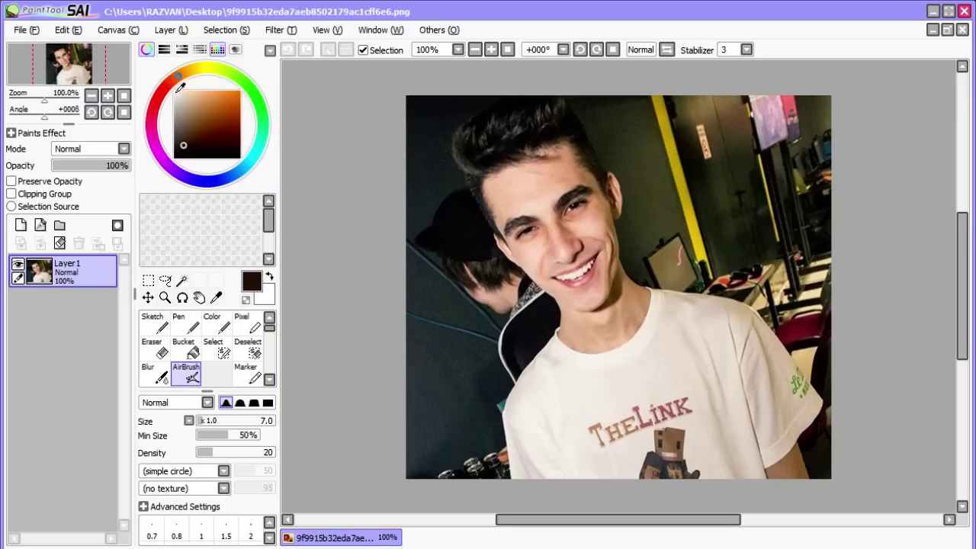
- Open Logo.png from the Desktop folder as a second document
left_click(26, 30)
left_click(55, 61)
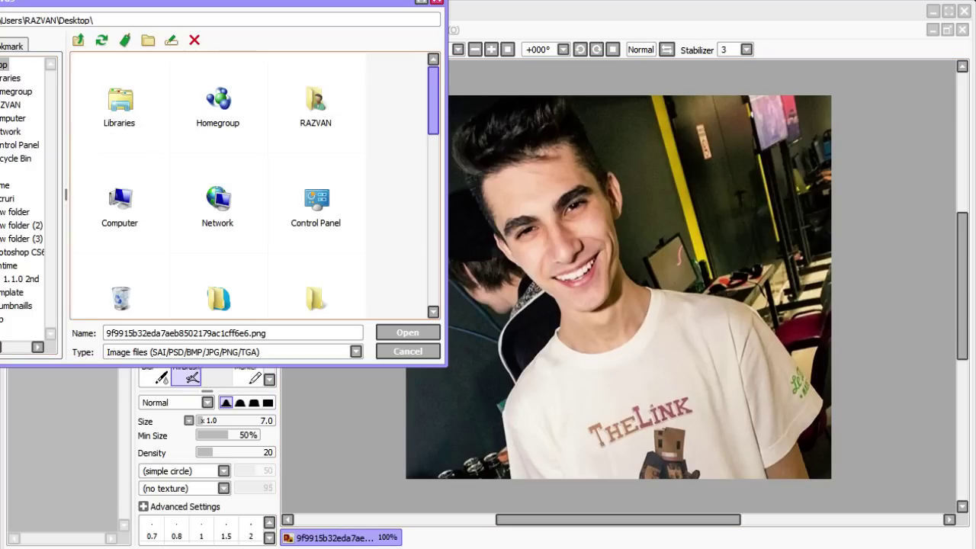
scroll(251, 183, "down", 10)
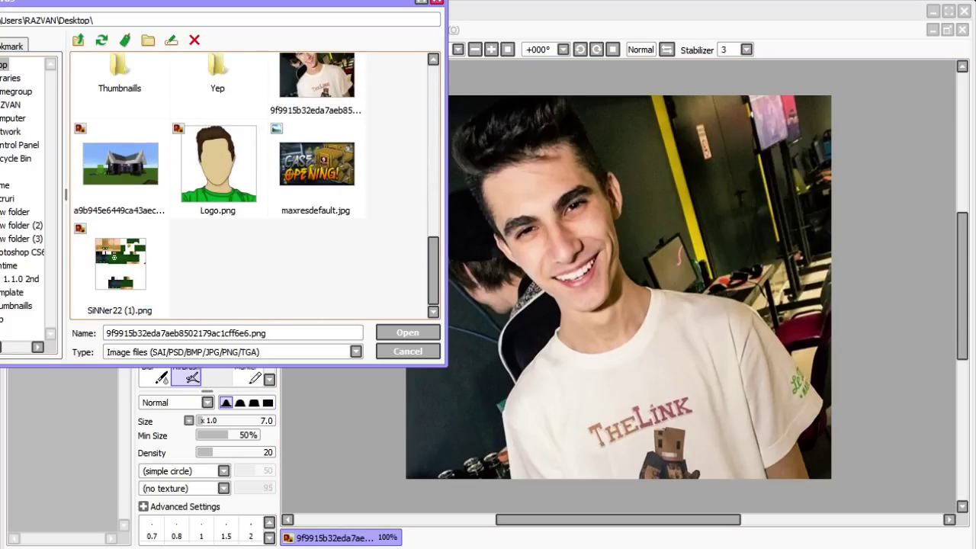
scroll(252, 183, "up", 1)
left_click(218, 206)
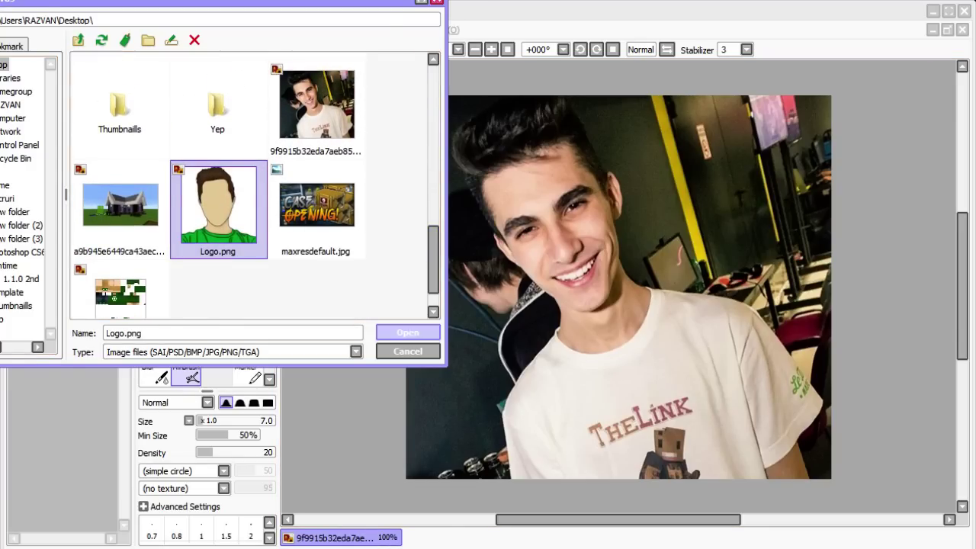
left_click(408, 332)
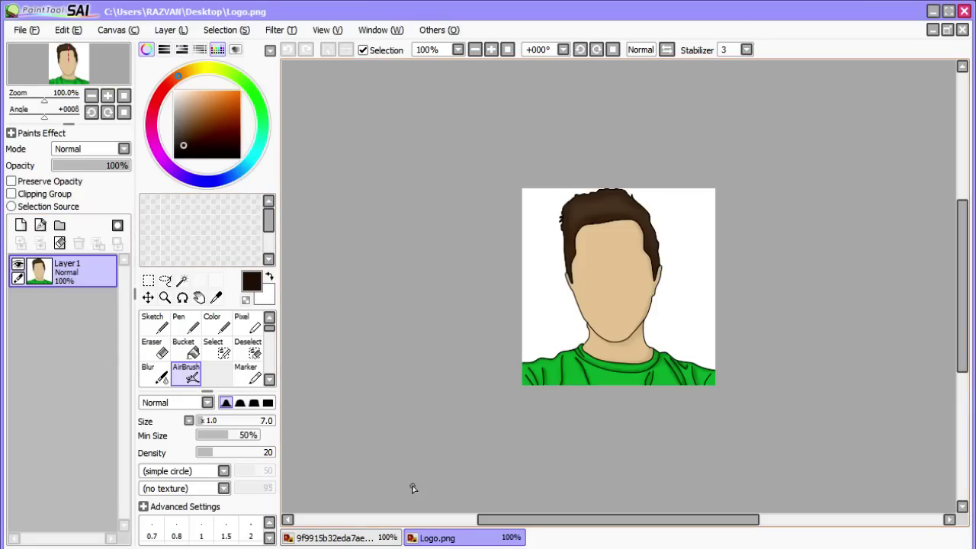
- Create a new canvas of 250 x 250 pixels at 72 pixel/inch
left_click(343, 539)
left_click(27, 29)
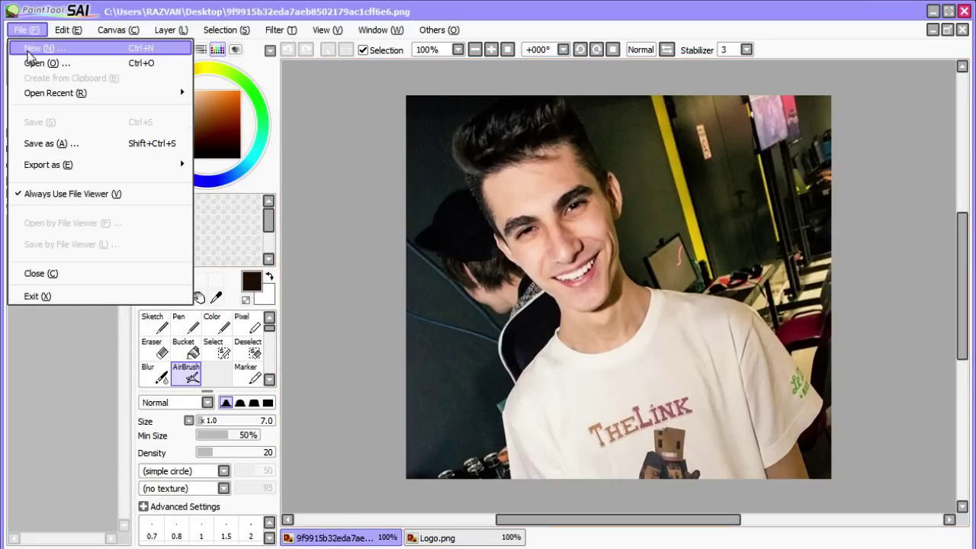
left_click(30, 49)
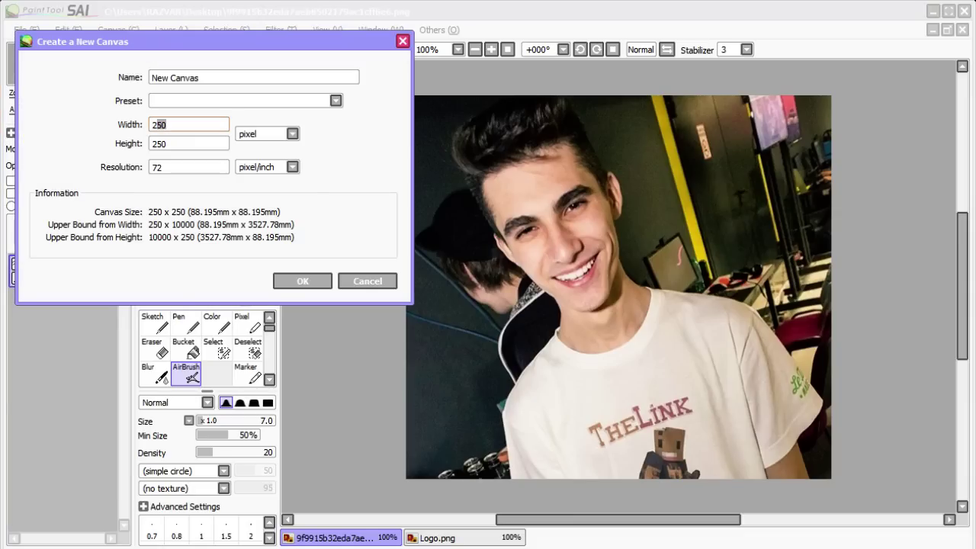
key("Tab")
left_click(305, 282)
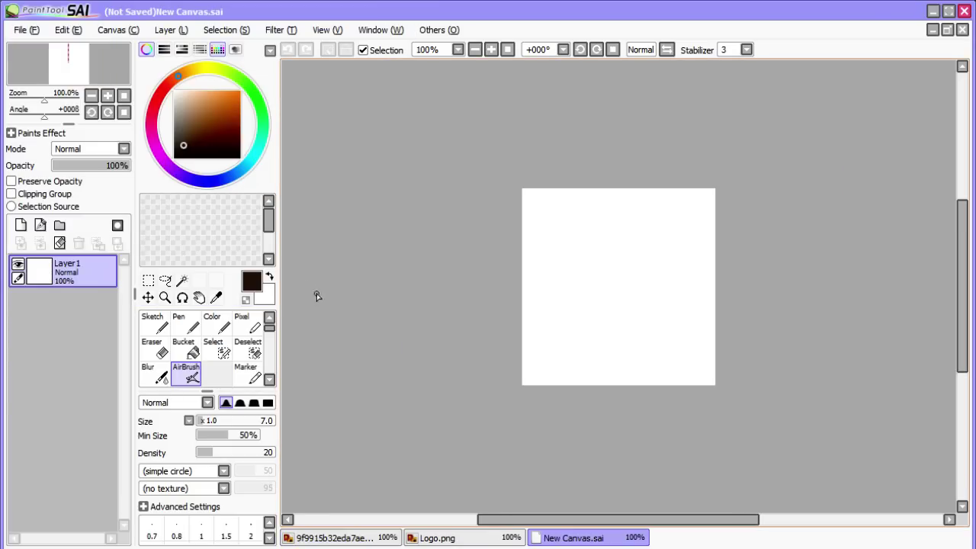
- Copy the entire portrait photo and paste it into New Canvas.sai as a new layer
left_click(392, 537)
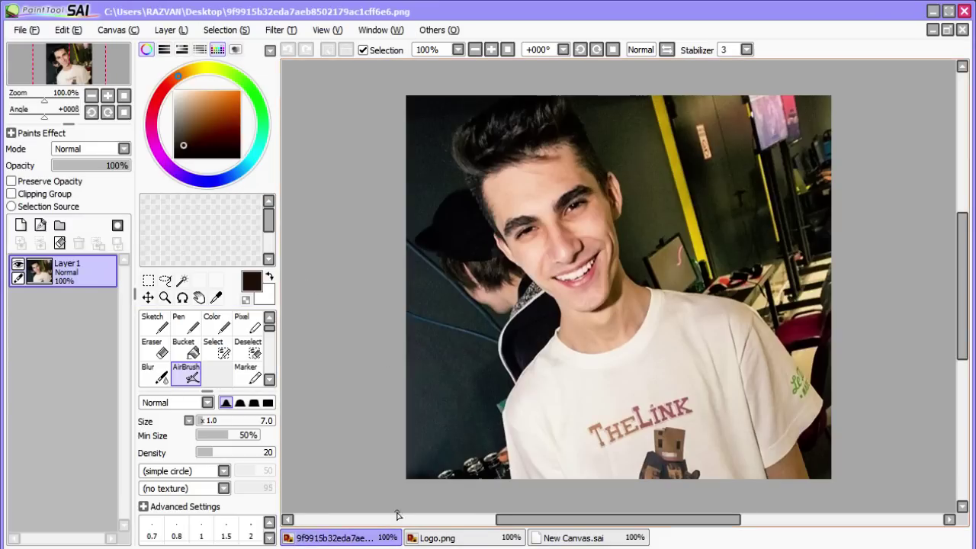
left_click(149, 280)
mouse_move(377, 98)
left_mouse_down()
mouse_move(503, 148)
mouse_move(860, 462)
mouse_move(862, 501)
left_mouse_up()
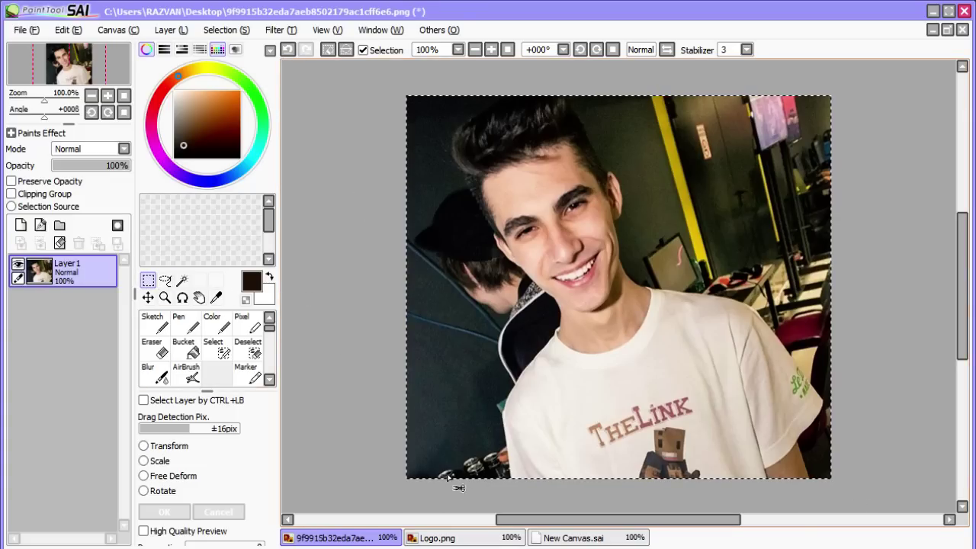
left_click(564, 538)
key("ctrl+v")
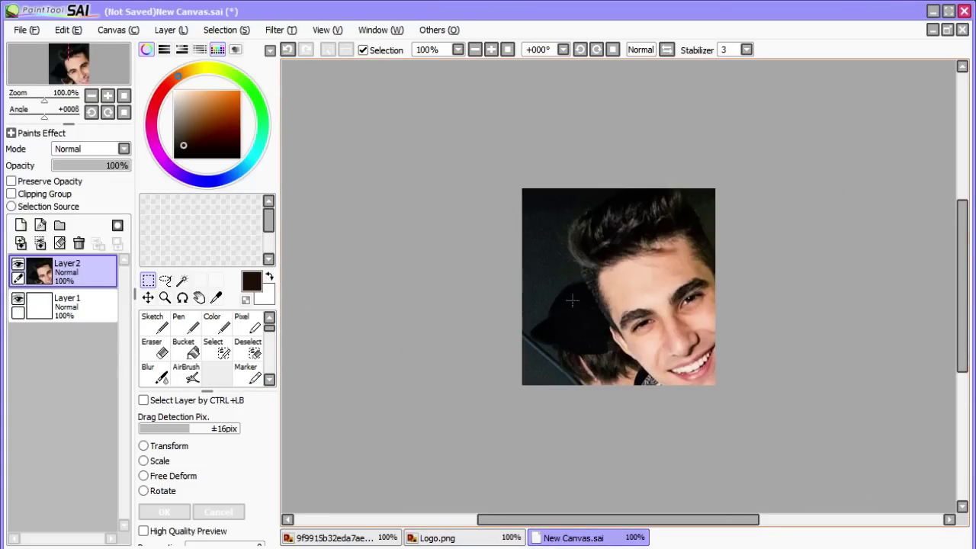
- Free-transform the pasted portrait layer: scale the photo down and rotate it so the head stands upright on the canvas
left_click(147, 298)
left_click(147, 300)
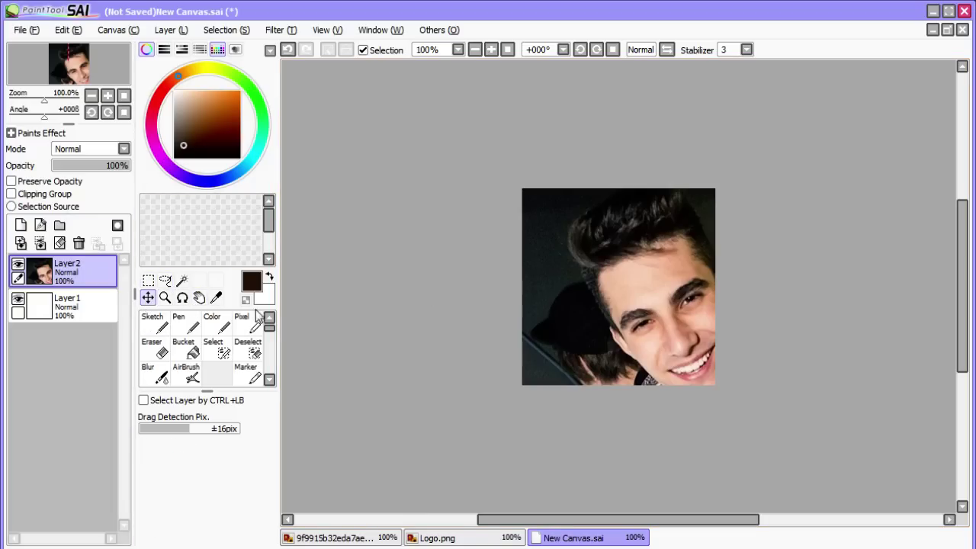
key("ctrl+t")
left_click_drag(727, 239, 647, 241)
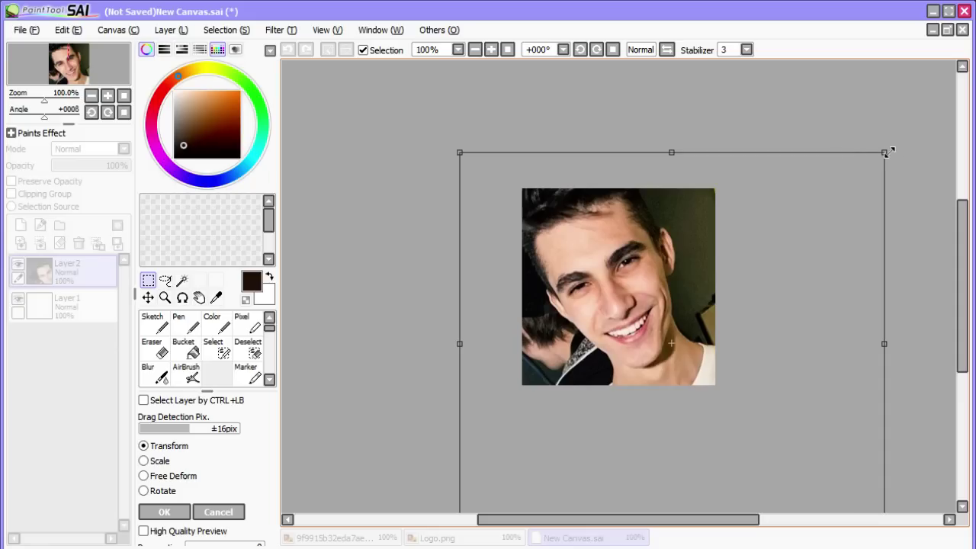
left_click_drag(884, 152, 664, 320)
left_click_drag(603, 412, 651, 276)
left_click_drag(756, 400, 669, 445)
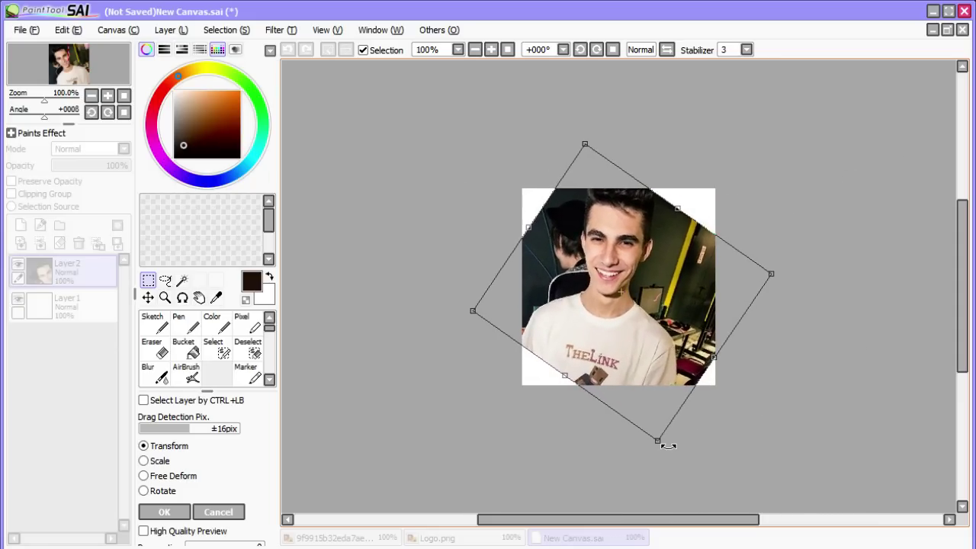
- Enlarge the transformed portrait slightly, reduce its clockwise tilt and reposition it to fit the head and shoulders on the canvas
left_click_drag(771, 279, 860, 272)
left_click_drag(725, 270, 698, 302)
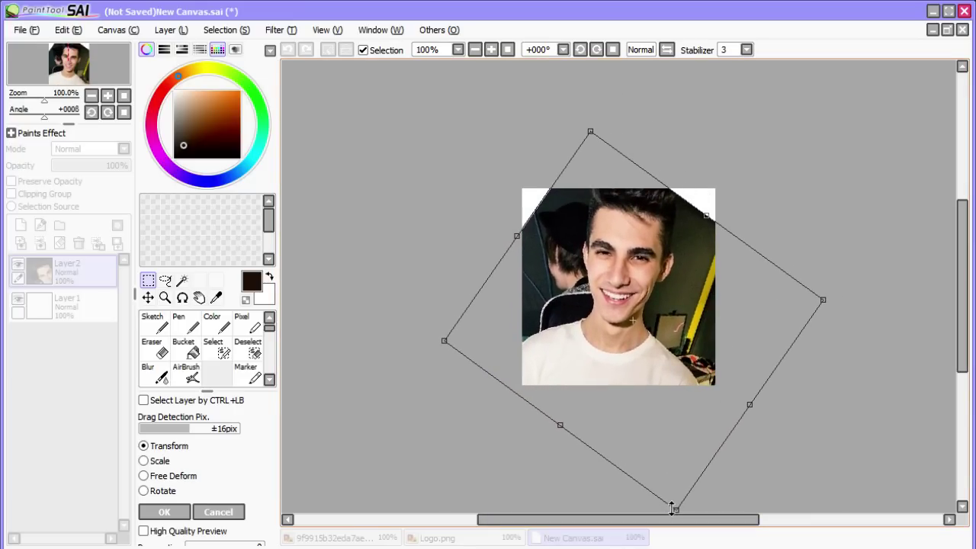
left_click_drag(701, 480, 702, 452)
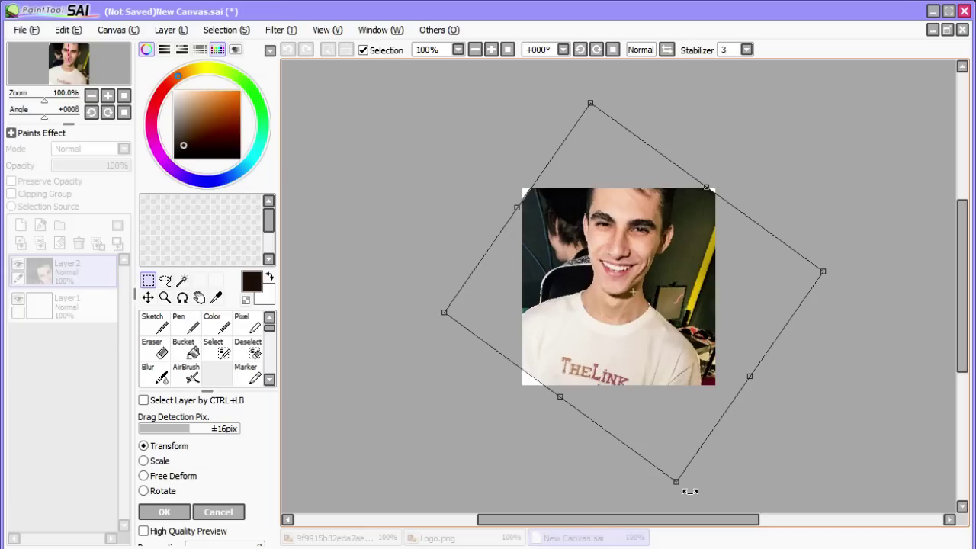
left_click_drag(672, 490, 717, 488)
left_click_drag(677, 359, 678, 371)
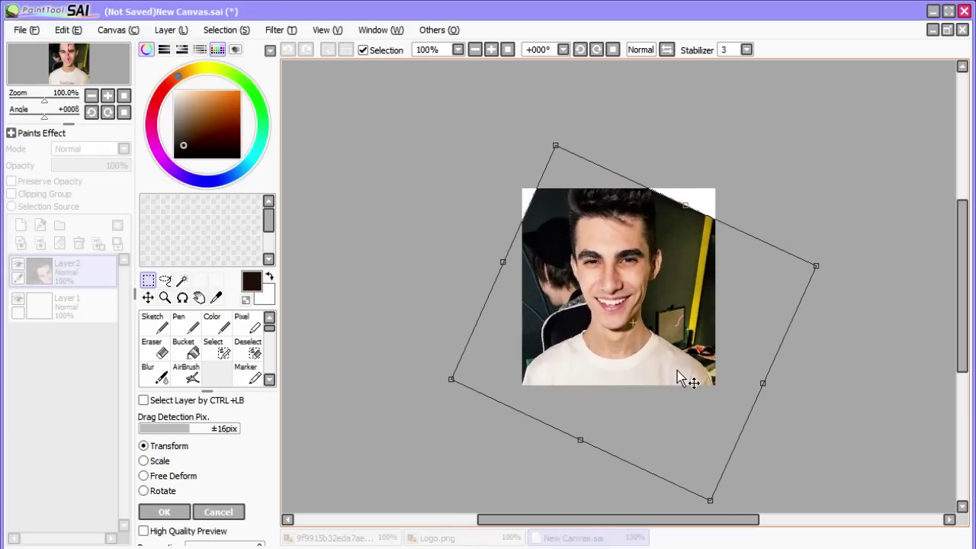
- Fine-tune the portrait's size and position so the hair, face and shoulders fill the canvas, and apply the transform
left_click_drag(816, 265, 848, 261)
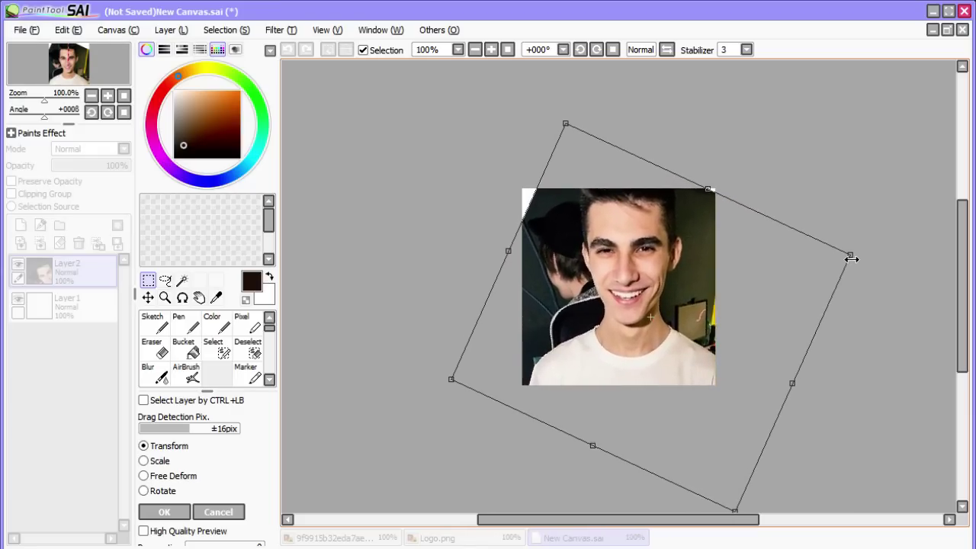
left_click_drag(677, 297, 669, 304)
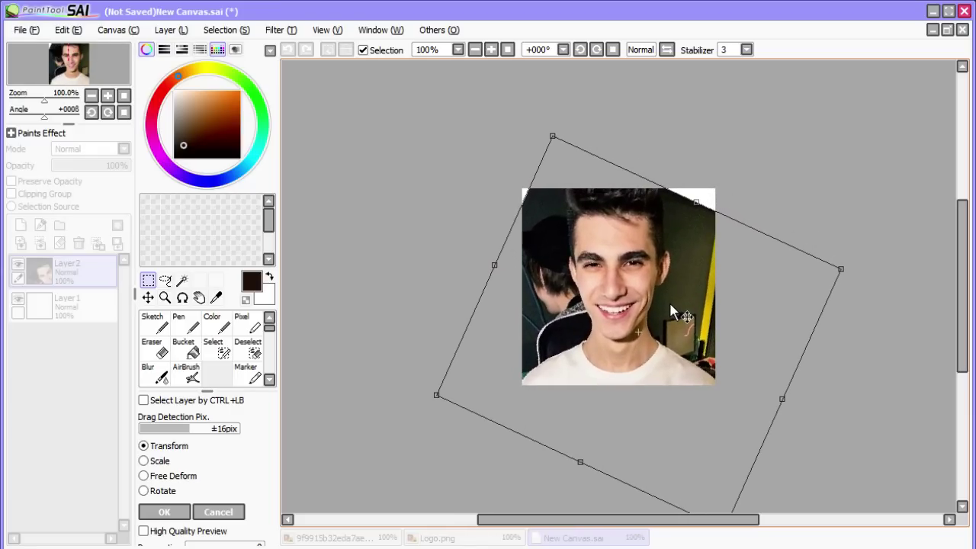
left_click_drag(841, 264, 787, 285)
left_click_drag(715, 327, 725, 303)
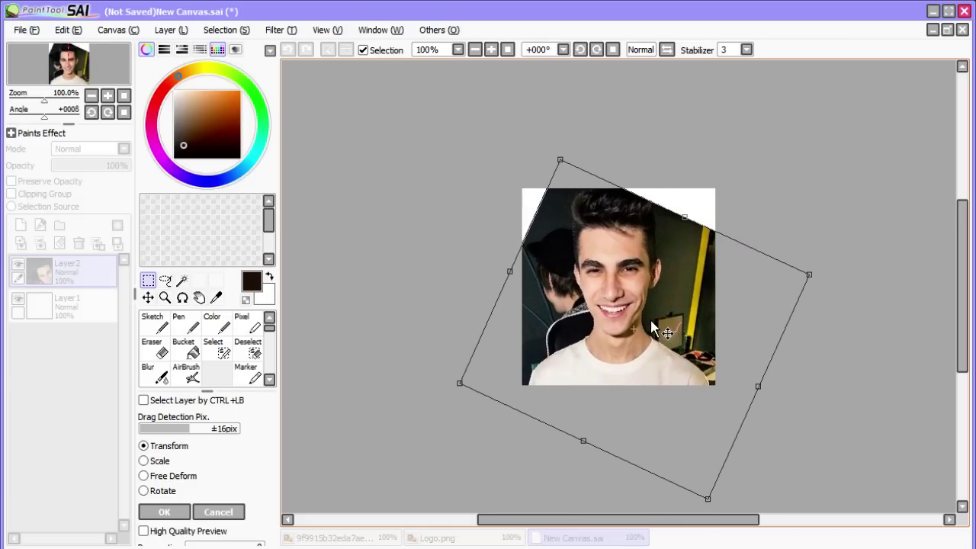
left_click_drag(655, 341, 657, 341)
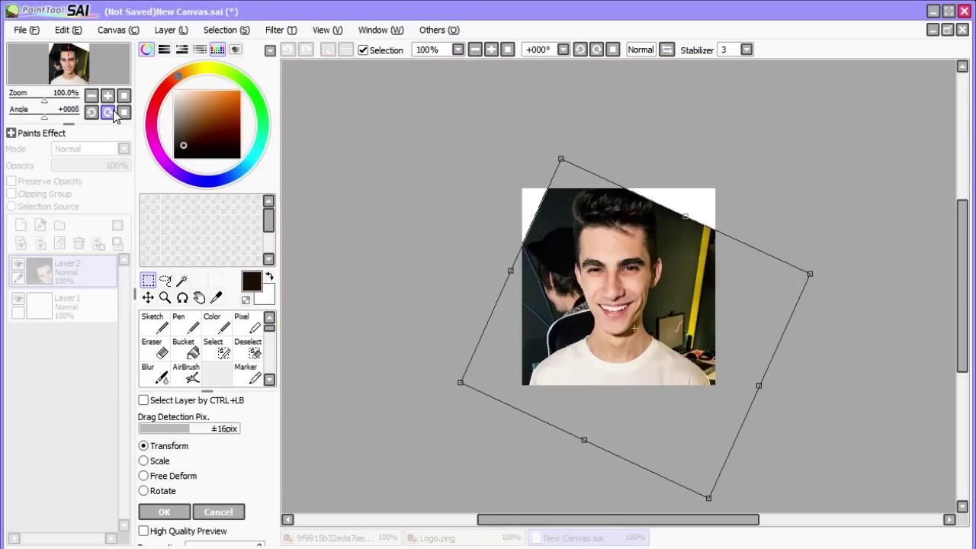
key("Return")
- Compare the sample avatar in Logo.png and the original portrait photo with the New Canvas.sai composition
left_click(435, 538)
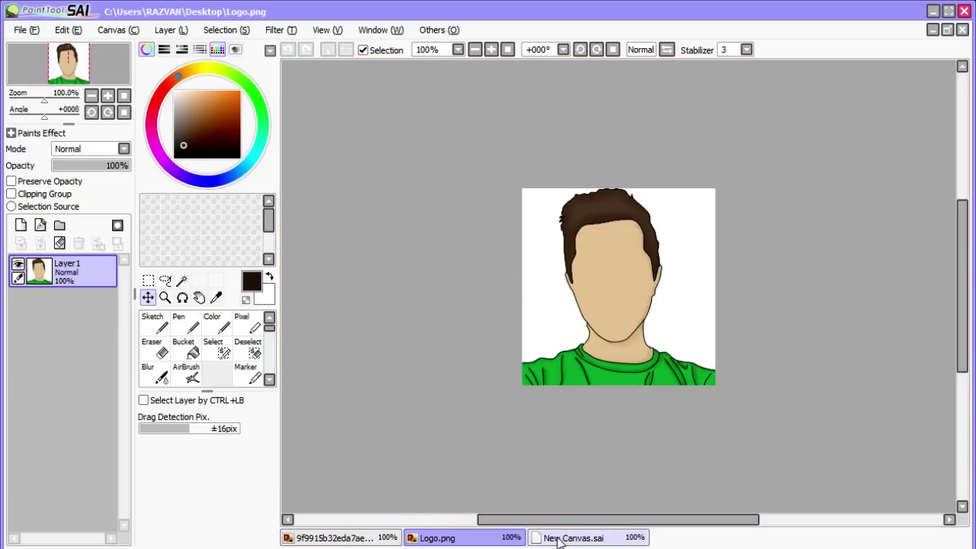
left_click(324, 538)
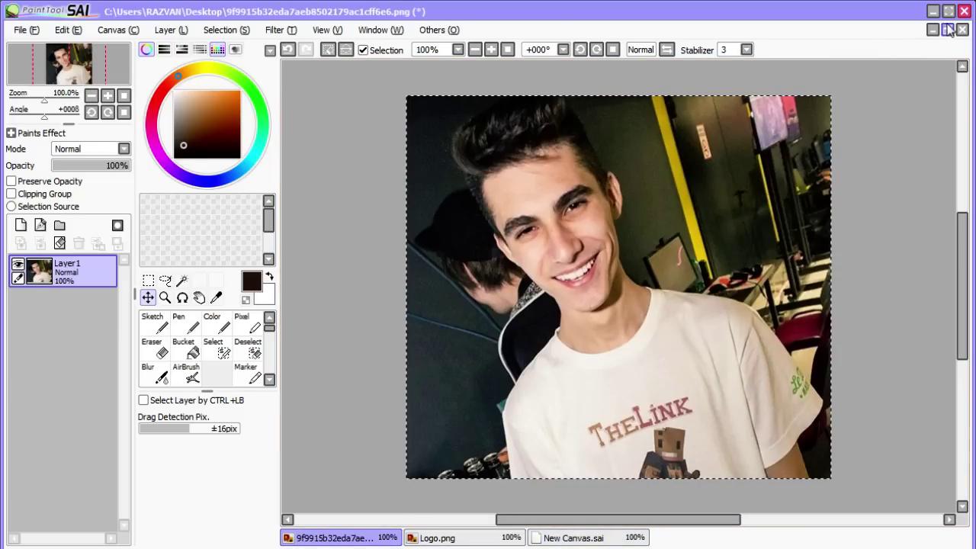
left_click(539, 535)
- Merge the portrait layer down into the white Layer1 and add a new linework layer above it
left_click(67, 305)
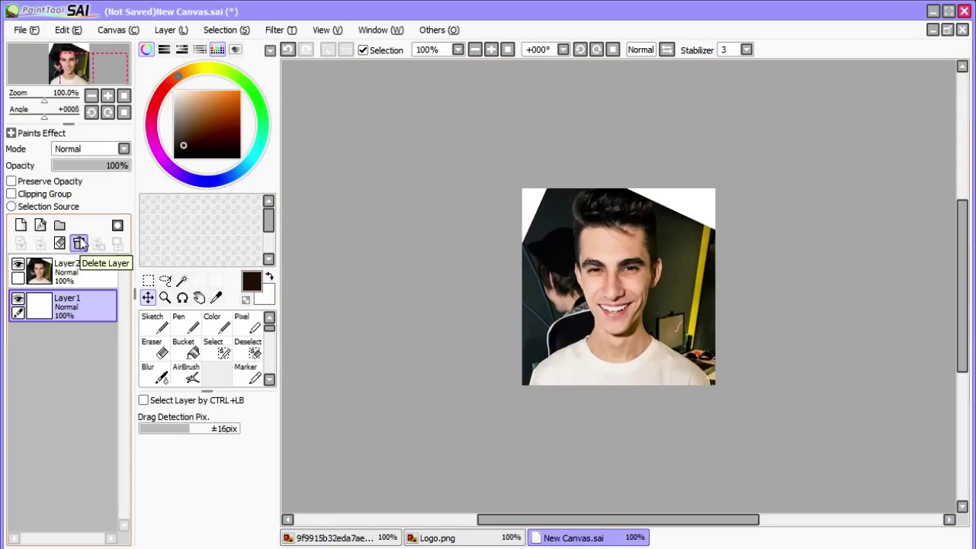
left_click(65, 272)
left_click(39, 242)
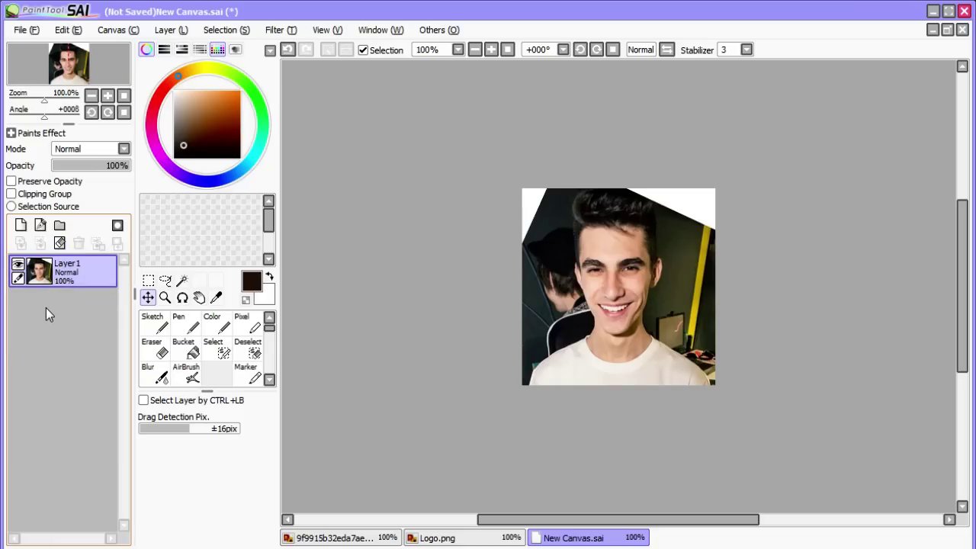
left_click(40, 227)
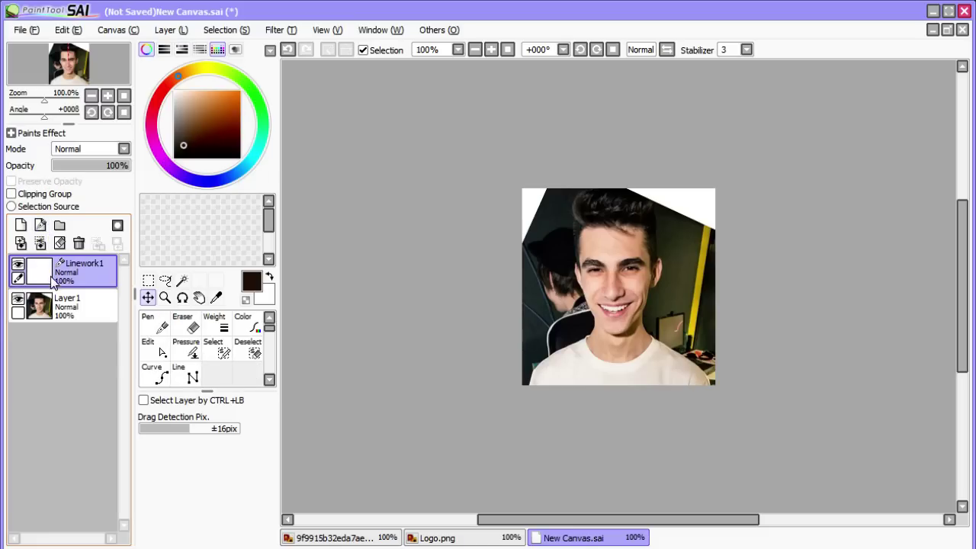
- Choose the Curve tool for the linework layer and set its size to 2.0
scroll(649, 350, "up", 1)
scroll(648, 349, "down", 2)
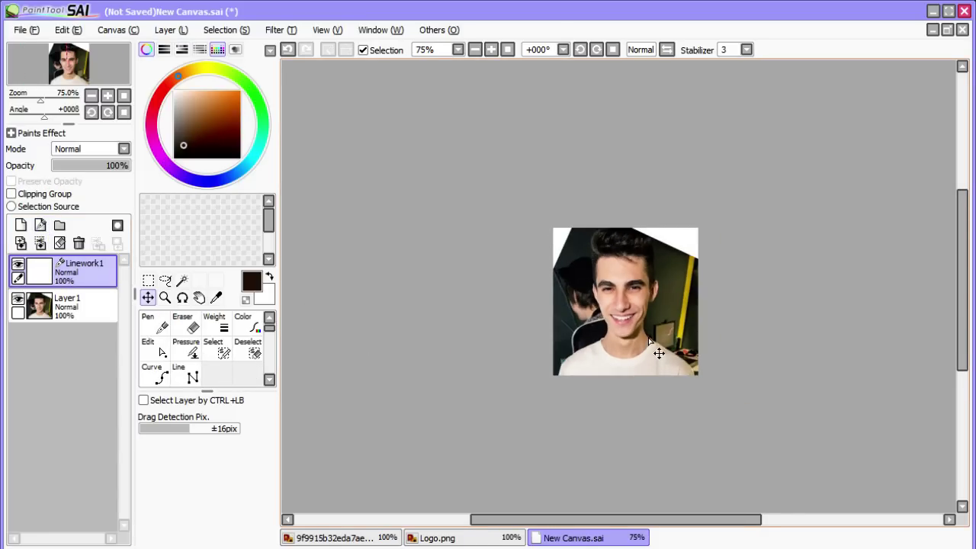
scroll(649, 335, "up", 3)
scroll(648, 323, "down", 1)
scroll(647, 323, "up", 1)
scroll(648, 323, "down", 1)
scroll(646, 323, "down", 1)
scroll(645, 323, "up", 1)
scroll(643, 325, "up", 1)
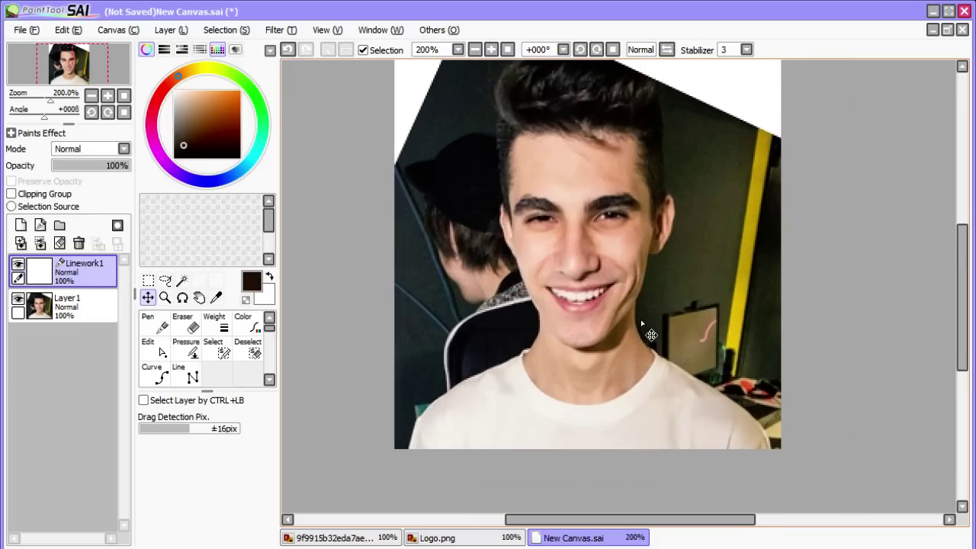
left_click(164, 376)
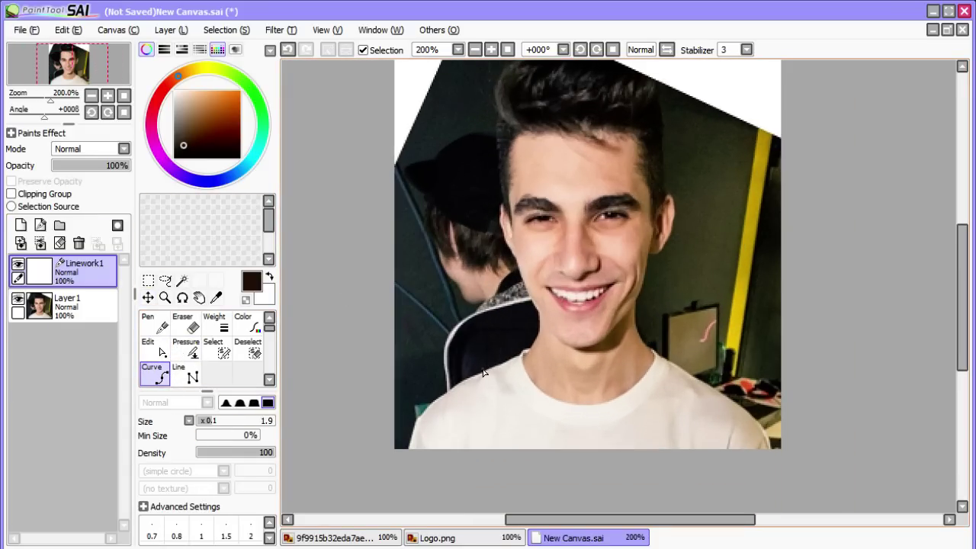
left_click_drag(211, 424, 217, 424)
key("ctrl+z")
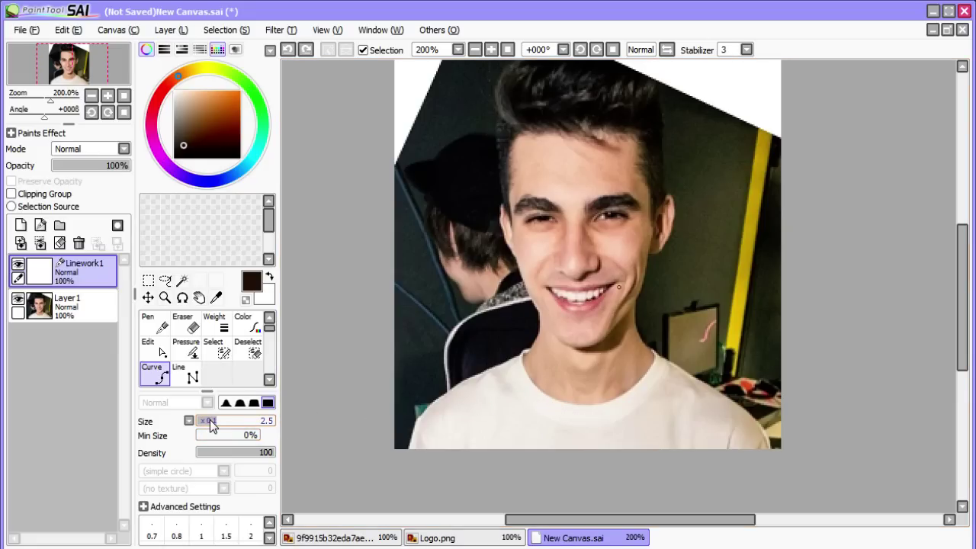
left_click_drag(214, 418, 213, 419)
left_click(430, 412)
left_click(513, 414)
left_click(584, 435)
key("ctrl+z")
key("ctrl+z")
key("ctrl+z")
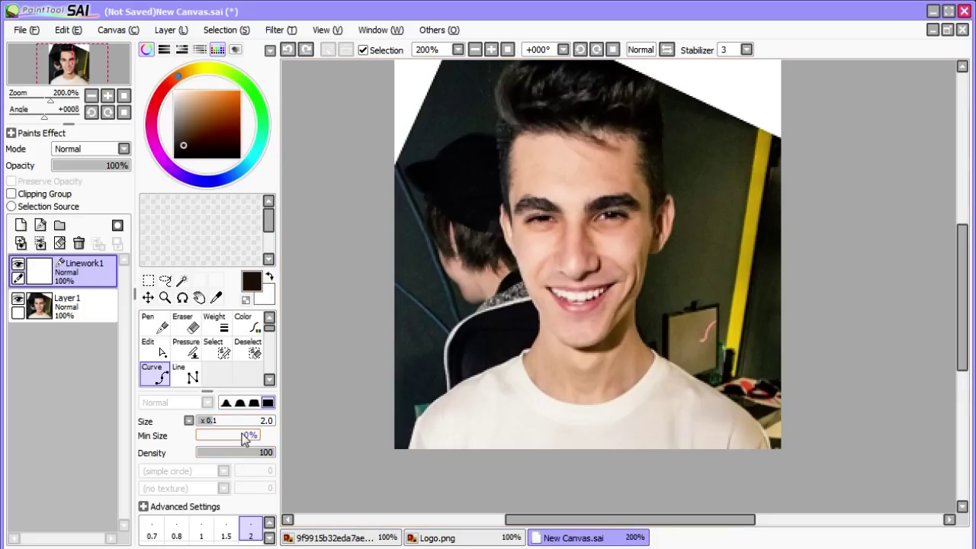
left_click(430, 419)
left_click(538, 408)
key("ctrl+z")
- Set the Curve tool's size to 1.5 and change the drawing color to pure black
left_click(211, 421)
left_click(212, 421)
left_click(438, 406)
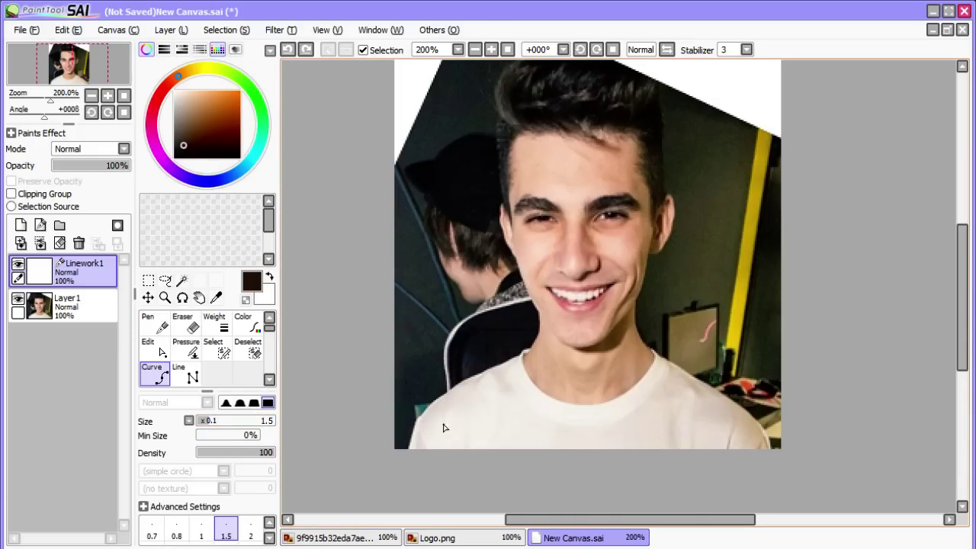
scroll(427, 431, "up", 4)
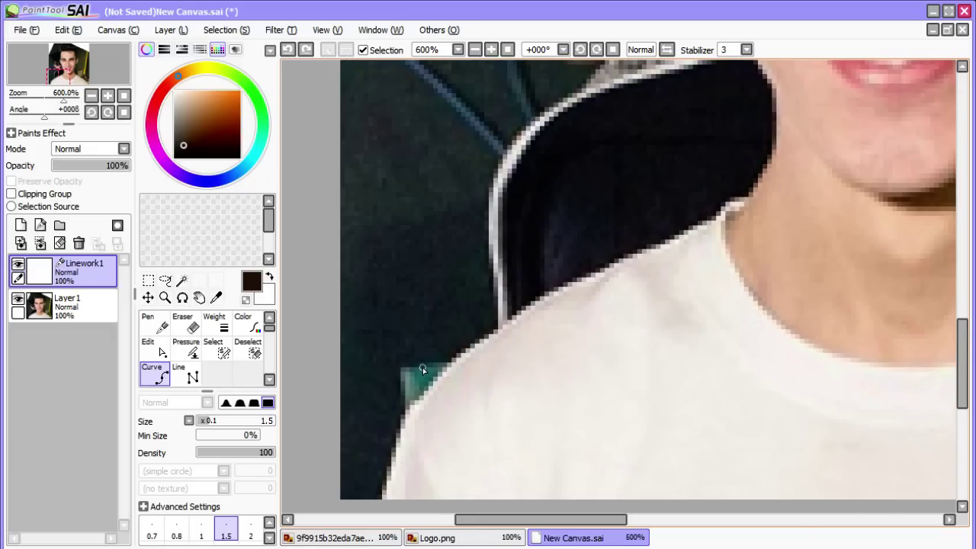
scroll(422, 364, "down", 2)
scroll(548, 392, "down", 1)
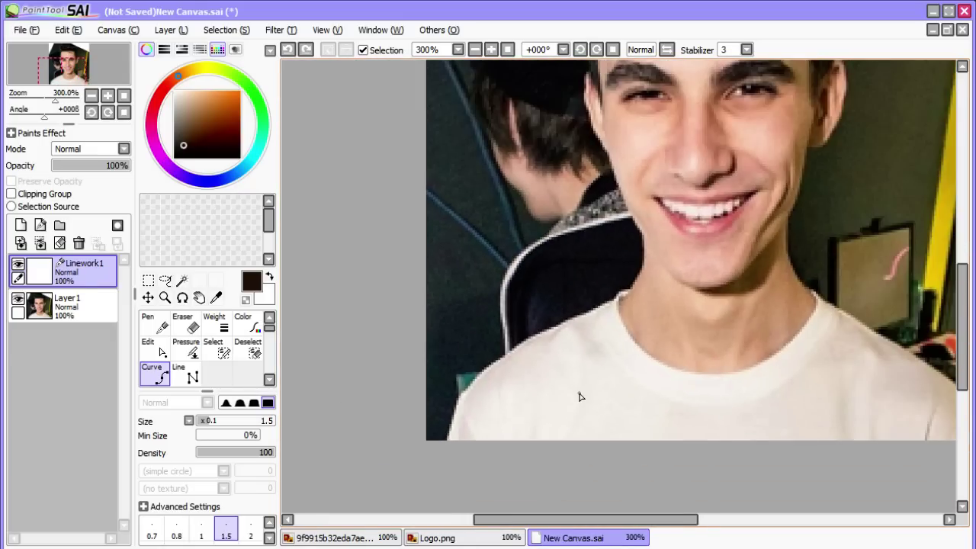
scroll(579, 397, "up", 2)
left_click_drag(191, 130, 174, 158)
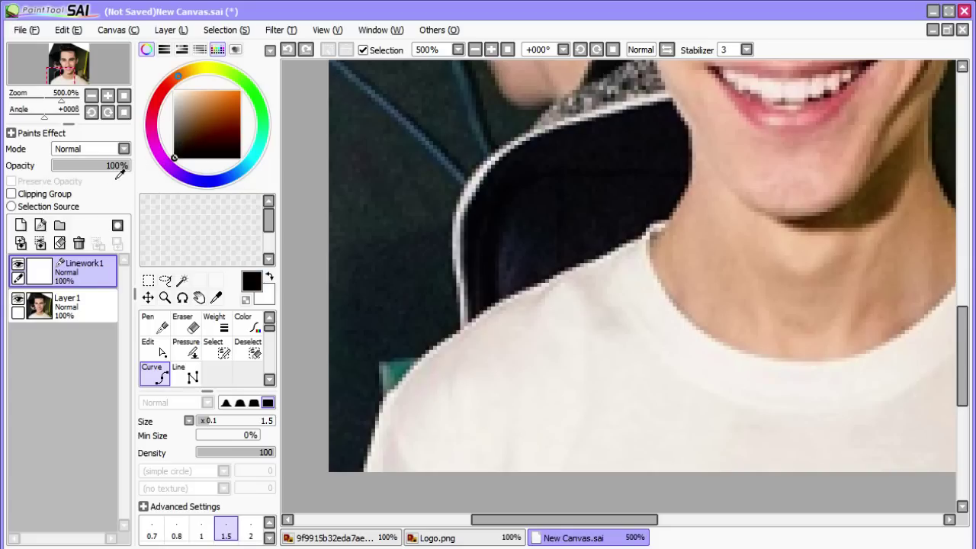
- Trace the shirt's left shoulder in the photo with a curve from the canvas's bottom edge up to the collar
left_click(365, 468)
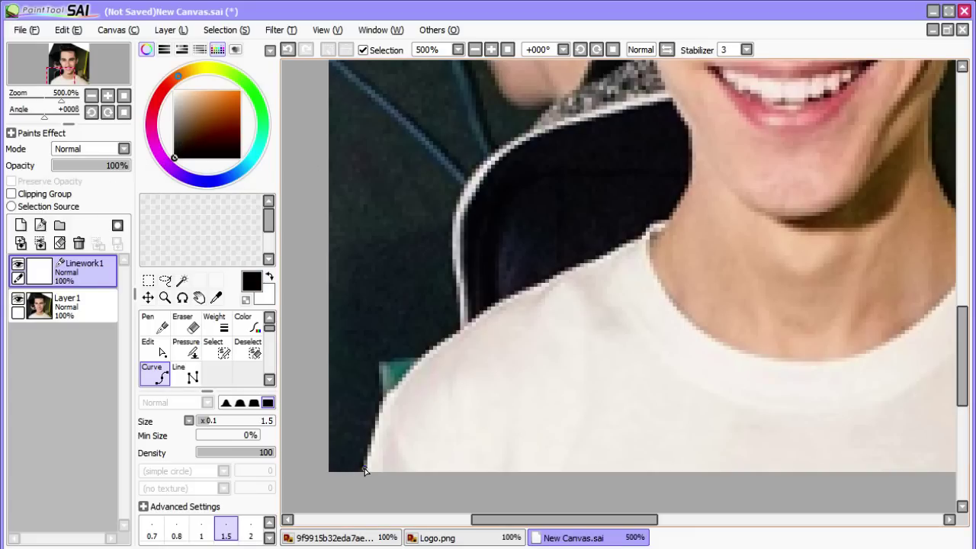
left_click(383, 400)
left_click(437, 350)
left_click(573, 269)
left_click(631, 245)
left_click(649, 237)
- Continue the curve along the collar's inner edge, around the base of the neck to the collar's right end
left_click(709, 332)
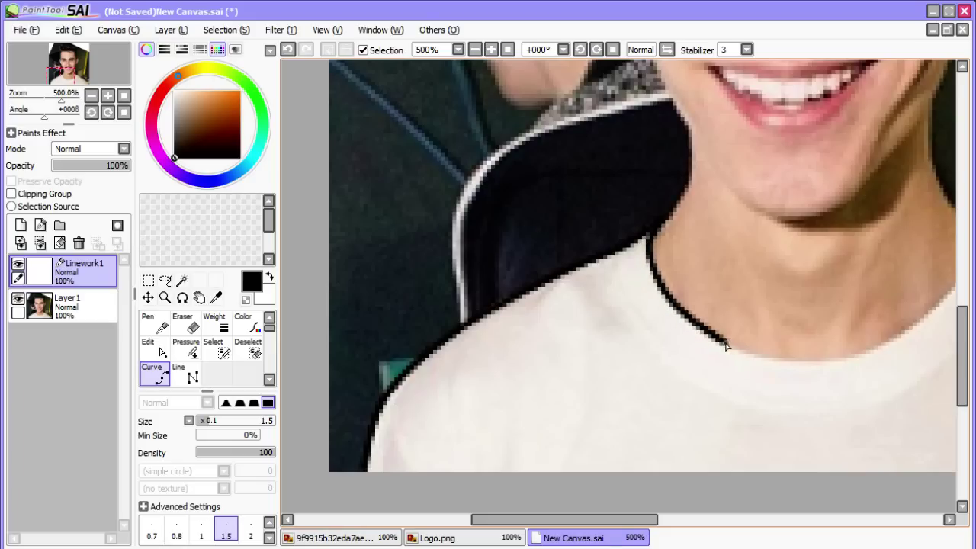
left_click(808, 355)
left_click_drag(577, 520, 631, 519)
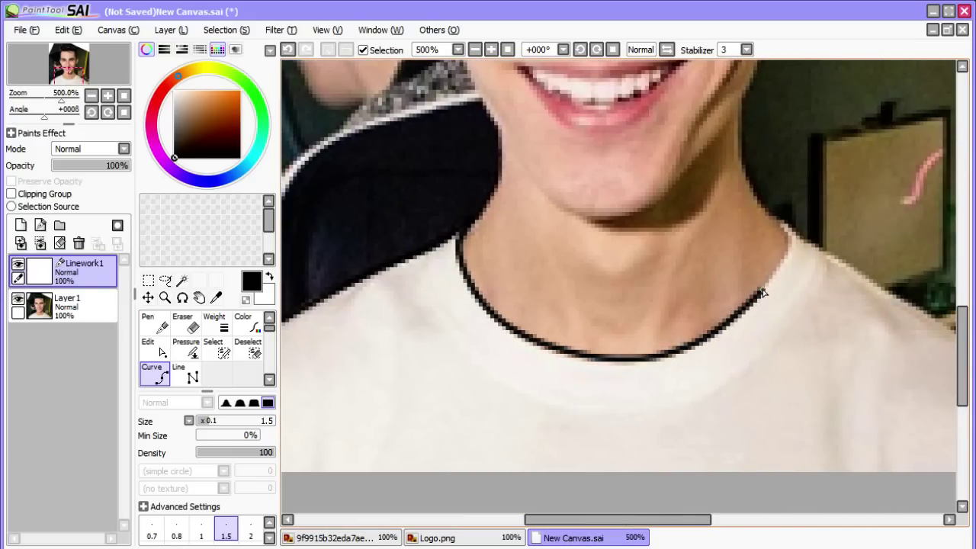
left_click(790, 229)
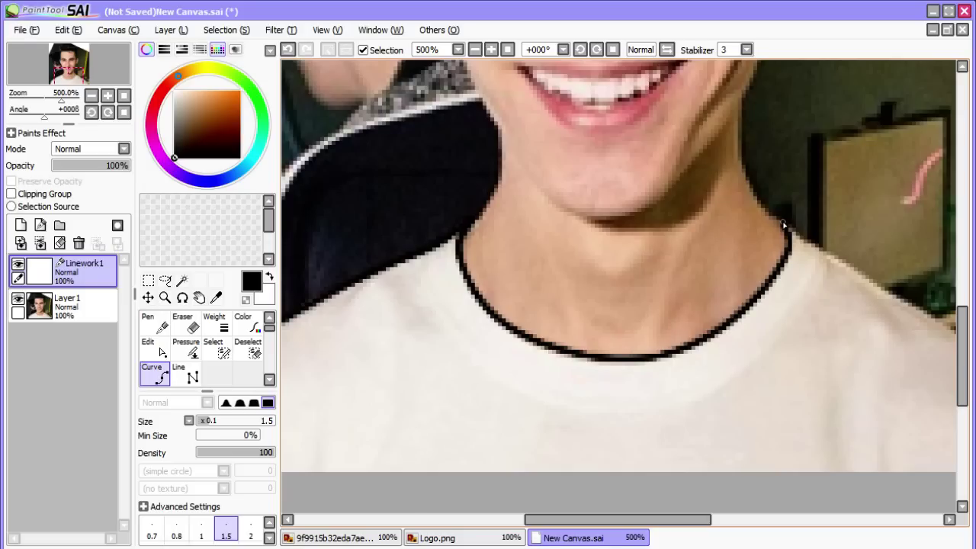
- Trace the collar's outer edge from its right end back around to the left shoulder line and finish the curve
left_click(825, 255)
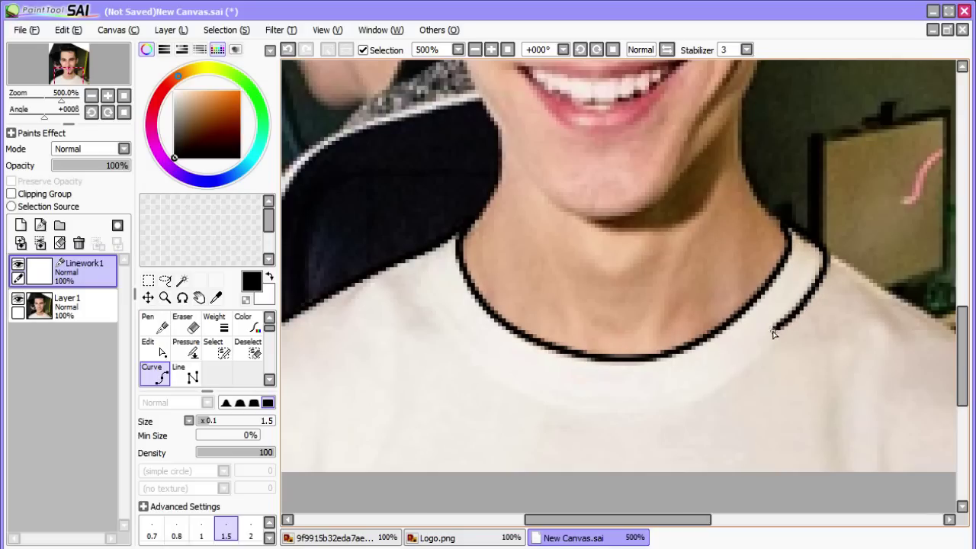
left_click(623, 410)
left_click(501, 383)
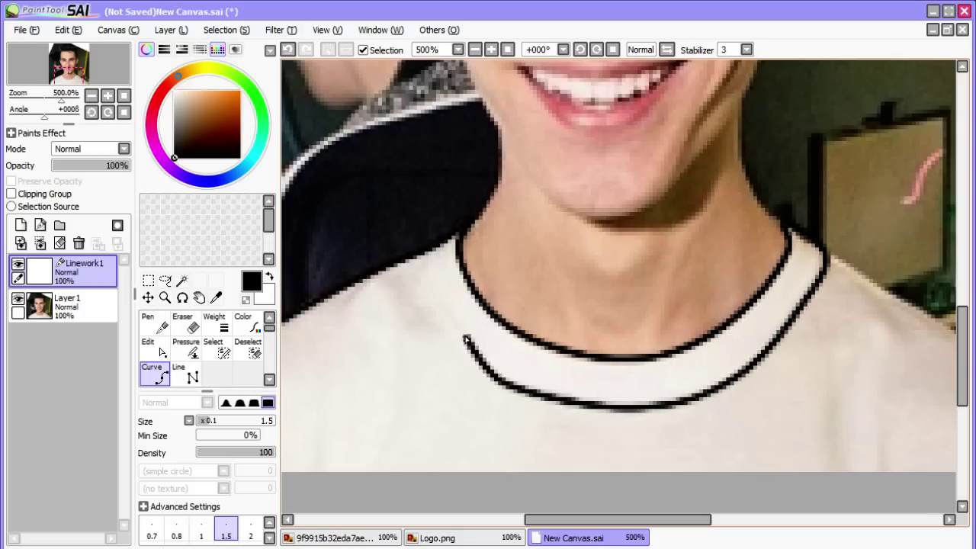
double_click(437, 244)
- Trace the shirt's right shoulder in the photo with a curve from the collar down to the canvas's bottom edge
left_click_drag(579, 519, 622, 519)
left_click(675, 257)
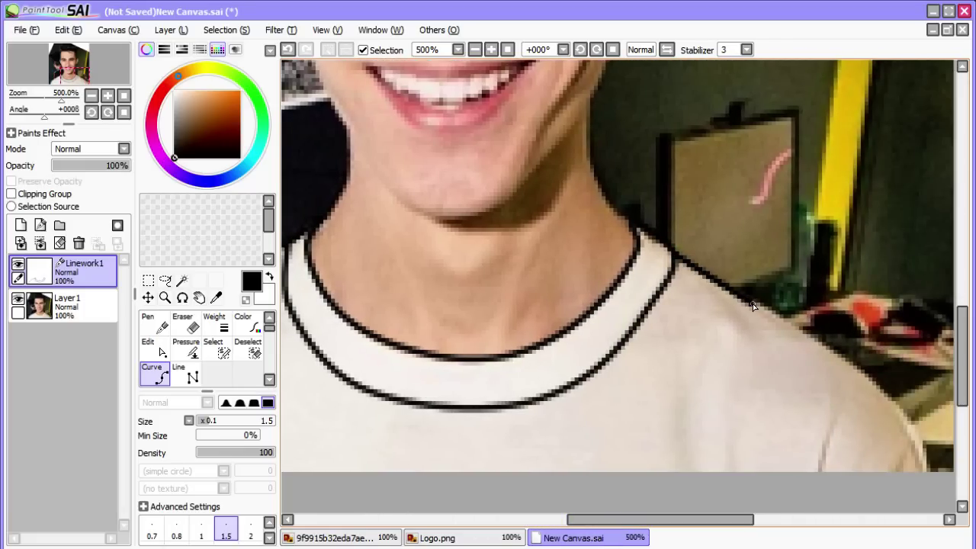
left_click(827, 347)
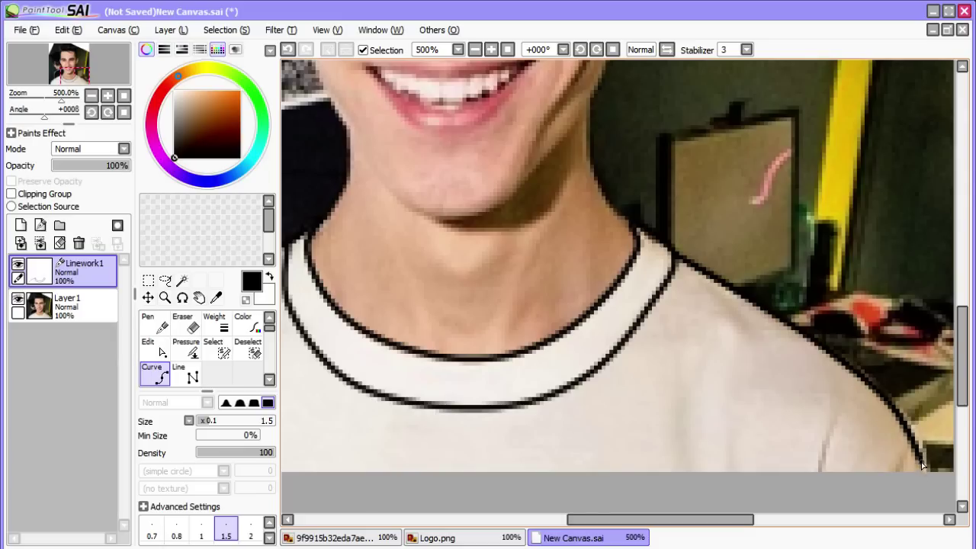
key("Return")
- Trace the right and left sides of the neck in the photo with curves between the collar and the jaw
left_click_drag(736, 526, 704, 517)
scroll(762, 395, "up", 5)
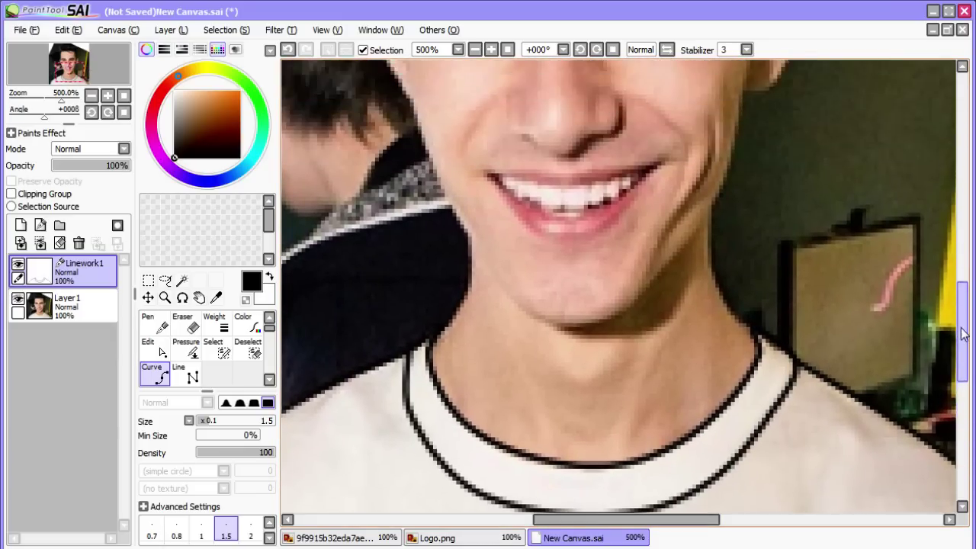
left_click(759, 396)
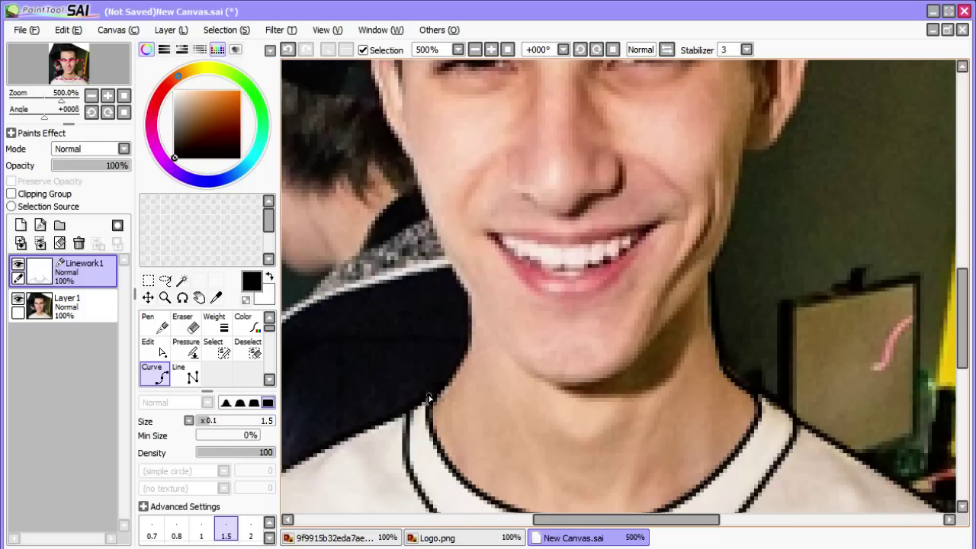
left_click(471, 298)
- Trace the jawline with one curve from the left jaw corner around the chin up to the right ear's lobe
left_click(508, 346)
left_click(535, 379)
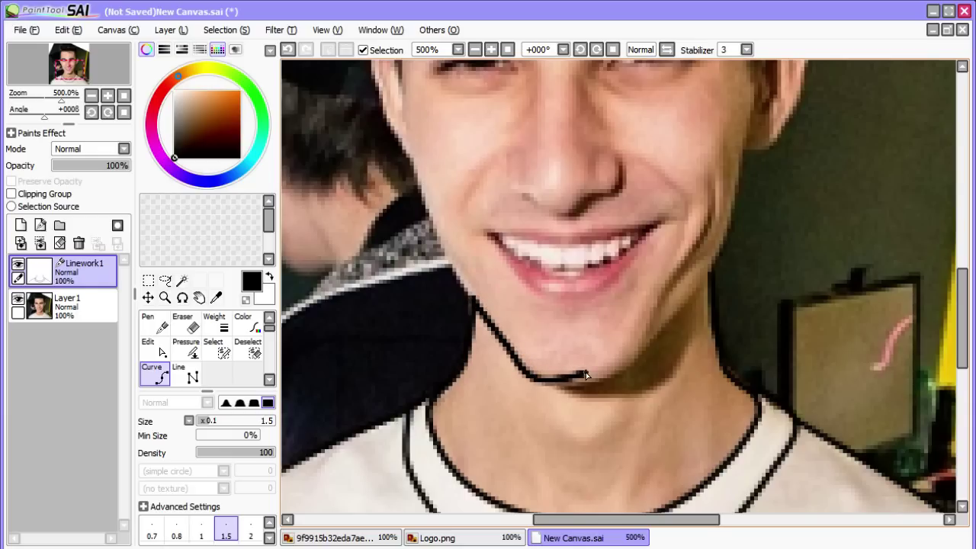
left_click(602, 379)
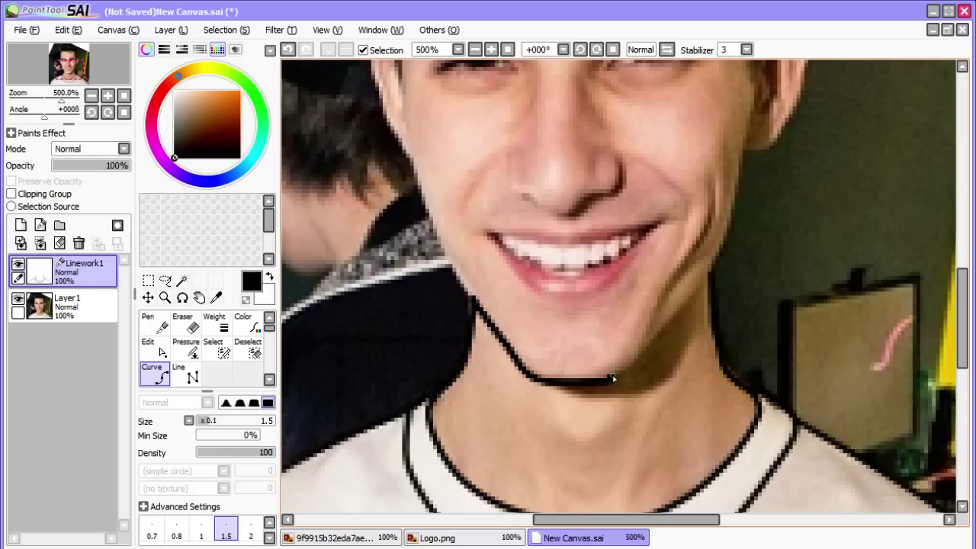
left_click(681, 312)
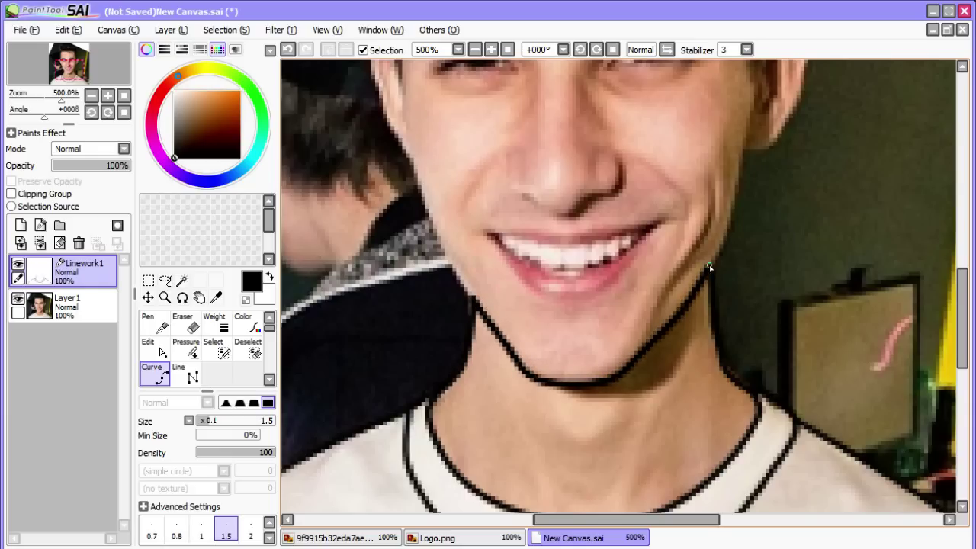
left_click(726, 197)
left_click_drag(962, 312, 962, 274)
left_click(746, 317)
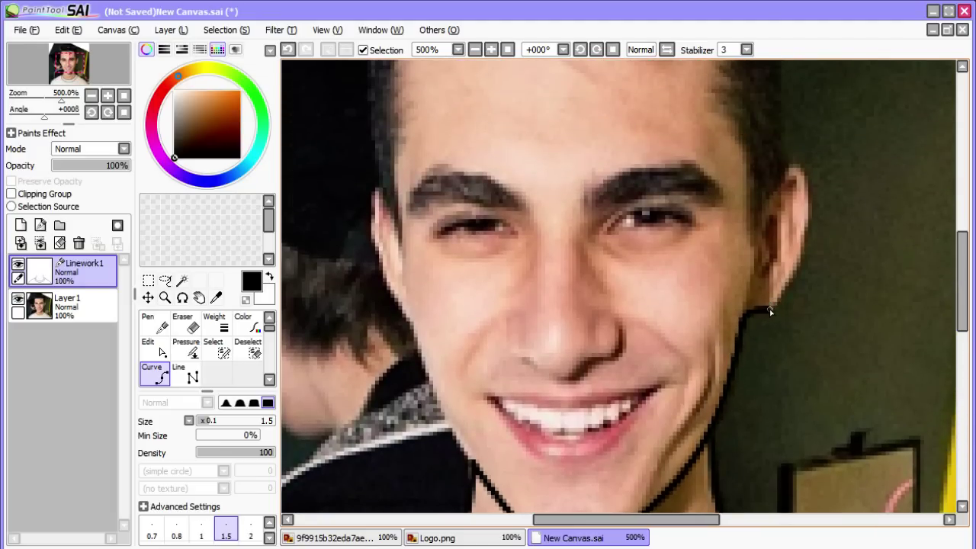
left_click(771, 303)
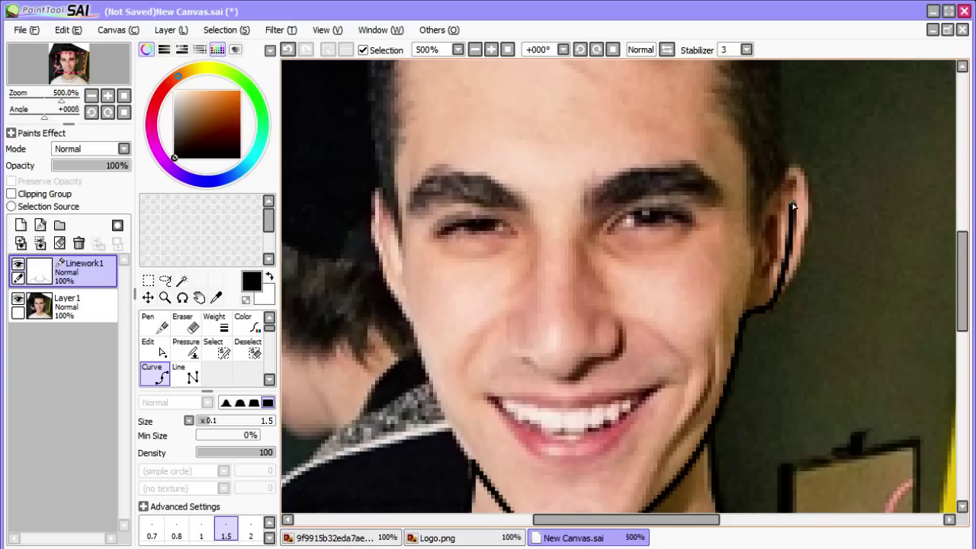
left_click(771, 192)
left_click(759, 241)
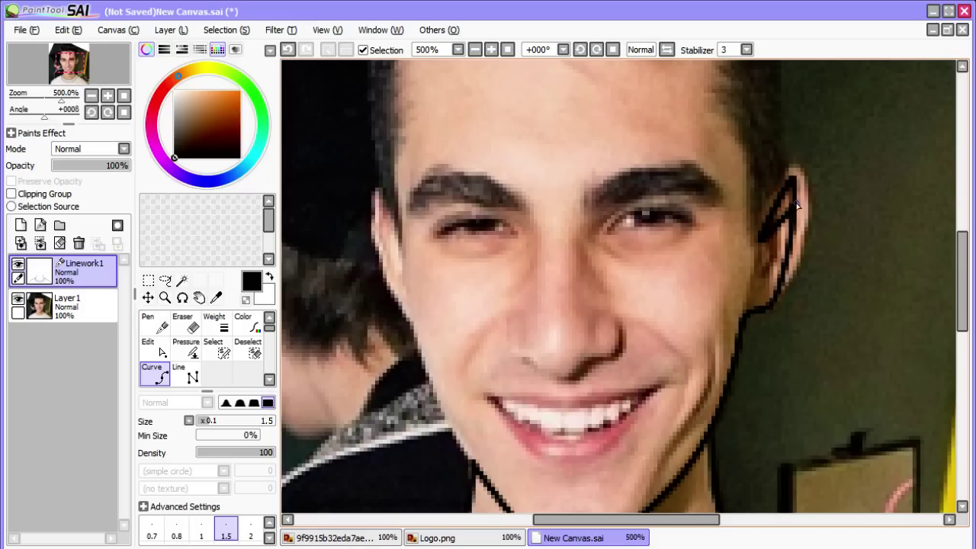
key("ctrl+z")
key("ctrl+z")
key("ctrl+z")
- Continue the curve over the right ear's top and down its inner edge, and adjust its points to refine the ear outline
left_click(792, 175)
left_click(773, 191)
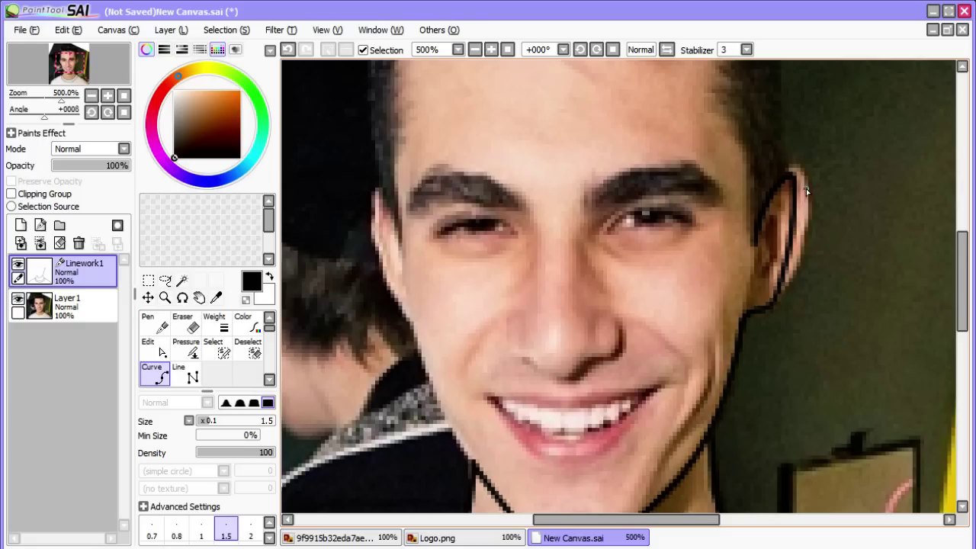
key("ctrl+z")
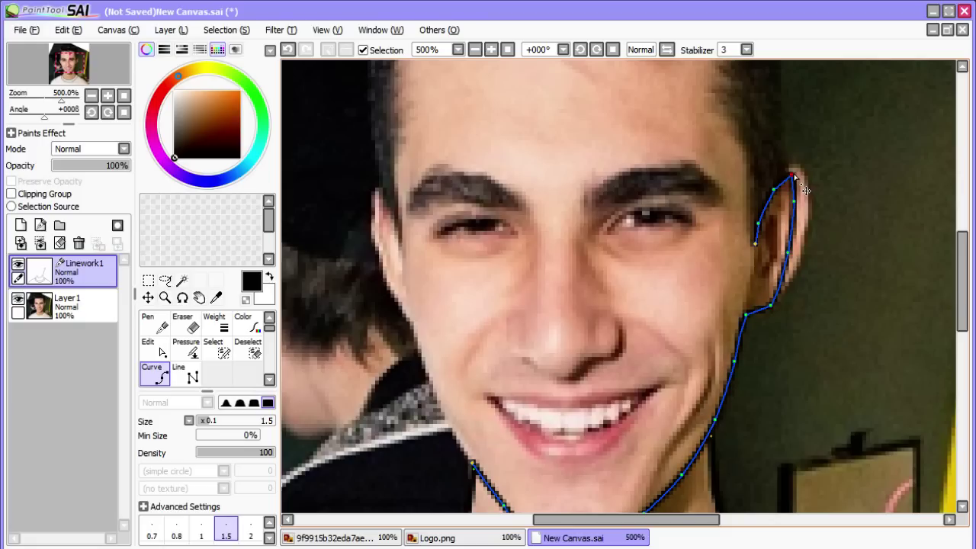
key("Return")
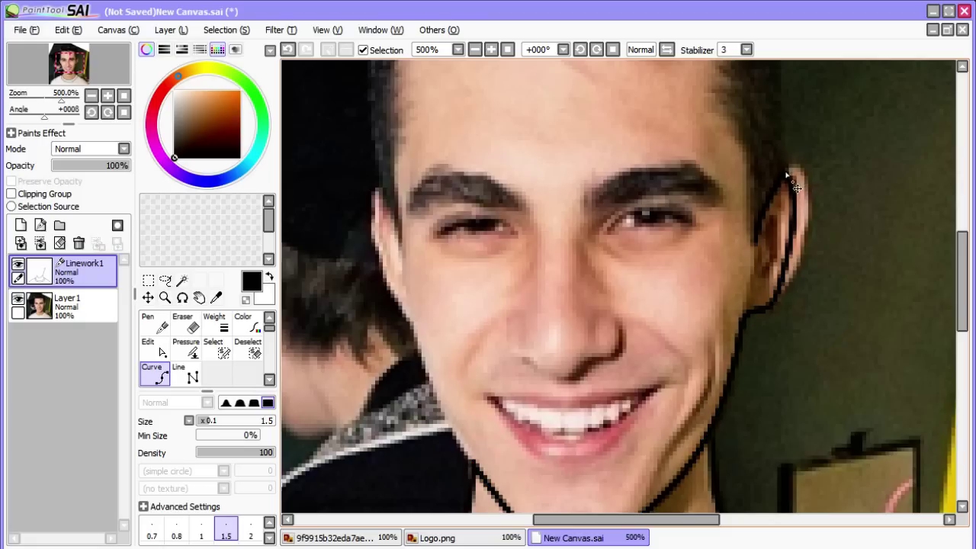
key("ctrl+z")
key("Return")
key("ctrl+z")
key("Return")
key("ctrl+z")
key("Return")
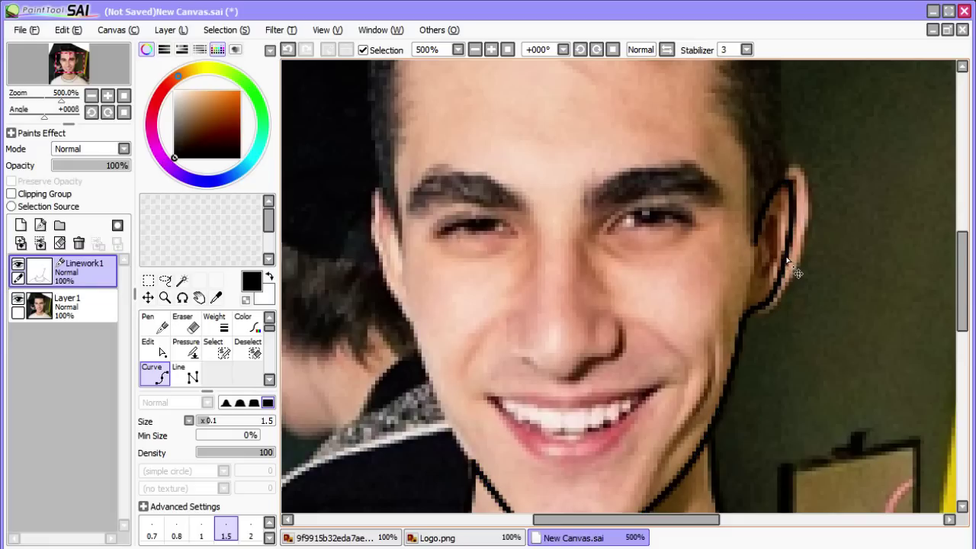
key("ctrl+z")
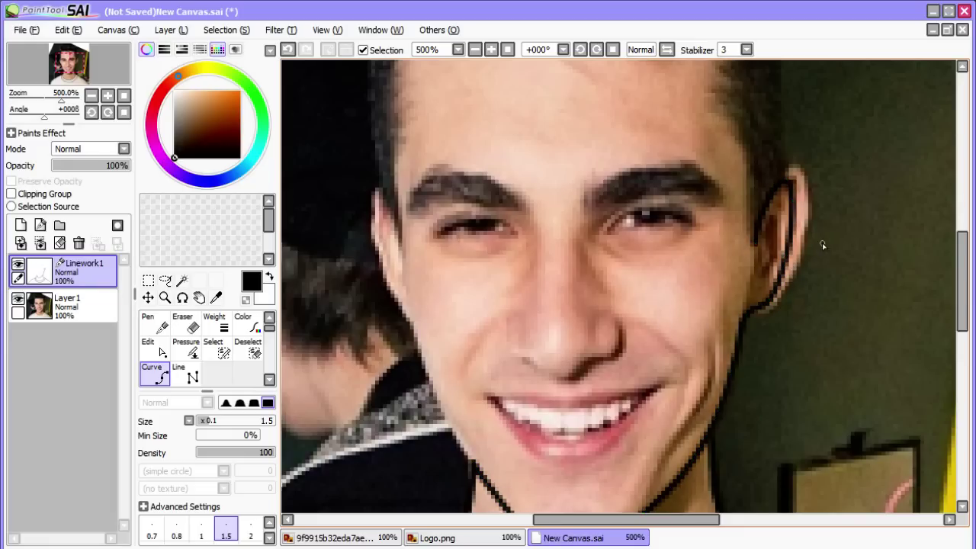
- Trace the hairline with a curve from the right ear's inner edge up the temple and across the forehead
left_click_drag(964, 294, 967, 266)
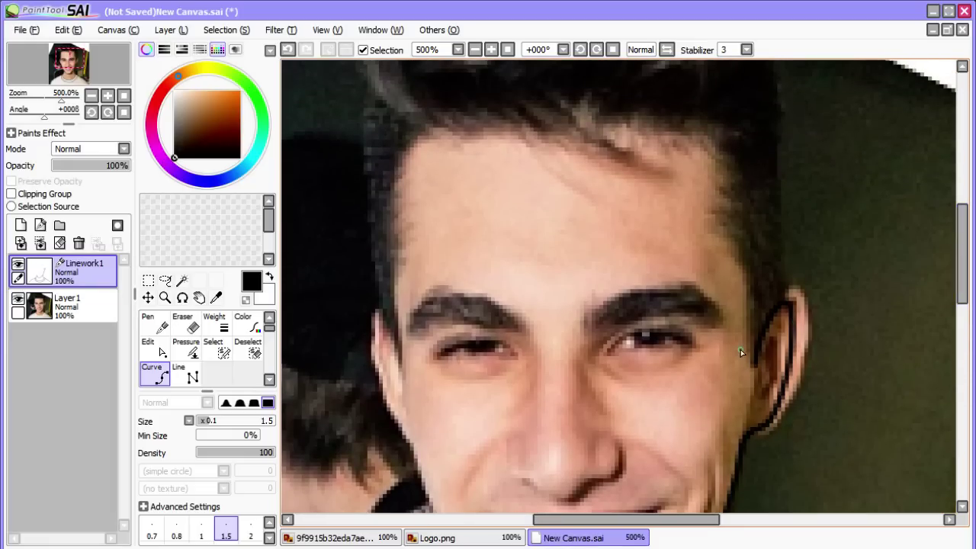
left_click(755, 363)
left_click(745, 282)
left_click(726, 235)
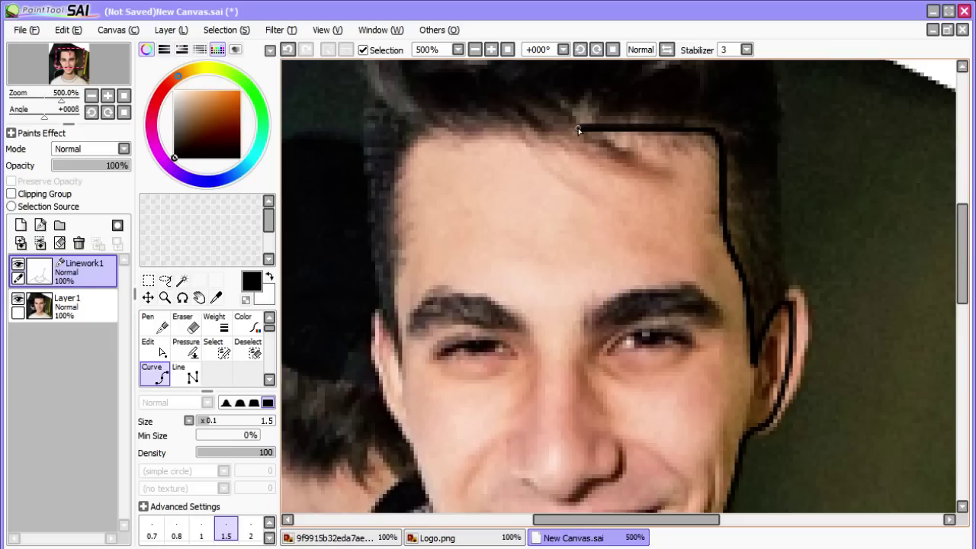
double_click(654, 142)
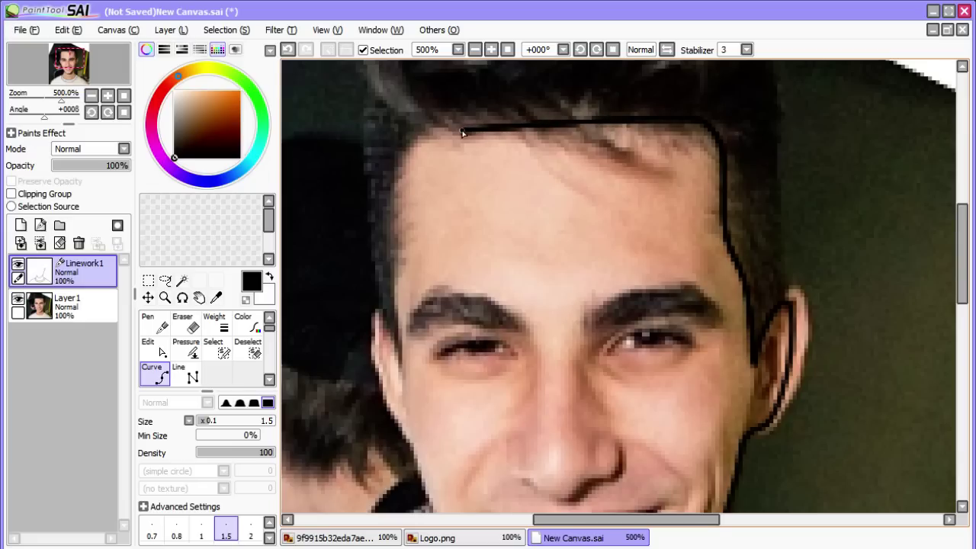
double_click(410, 135)
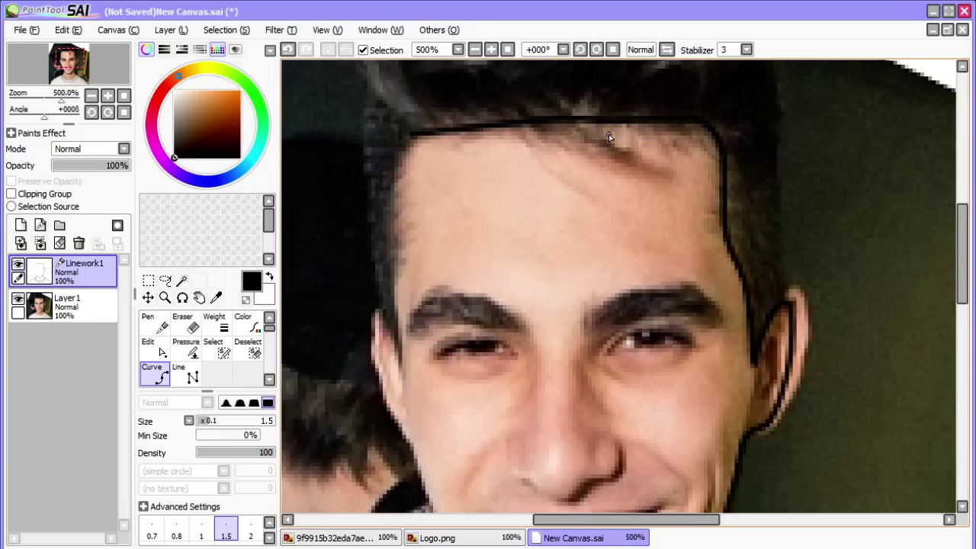
left_click_drag(562, 121, 559, 115)
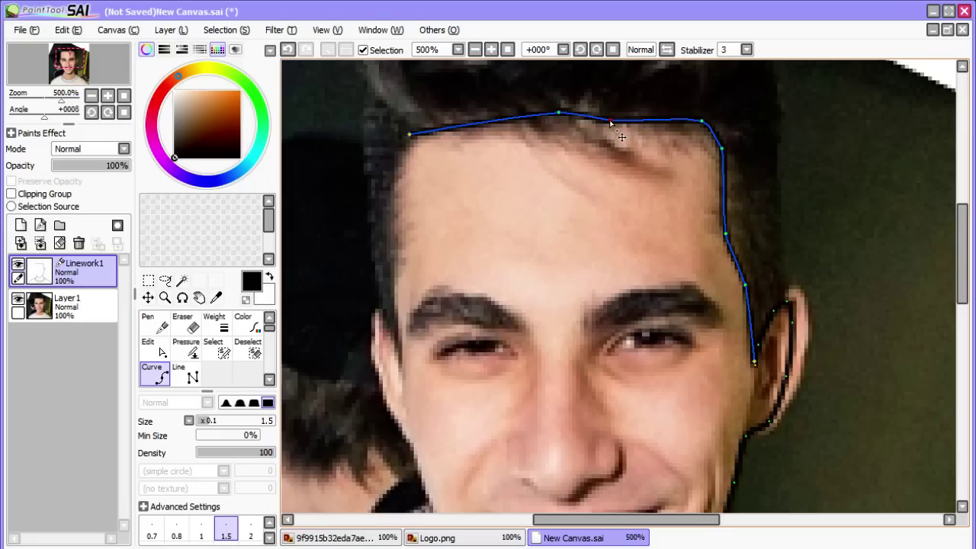
key("ctrl+z")
key("ctrl+z")
key("ctrl+z")
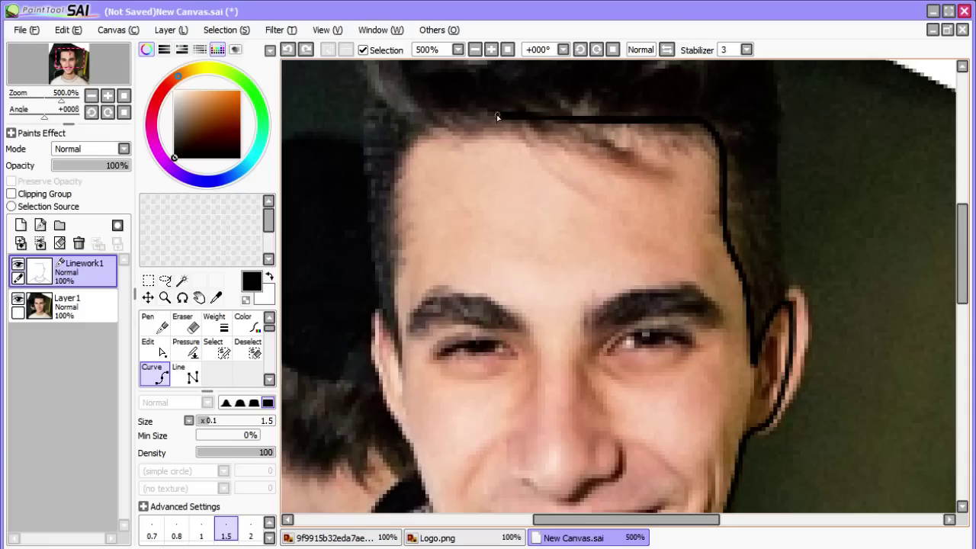
- Finish the hairline curve at the forehead's left corner and move its points to form a gentle arch
double_click(408, 131)
left_click_drag(561, 122, 558, 110)
left_click_drag(616, 125, 609, 113)
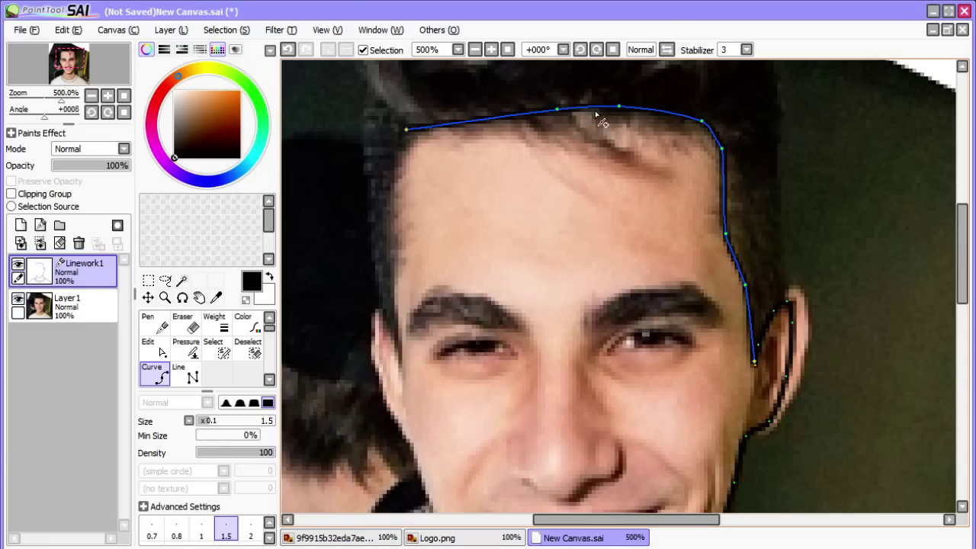
left_click_drag(486, 118, 474, 113)
left_click_drag(558, 110, 557, 113)
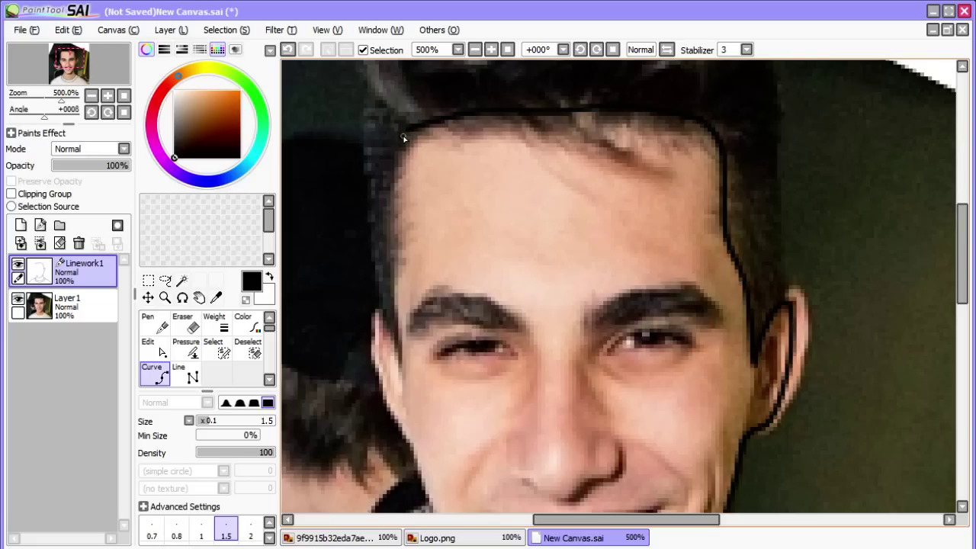
- Trace the left temple from the hairline corner down to the ear, and outline the left ear and cheek to the jaw
key("ctrl")
left_click(406, 133)
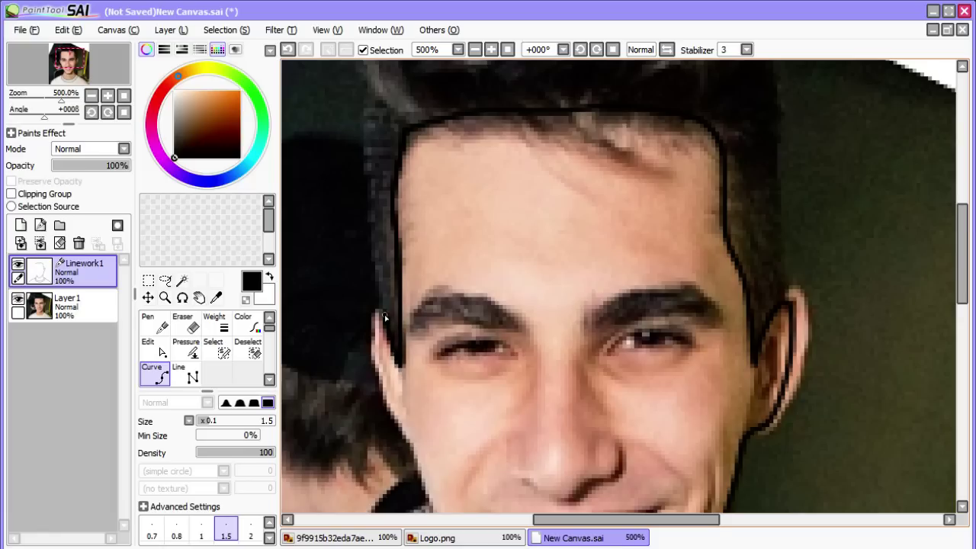
left_click(413, 447)
left_click_drag(963, 263, 964, 312)
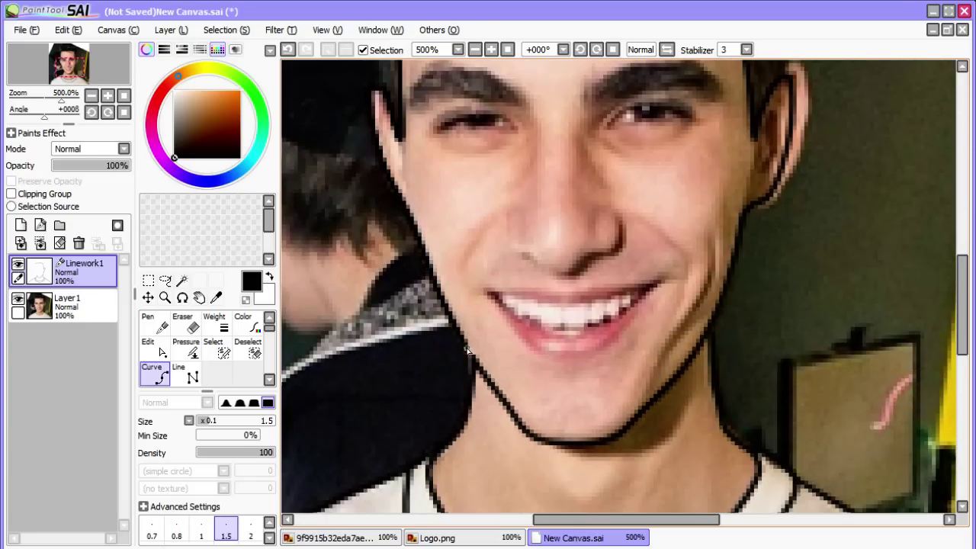
- Trace the hair's outer left side up from the ear and its front sweep from the hairline corner toward the top
left_click_drag(967, 339, 967, 259)
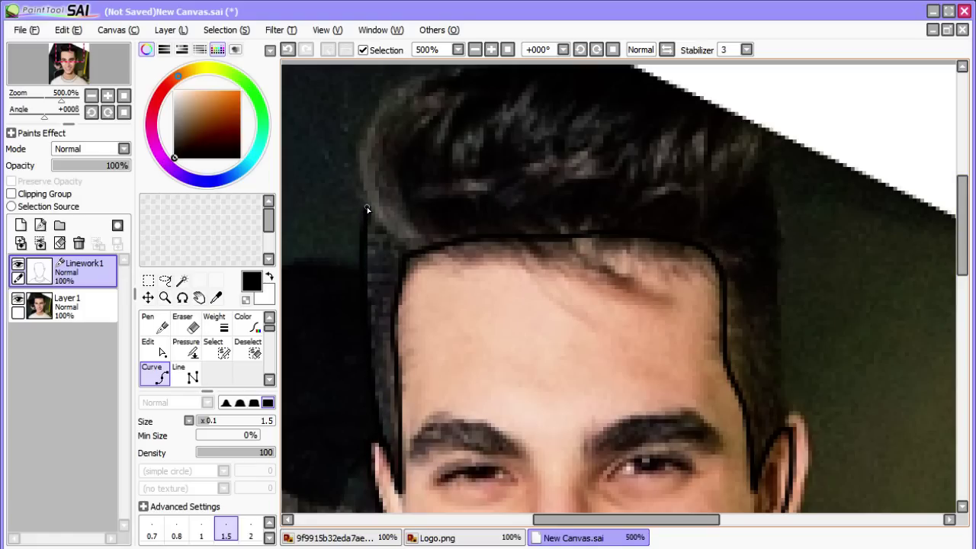
left_click(410, 252)
left_click(378, 116)
key("ctrl+x")
key("ctrl+z")
left_click(422, 80)
key("ctrl+z")
mouse_move(424, 88)
left_mouse_down()
mouse_move(369, 100)
mouse_move(385, 103)
left_mouse_up()
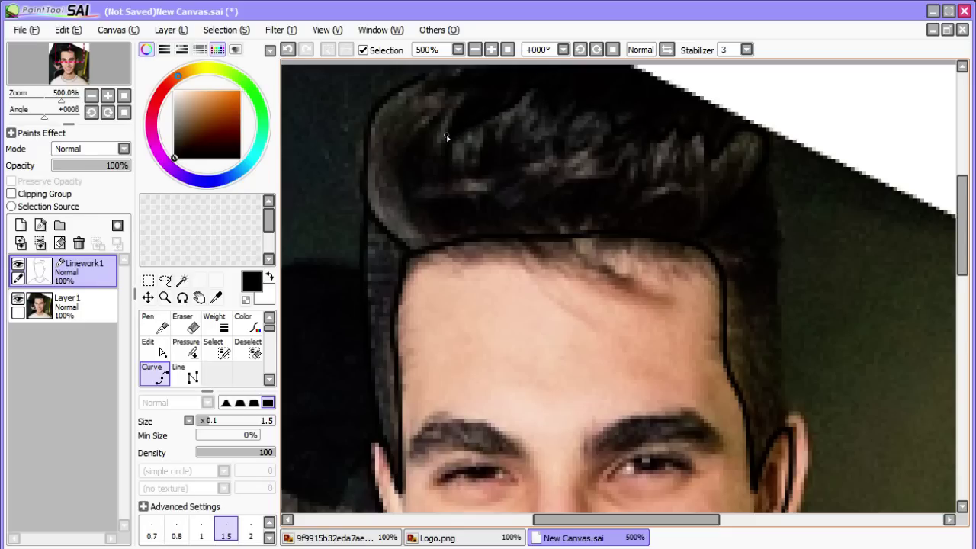
- Try to trace the hair's jagged top edge, briefly hiding the photo layer to check the linework
left_click(474, 79)
left_click_drag(961, 212, 962, 195)
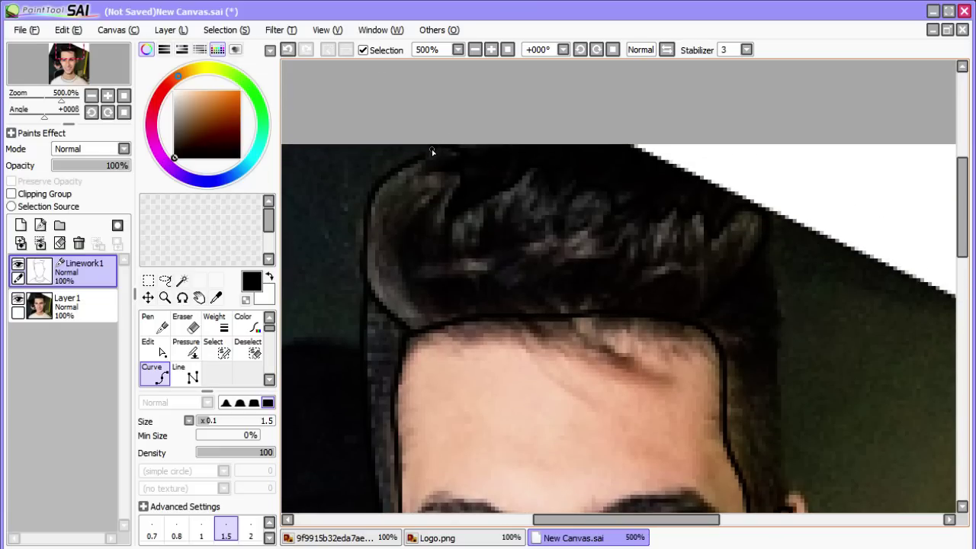
left_click(18, 299)
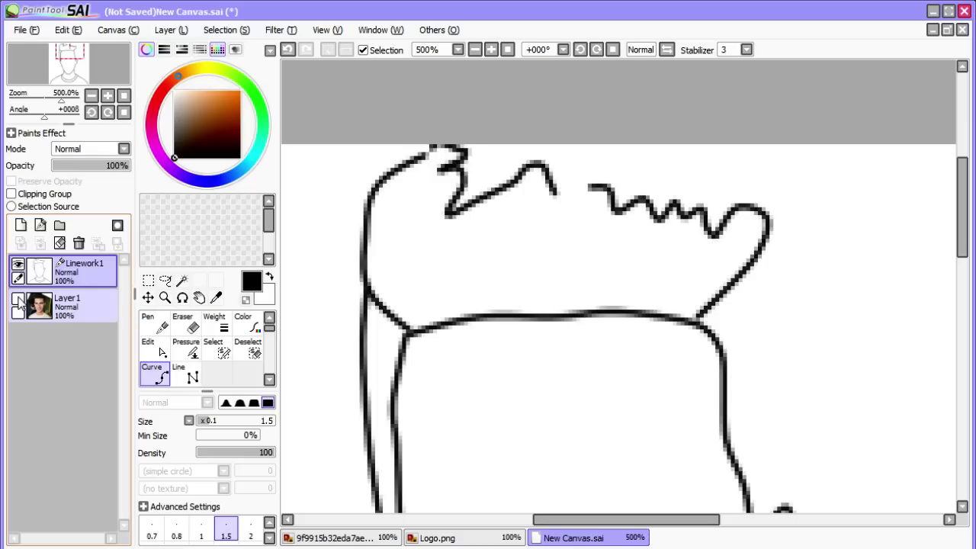
left_click(18, 299)
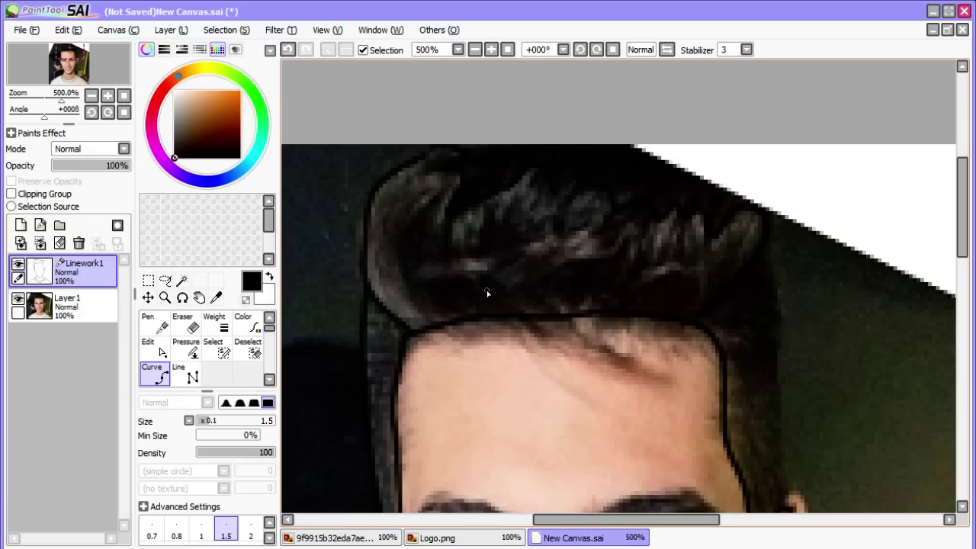
key("ctrl+z")
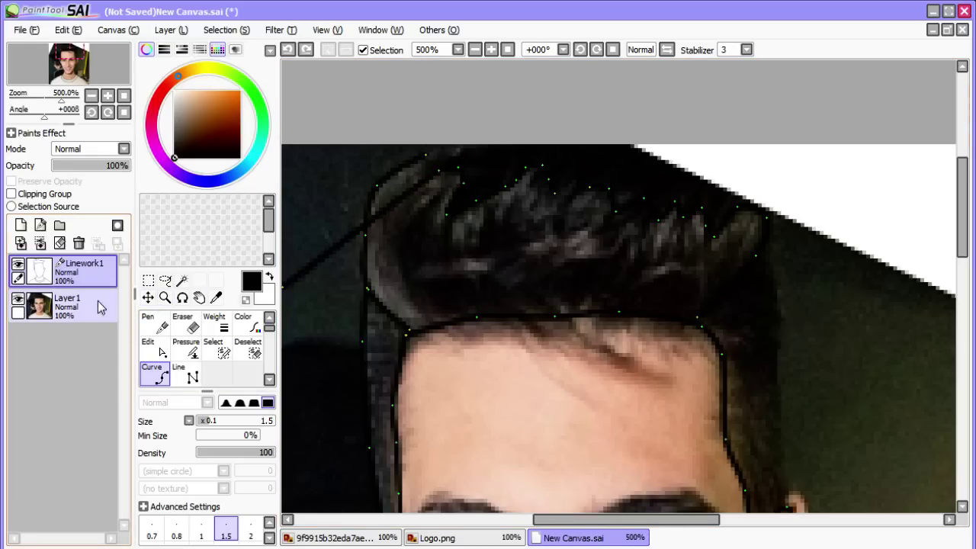
- Hide the photo layer and examine the traced linework on the whole canvas
left_click(18, 299)
scroll(785, 312, "down", 3)
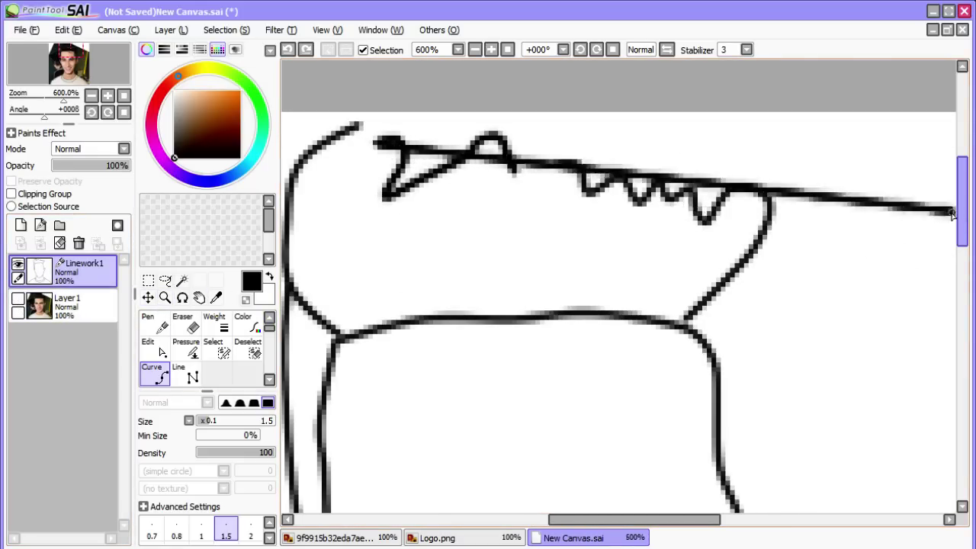
scroll(782, 311, "down", 1)
left_click_drag(959, 221, 961, 272)
left_click_drag(639, 524, 673, 525)
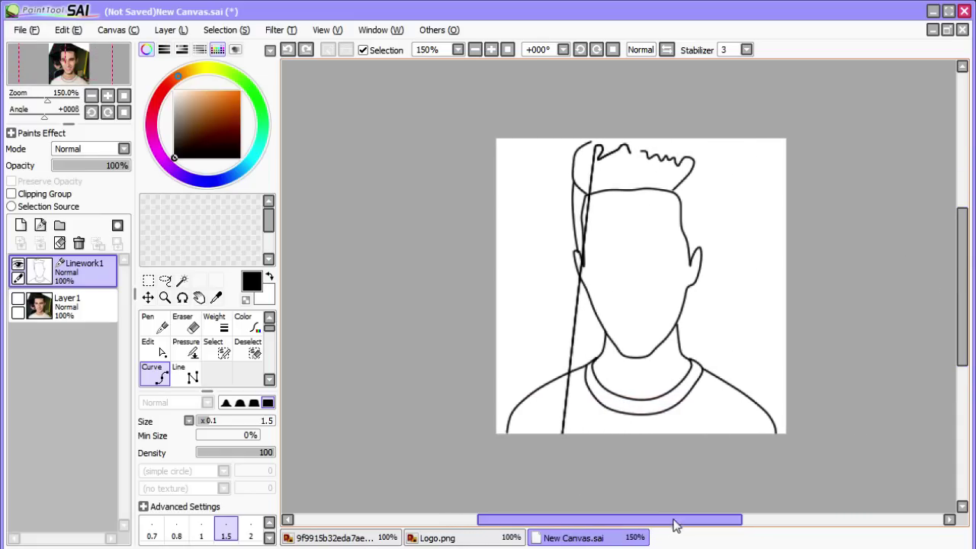
scroll(785, 351, "down", 3)
scroll(778, 350, "up", 4)
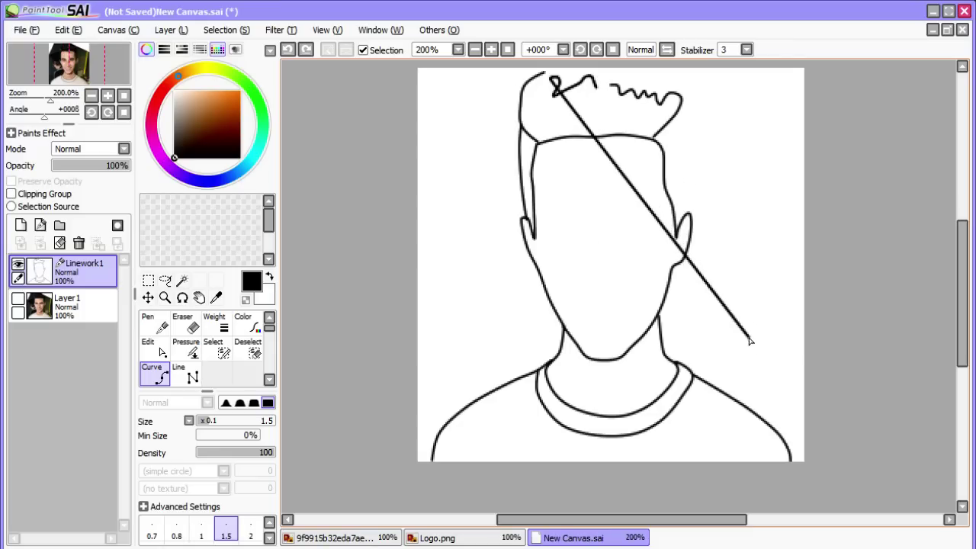
- Undo the jagged curve along the top of the hair and show the photo layer again
key("ctrl+z")
key("ctrl+z")
key("ctrl+z")
key("ctrl+z")
key("ctrl+z")
key("ctrl+z")
key("ctrl+z")
key("ctrl+z")
key("ctrl+z")
key("ctrl+z")
key("ctrl+z")
key("ctrl+z")
key("ctrl+z")
key("ctrl+z")
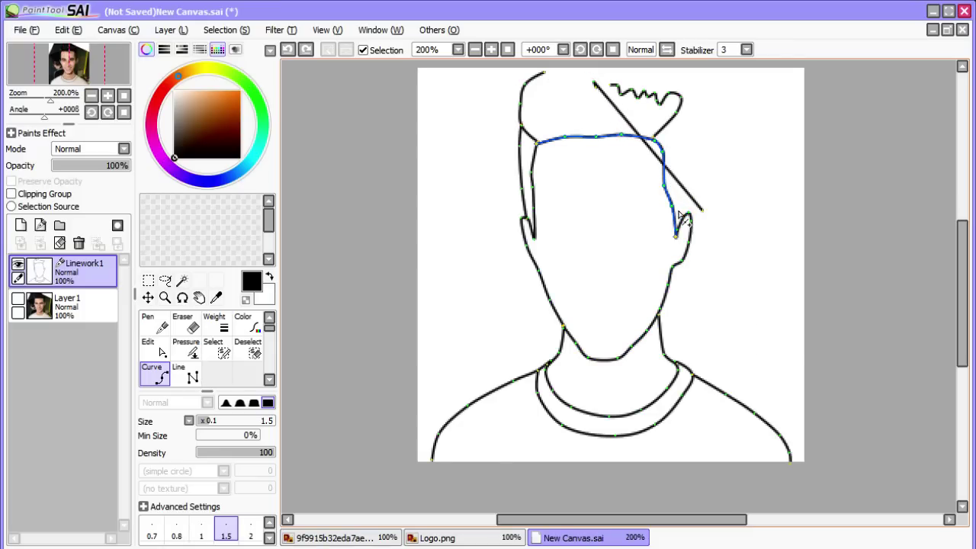
key("ctrl+z")
key("ctrl+z")
key("ctrl+z")
key("ctrl+z")
key("ctrl+z")
key("ctrl+z")
key("ctrl+z")
key("ctrl+z")
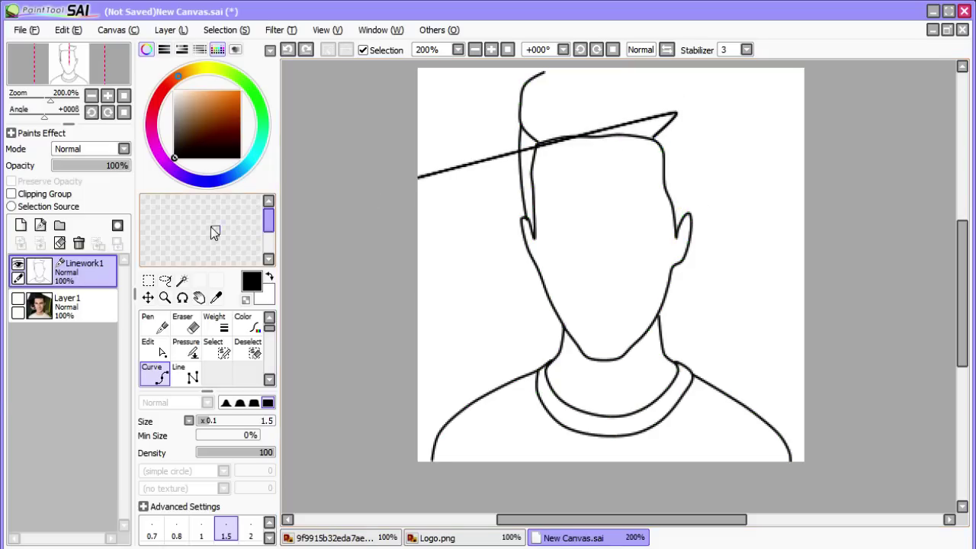
left_click(17, 298)
scroll(801, 257, "down", 4)
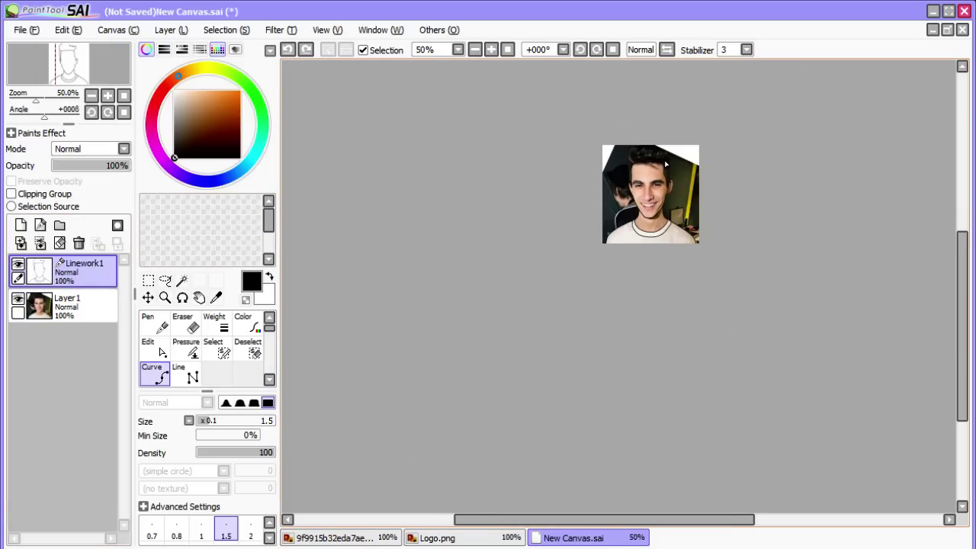
- Trace the hair's jagged top edge over the photo from the hairline's right corner toward the front, and hide the photo layer
scroll(658, 201, "up", 7)
scroll(660, 200, "down", 2)
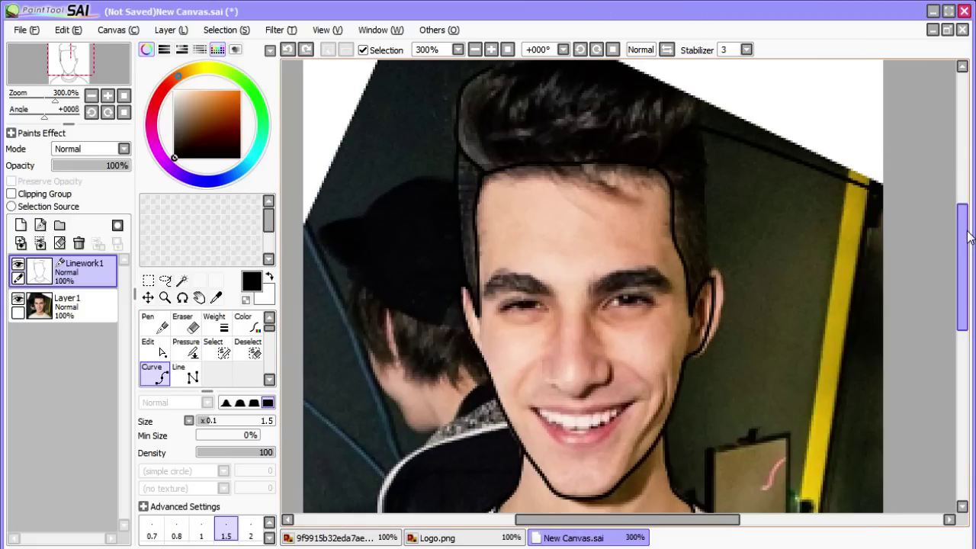
mouse_move(72, 269)
left_mouse_down()
mouse_move(60, 330)
mouse_move(67, 263)
left_mouse_up()
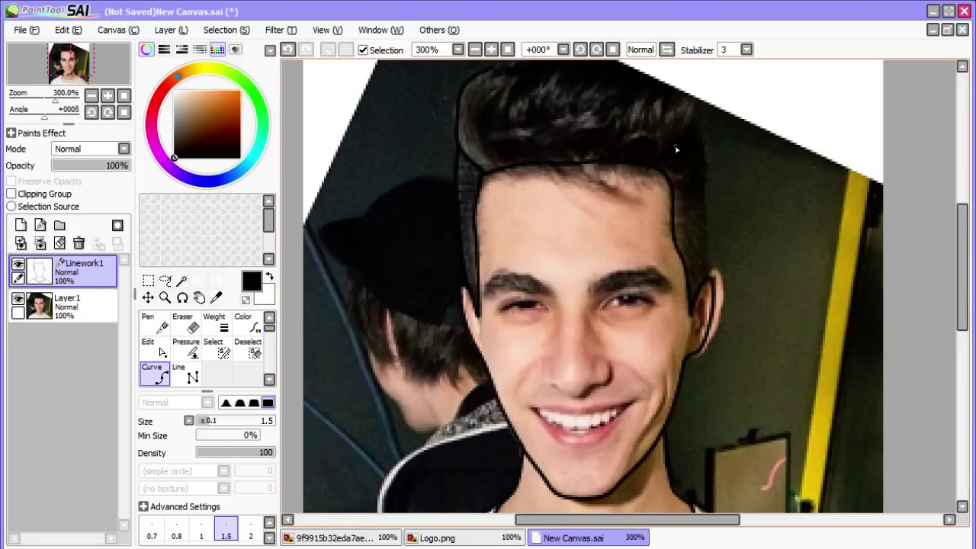
scroll(694, 163, "down", 3)
scroll(712, 147, "up", 7)
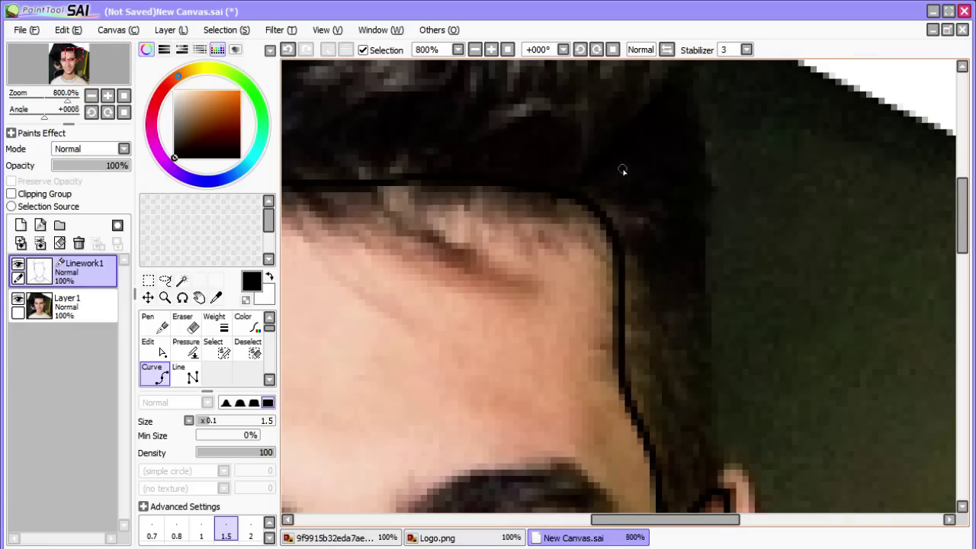
scroll(627, 167, "down", 2)
left_click_drag(966, 259, 961, 229)
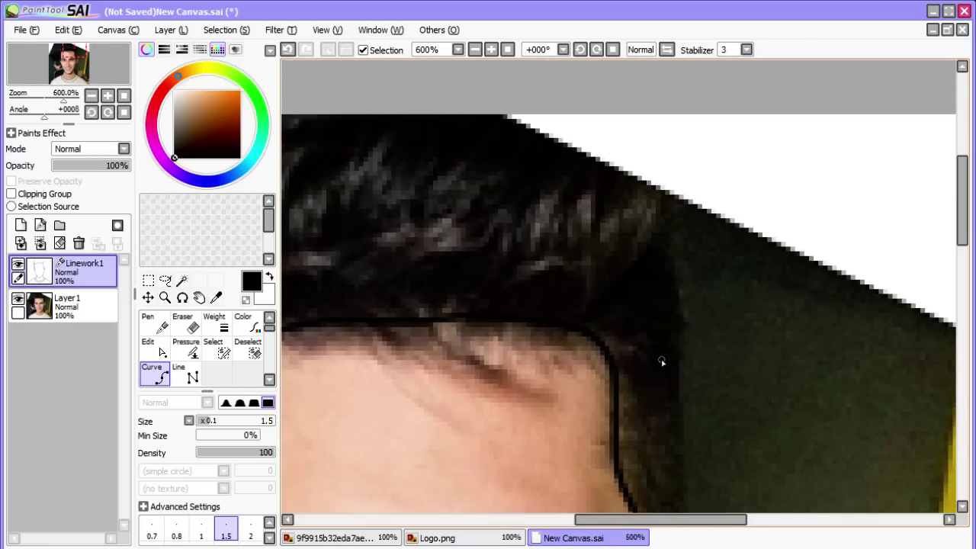
left_click_drag(700, 530, 668, 537)
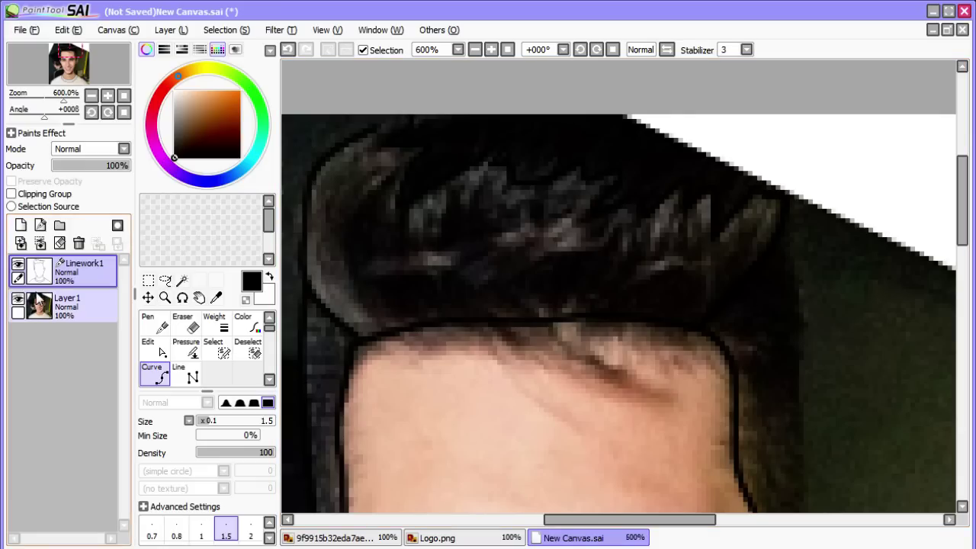
left_click(18, 306)
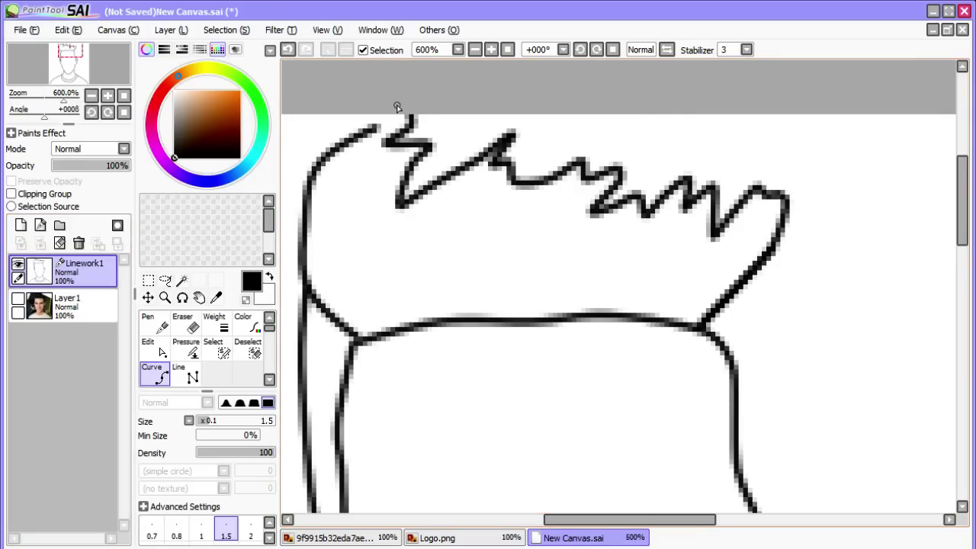
- Extend and round the front hair sweep up to the jagged edge, adjust points along that edge, and show the photo layer
left_click_drag(380, 130, 408, 110)
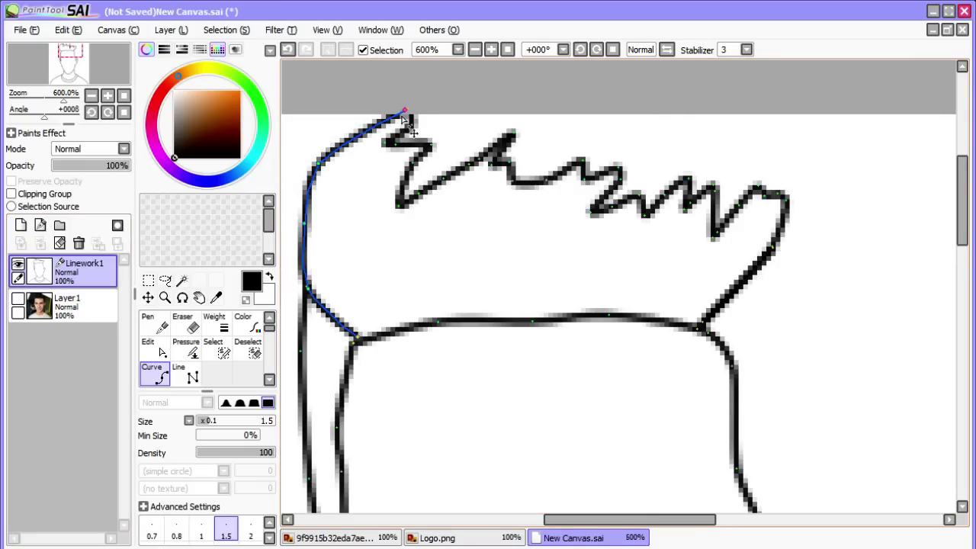
left_click_drag(362, 134, 351, 125)
left_click_drag(491, 164, 529, 174)
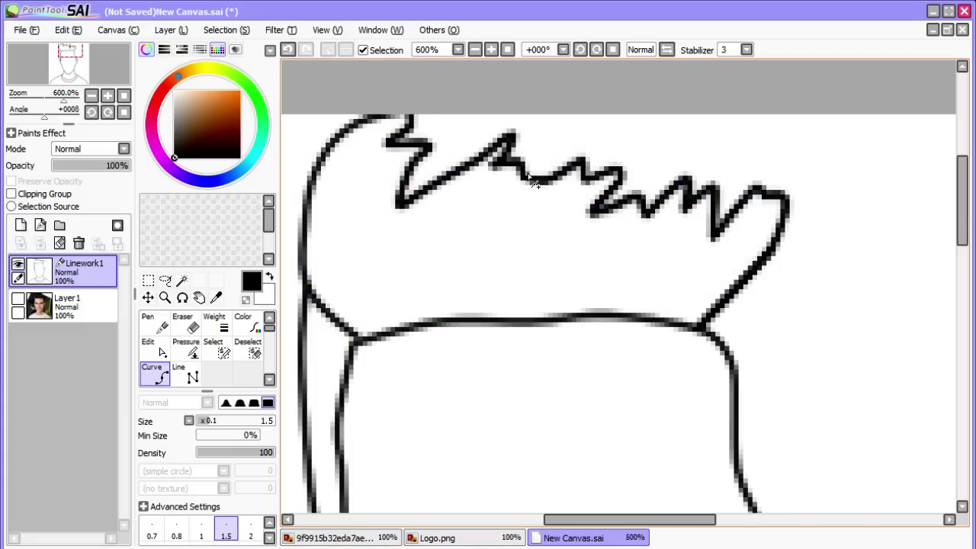
left_click_drag(770, 195, 758, 218)
left_click(17, 299)
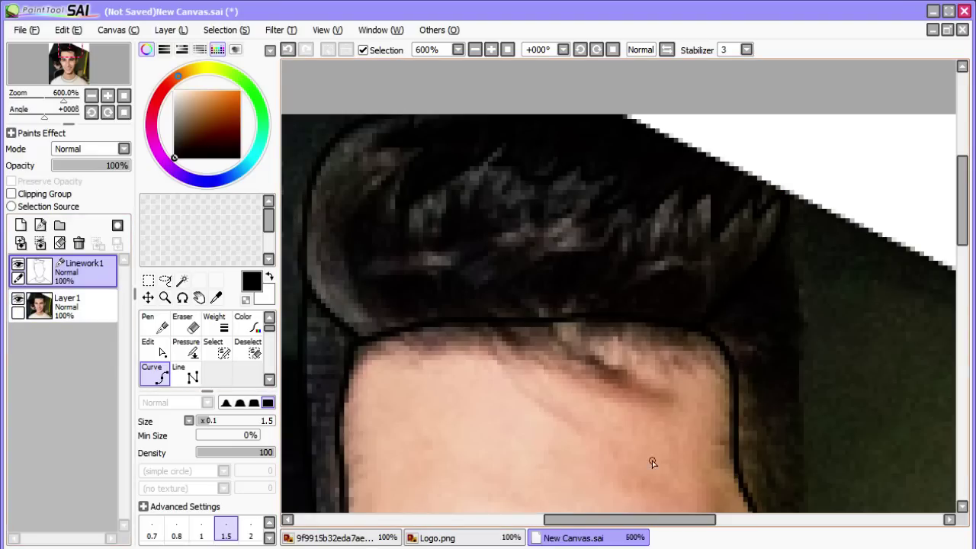
- Trace the hair's outer right side from the top edge down to the ear, and hide the photo layer
left_click(714, 528)
left_click(17, 299)
left_click(17, 299)
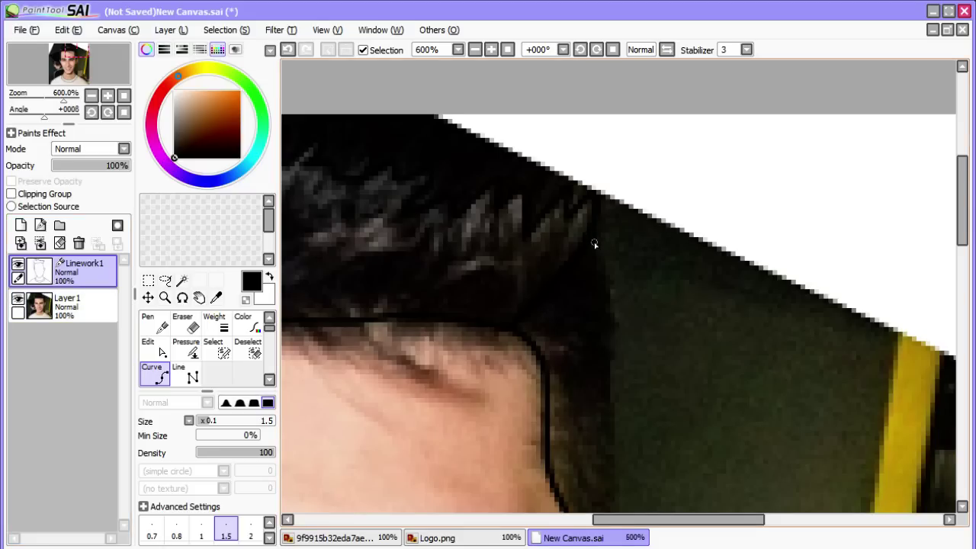
left_click(612, 428)
left_click_drag(964, 191, 969, 248)
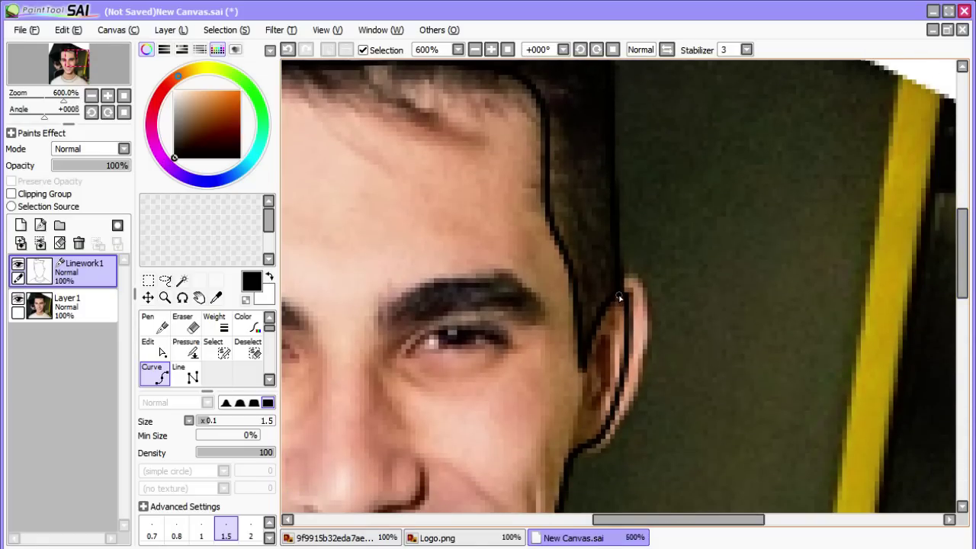
left_click(17, 299)
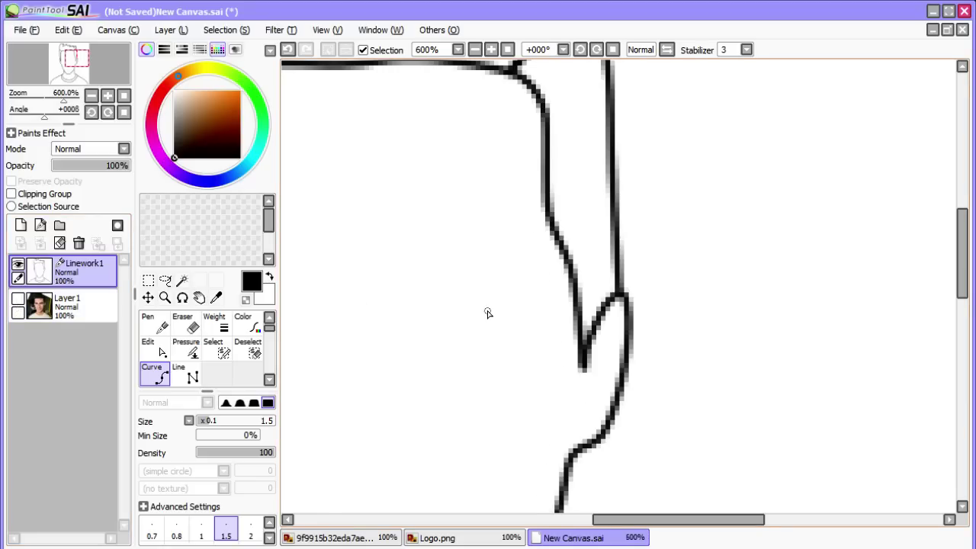
- Examine the traced linework on the whole canvas and compare the hair outline with the photo
scroll(488, 313, "down", 2)
scroll(488, 313, "down", 2)
scroll(489, 313, "up", 1)
scroll(488, 313, "down", 1)
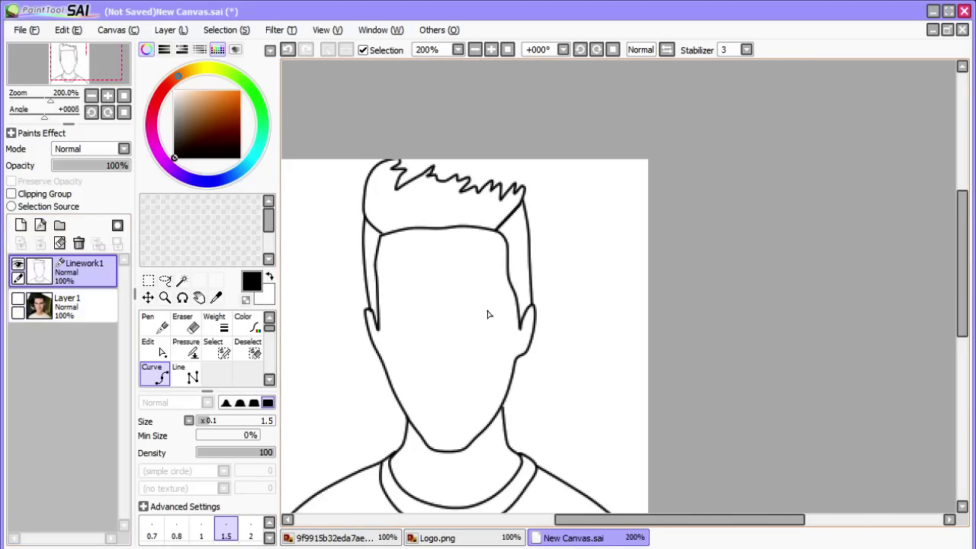
scroll(431, 242, "up", 1)
scroll(432, 241, "down", 2)
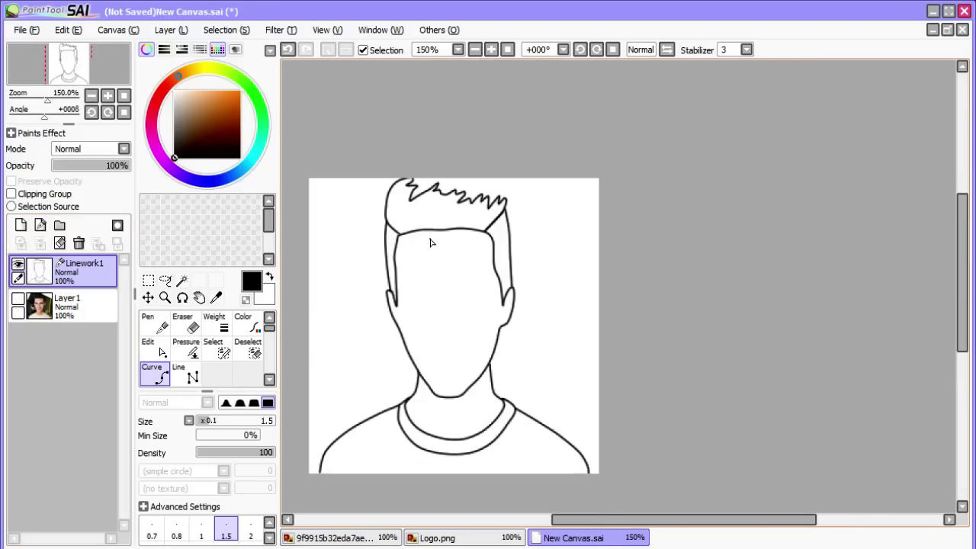
scroll(431, 241, "up", 3)
left_click(17, 299)
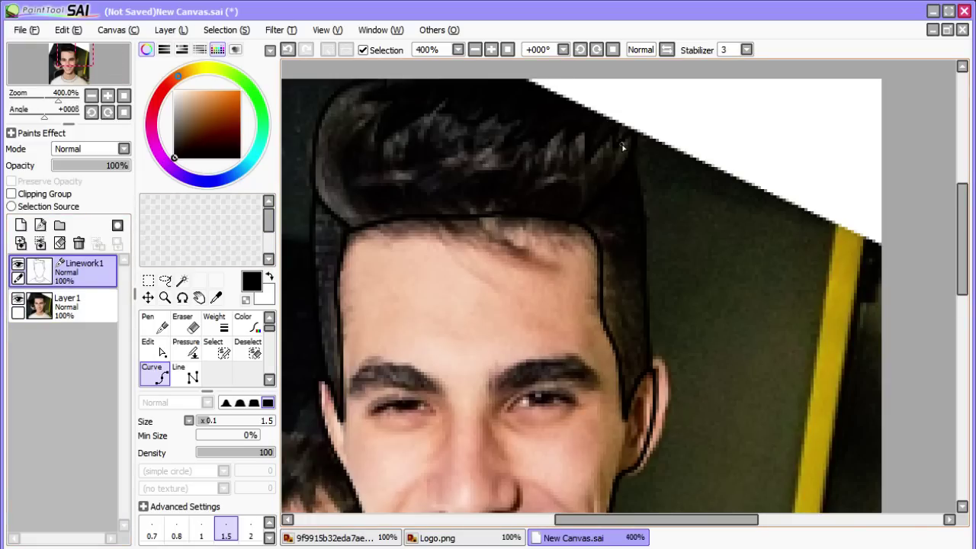
left_click(18, 299)
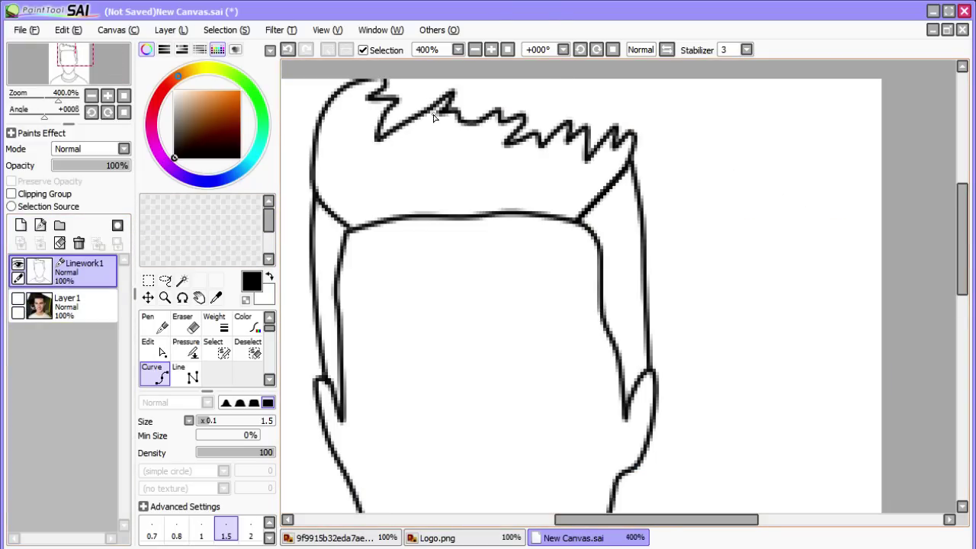
- Reshape the left and middle spikes of the jagged hair edge by moving the curve's points
left_click_drag(379, 139, 318, 155)
key("ctrl+z")
left_click_drag(381, 77, 372, 85)
mouse_move(391, 131)
left_mouse_down()
mouse_move(402, 108)
mouse_move(398, 119)
left_mouse_up()
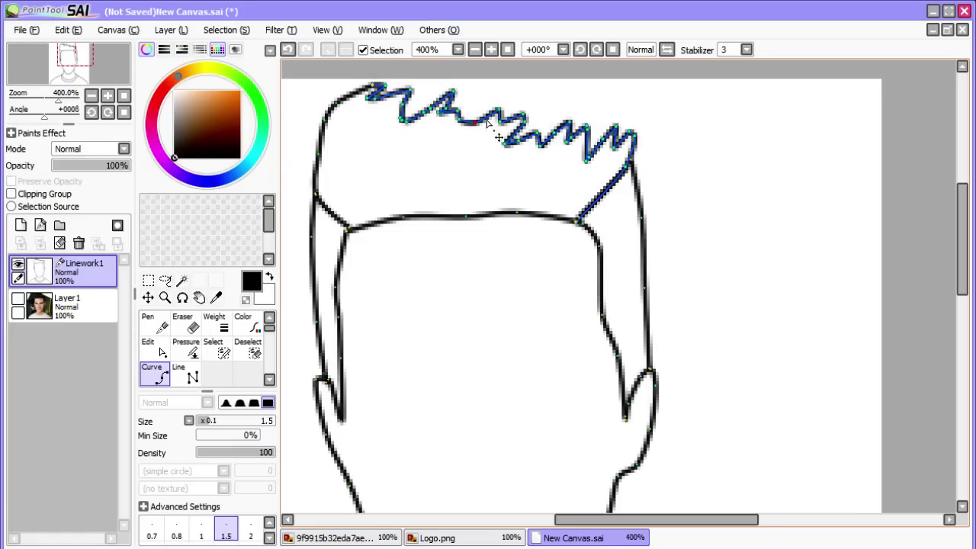
left_click_drag(525, 114, 466, 105)
mouse_move(403, 121)
left_mouse_down()
mouse_move(429, 105)
mouse_move(409, 111)
left_mouse_up()
left_click_drag(507, 145, 534, 133)
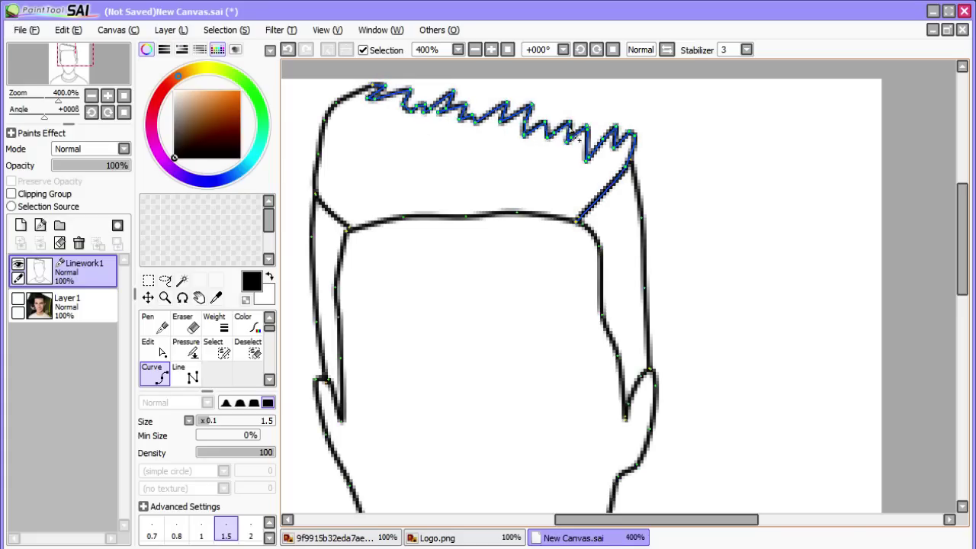
- Raise the spikes at the right end of the jagged hair edge by moving their curve points
key("ctrl+z")
key("ctrl+y")
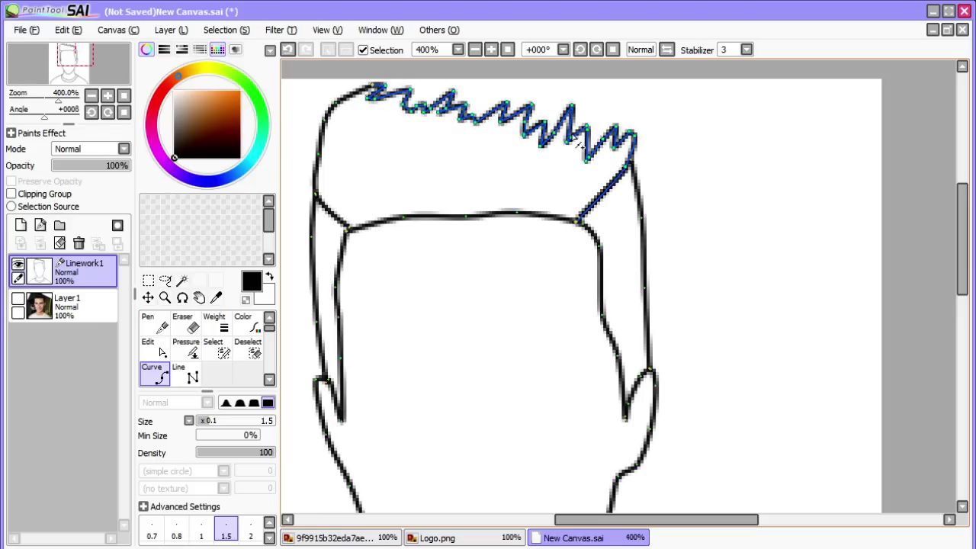
left_click_drag(616, 126, 632, 113)
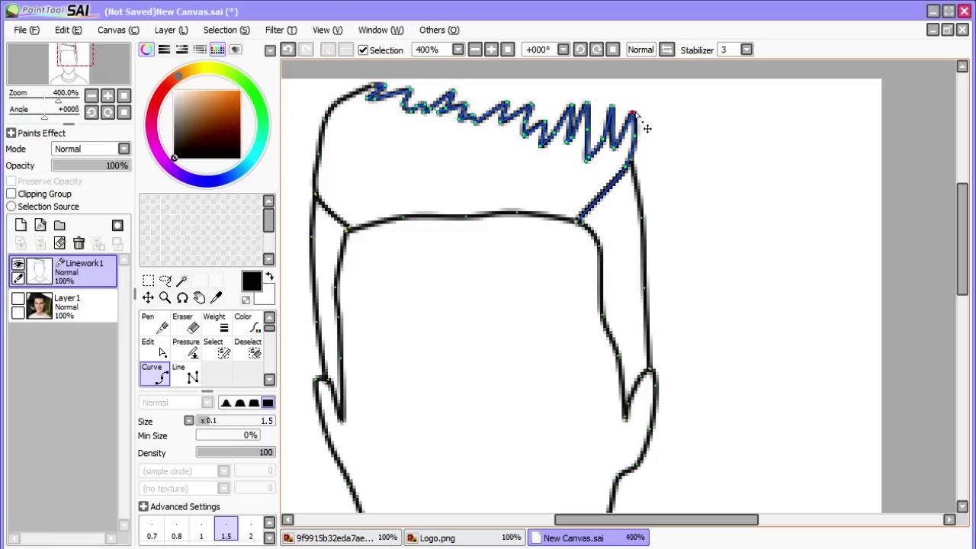
mouse_move(588, 159)
left_mouse_down()
mouse_move(590, 144)
mouse_move(591, 153)
left_mouse_up()
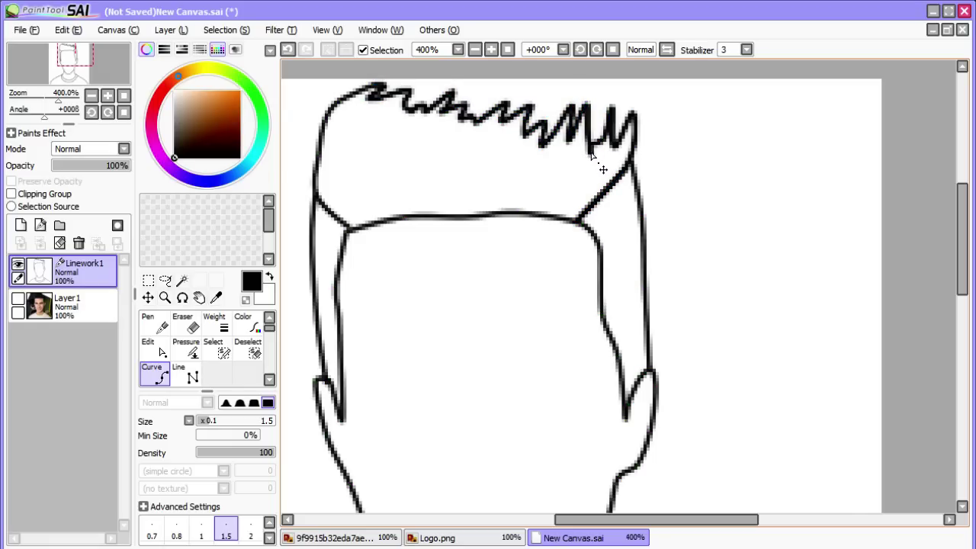
- Compare the jagged hair edge before and after the latest point edits by repeatedly undoing and redoing them
key("ctrl+z")
key("ctrl+y")
key("ctrl+z")
key("ctrl+y")
key("ctrl+z")
key("ctrl+y")
key("ctrl+z")
key("ctrl+y")
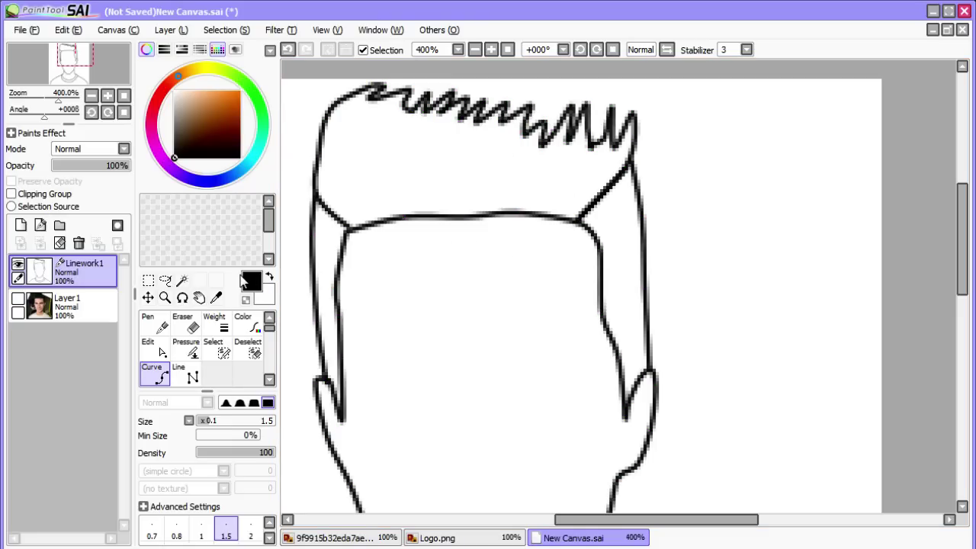
- Undo the recent point edits on the middle and right spikes of the hair edge
key("ctrl+z")
key("ctrl+z")
key("ctrl+z")
key("ctrl+z")
key("ctrl+z")
key("ctrl+z")
key("ctrl+z")
key("ctrl+z")
key("ctrl+z")
key("ctrl+z")
key("ctrl+z")
key("ctrl+z")
key("ctrl+z")
key("ctrl+z")
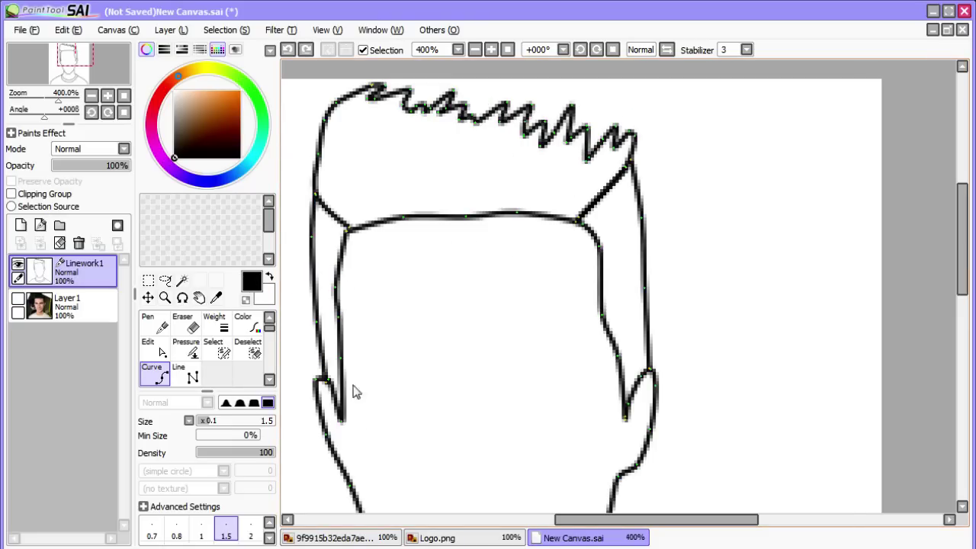
key("ctrl+z")
key("ctrl+z")
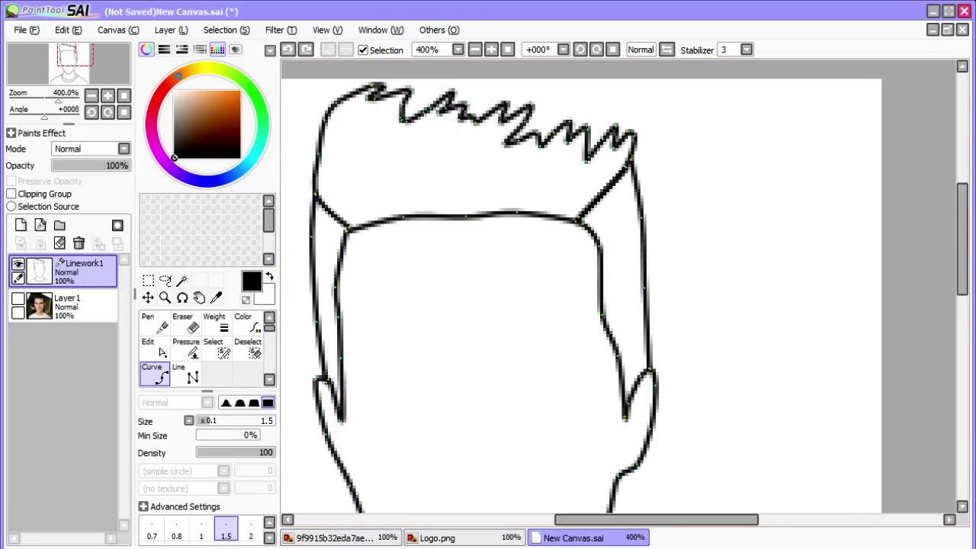
- Check how the hair is drawn in the sample Logo.png and return to the new canvas
left_click(329, 537)
left_click(480, 538)
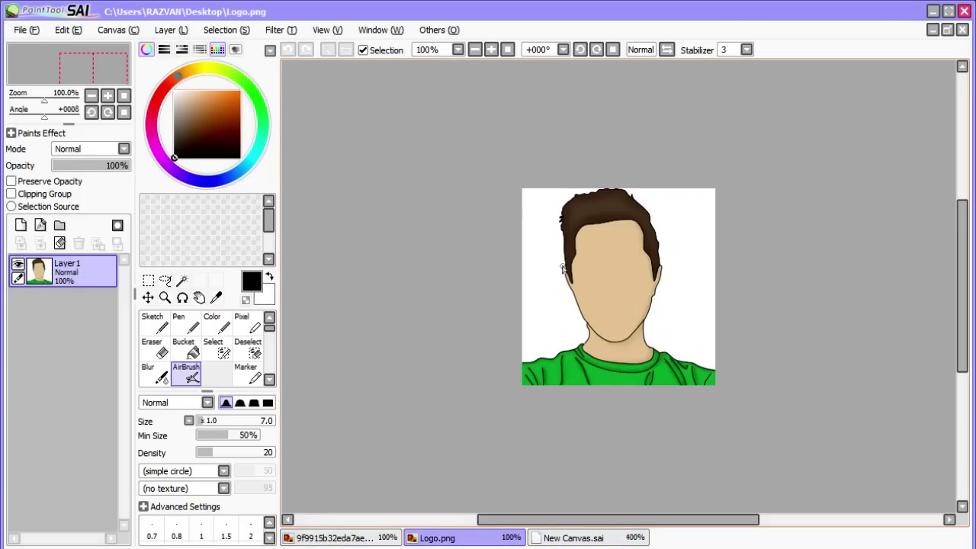
left_click(581, 537)
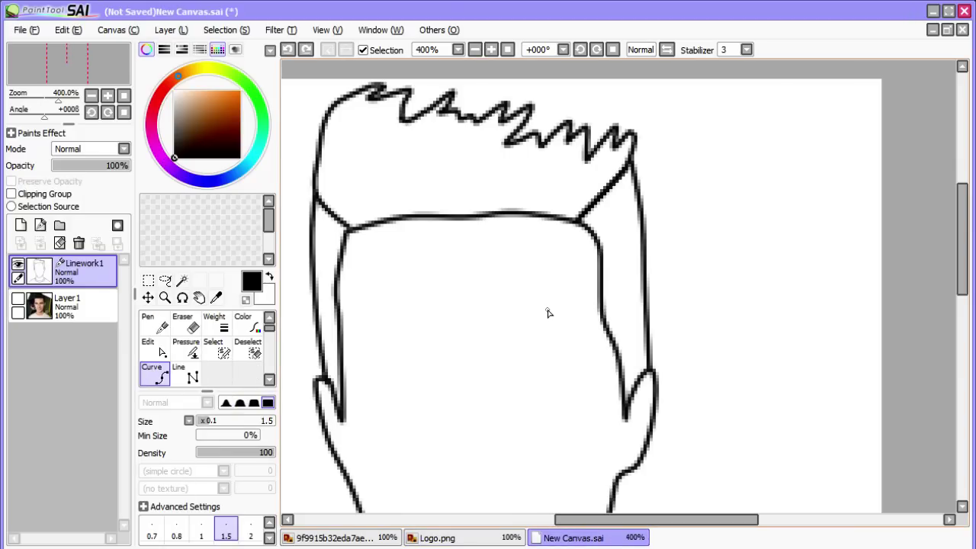
- Undo further point edits on the left spikes of the jagged hair edge
key("ctrl+z")
key("ctrl+z")
key("ctrl+z")
key("ctrl+z")
key("ctrl+z")
key("ctrl+z")
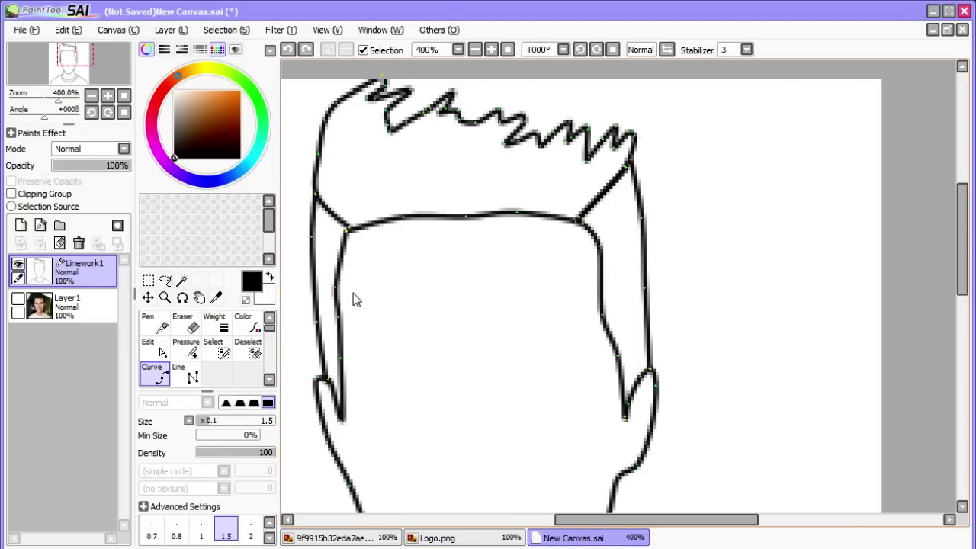
- Erase the jagged top edge and the front hair sweep from the linework, enlarging the Eraser to size 5.2
left_click(186, 325)
left_click_drag(638, 139, 511, 138)
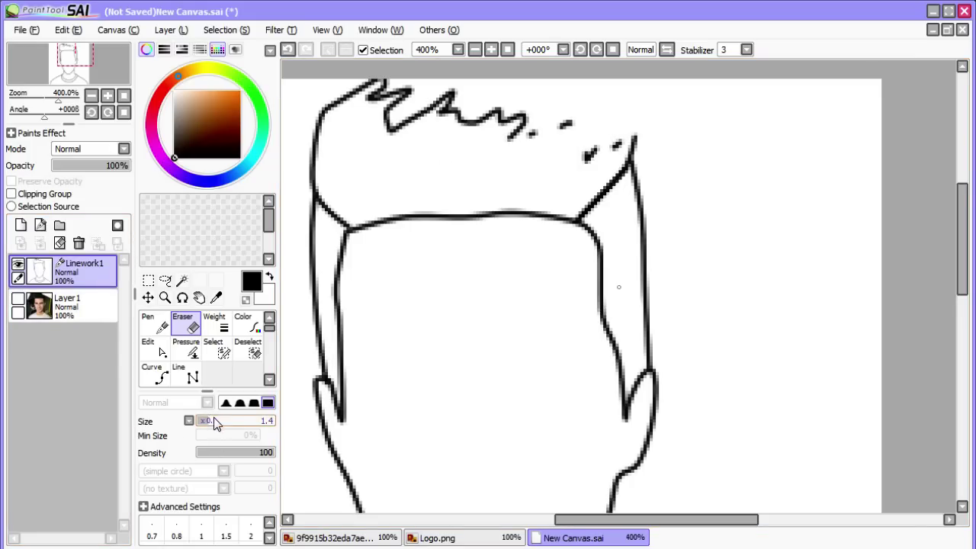
left_click(243, 421)
mouse_move(586, 151)
left_mouse_down()
mouse_move(543, 169)
mouse_move(564, 110)
mouse_move(494, 122)
mouse_move(446, 105)
mouse_move(415, 123)
mouse_move(452, 92)
mouse_move(437, 88)
mouse_move(331, 106)
mouse_move(341, 110)
mouse_move(318, 133)
mouse_move(315, 115)
mouse_move(313, 172)
left_mouse_up()
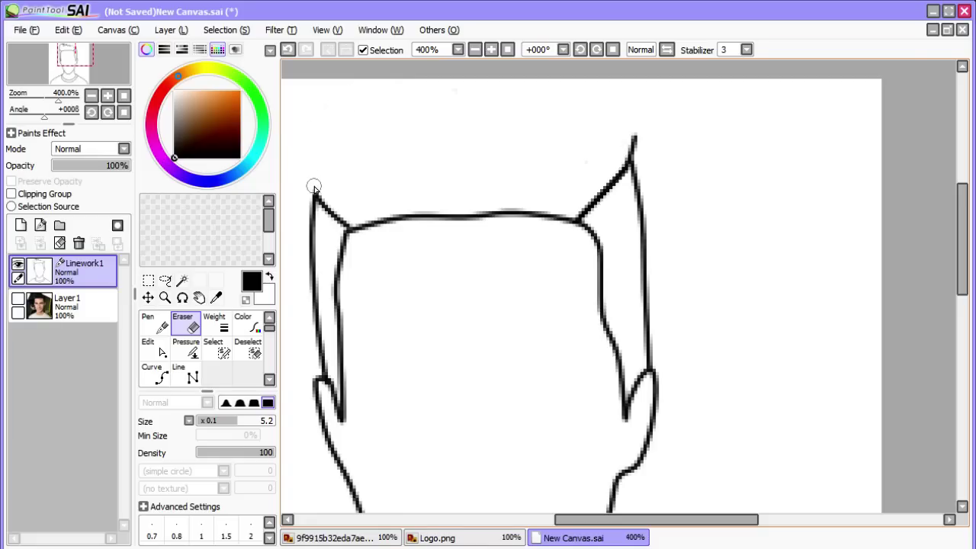
- Make the Linework1 layer active with the Curve tool and show the photo layer again for tracing
left_click(46, 316)
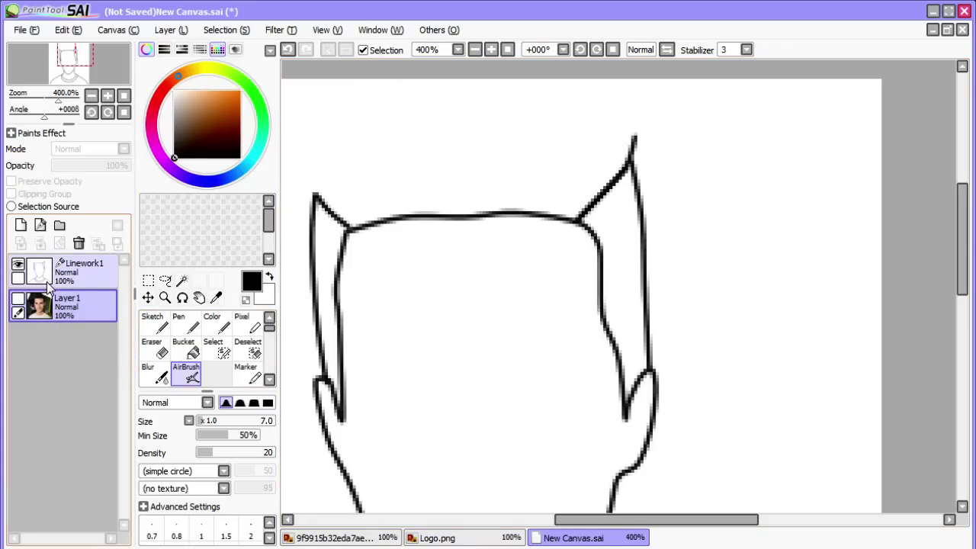
left_click(47, 283)
left_click(154, 375)
left_click(17, 298)
scroll(399, 216, "up", 1)
scroll(381, 218, "down", 2)
scroll(380, 218, "up", 1)
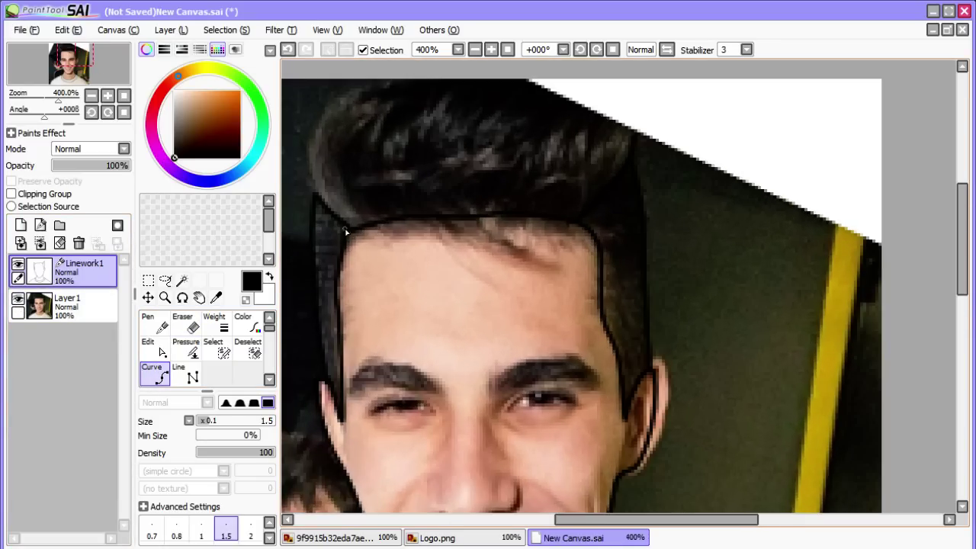
- Retrace the hair's front sweep with a curve from the hairline's left corner up to the top of the photo
scroll(338, 220, "up", 2)
left_click_drag(966, 247, 965, 222)
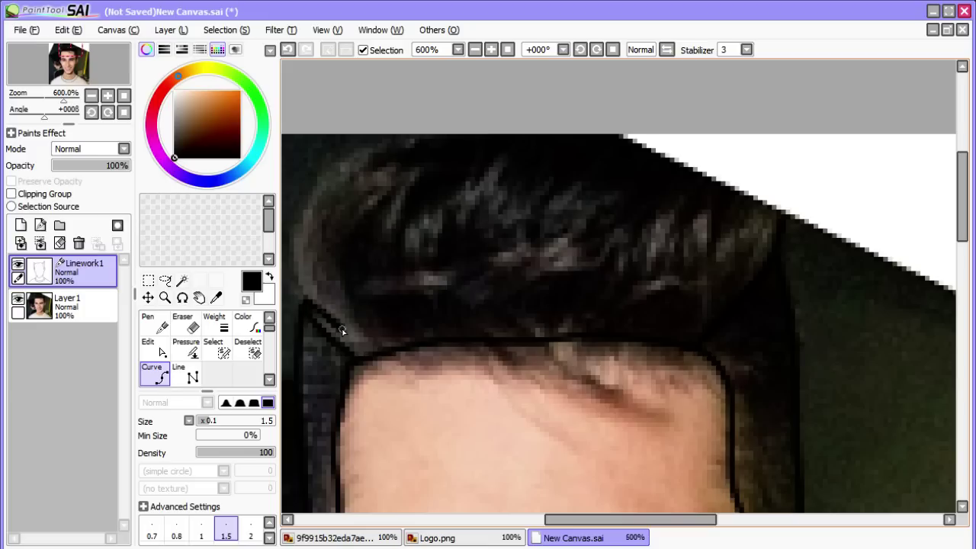
key("ctrl+z")
left_click(306, 297)
left_click(306, 283)
left_click(295, 243)
key("ctrl+z")
key("ctrl+z")
left_click(301, 283)
left_click(291, 248)
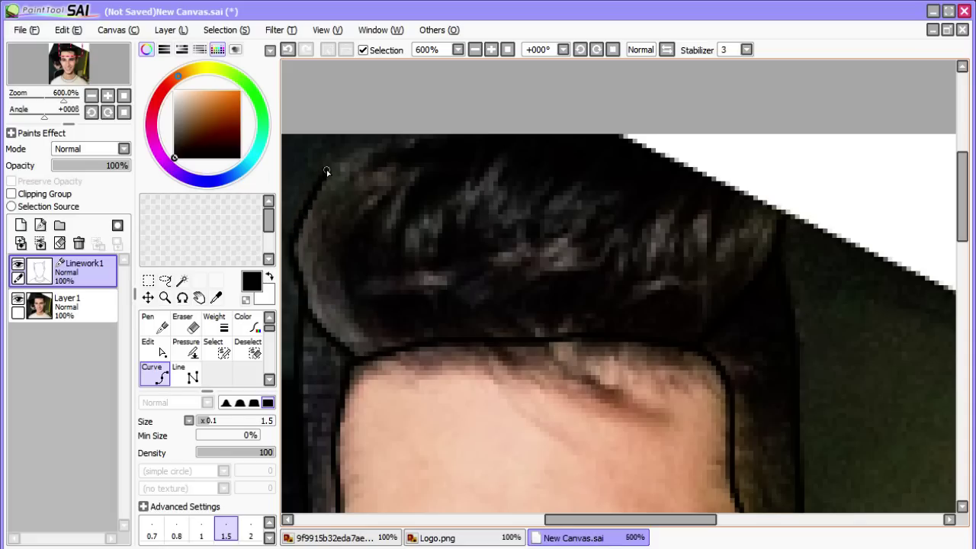
left_click(326, 173)
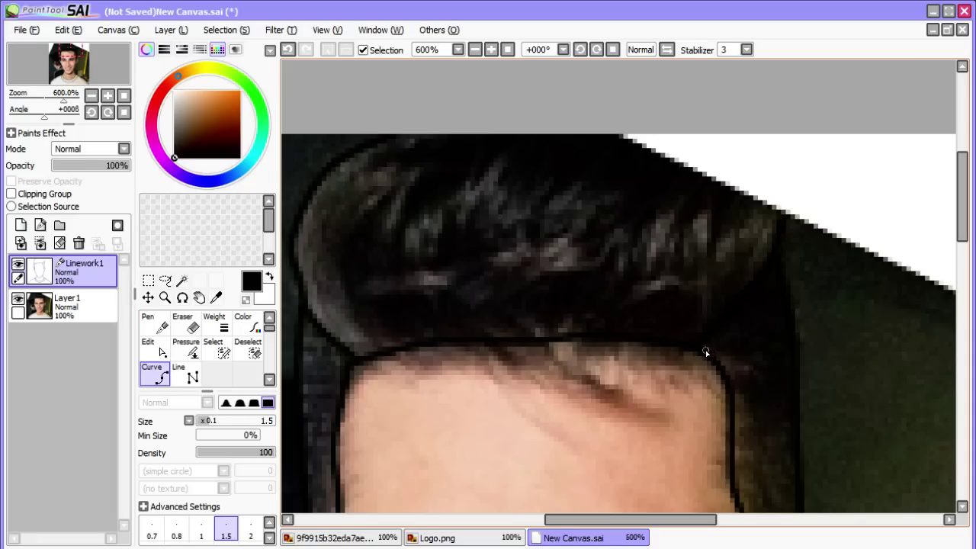
- Trace the hair's right side with a curve from the hairline's right corner up to the hair's top edge
key("ctrl+z")
left_click(778, 219)
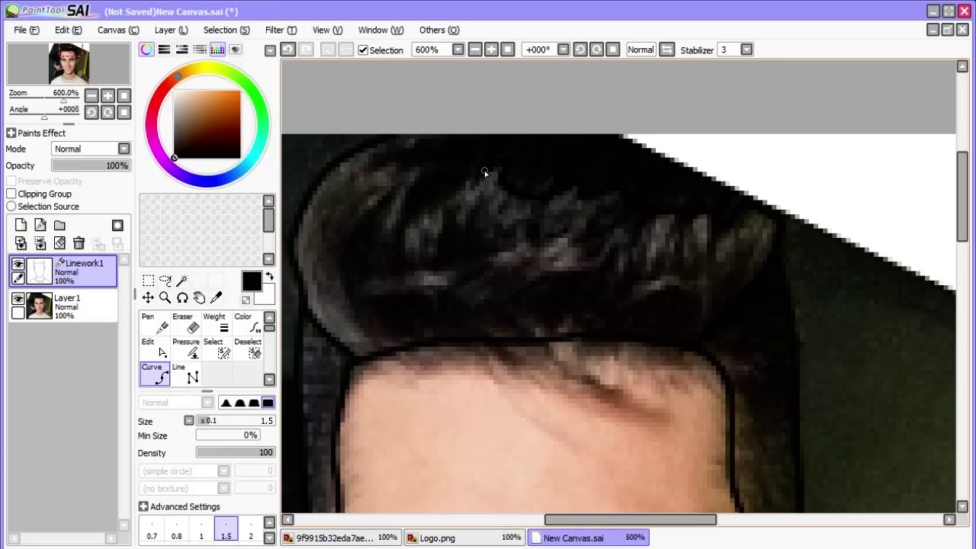
- Undo the jagged curve traced along the hair's top edge
left_click(419, 147)
key("ctrl+z")
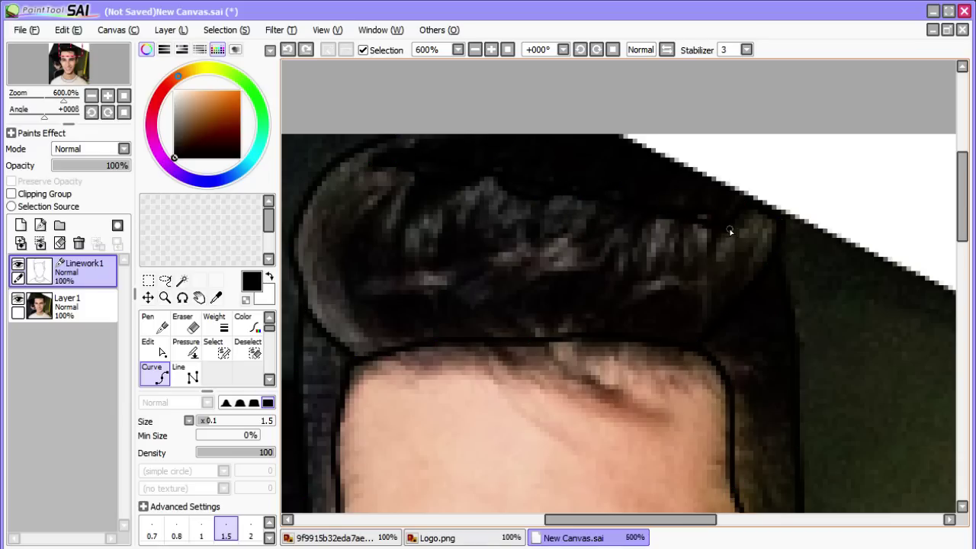
key("ctrl")
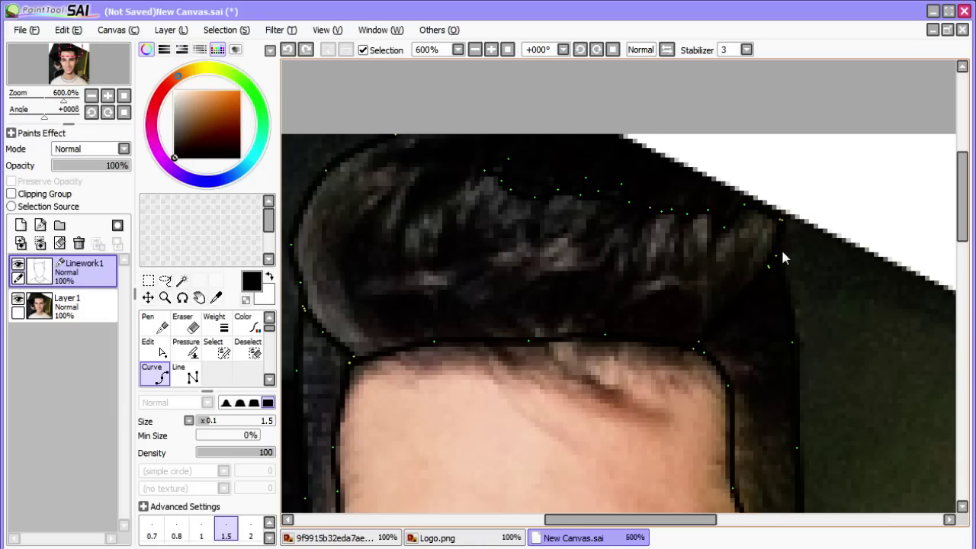
key("ctrl+z")
key("ctrl+z")
key("ctrl+z")
key("ctrl+z")
key("ctrl+z")
key("ctrl+z")
key("ctrl+z")
key("ctrl+z")
key("ctrl+z")
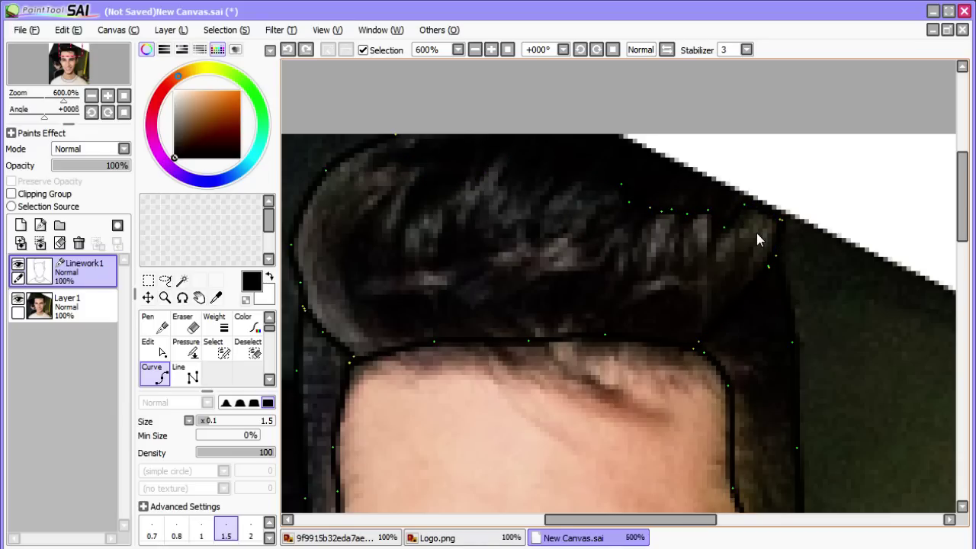
key("ctrl+z")
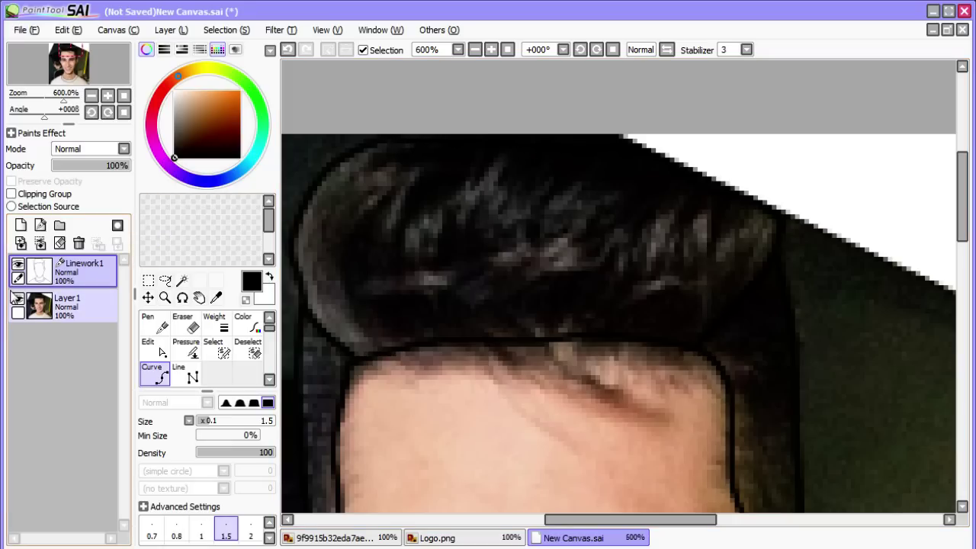
- Hide the photo layer and examine the hair, face and neck linework on its own
left_click(31, 307)
left_click(18, 300)
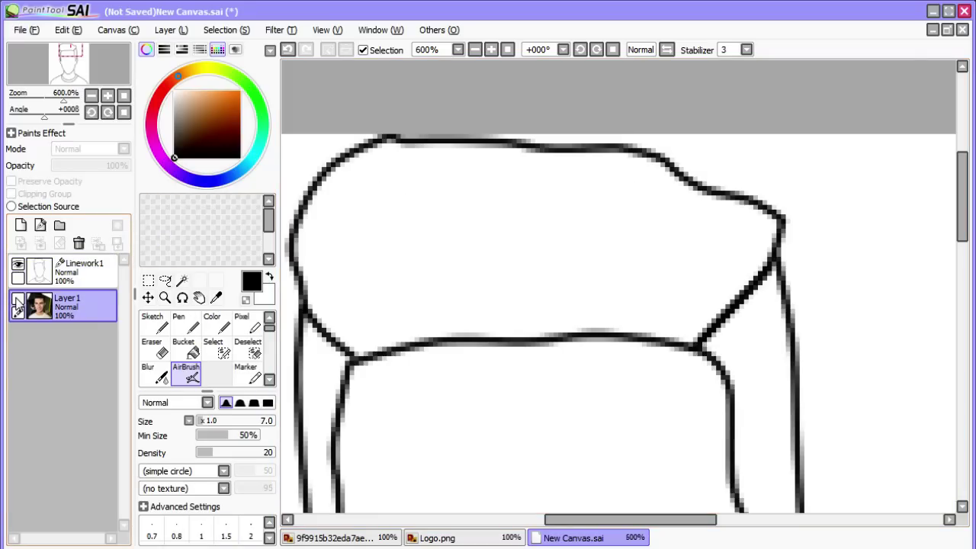
scroll(633, 274, "down", 5)
scroll(602, 313, "up", 1)
scroll(603, 313, "down", 2)
scroll(603, 313, "up", 3)
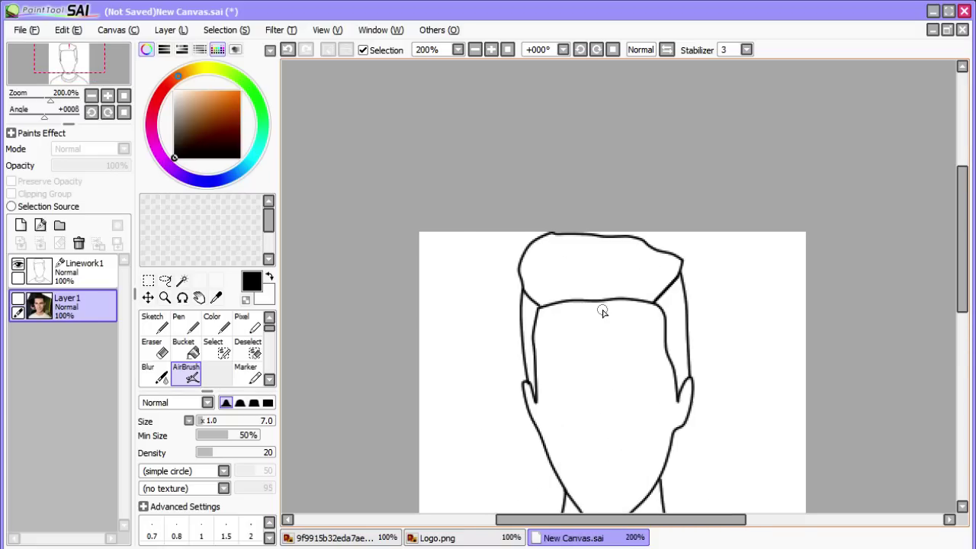
scroll(651, 321, "up", 1)
left_click_drag(961, 262, 961, 355)
scroll(637, 353, "up", 2)
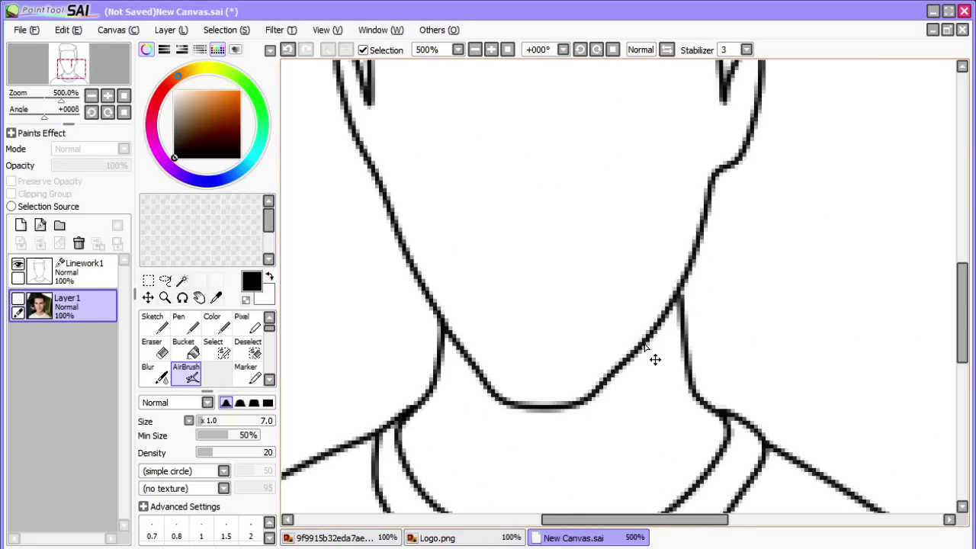
- Make the Linework1 layer active and smooth the curve of the right side of the jawline
left_click(112, 283)
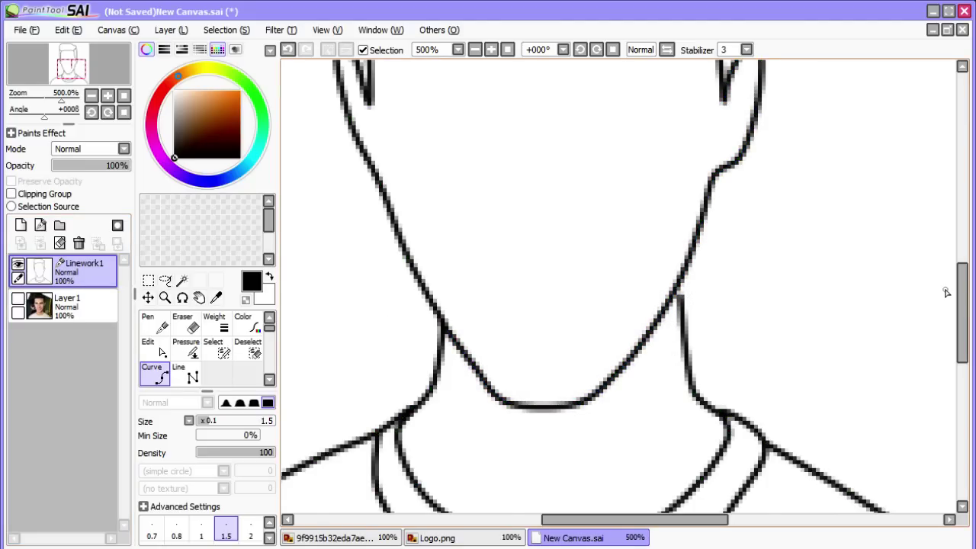
left_click_drag(963, 305, 962, 238)
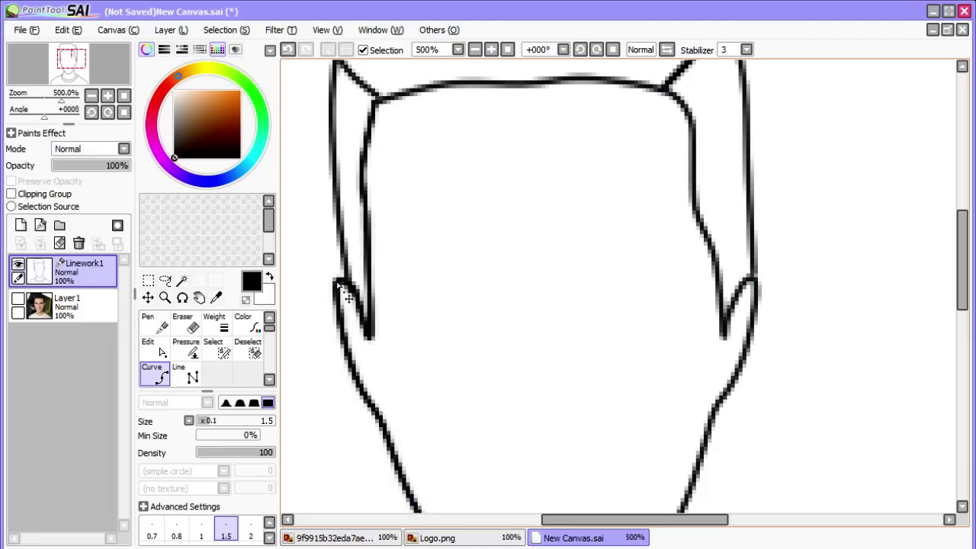
- Show the photo layer again and trace a short shirt fold right of the collar, running down to the canvas's lower edge
left_click(17, 299)
scroll(665, 300, "up", 3)
scroll(665, 299, "down", 4)
left_click_drag(961, 257, 935, 345)
scroll(751, 319, "down", 2)
scroll(751, 319, "up", 4)
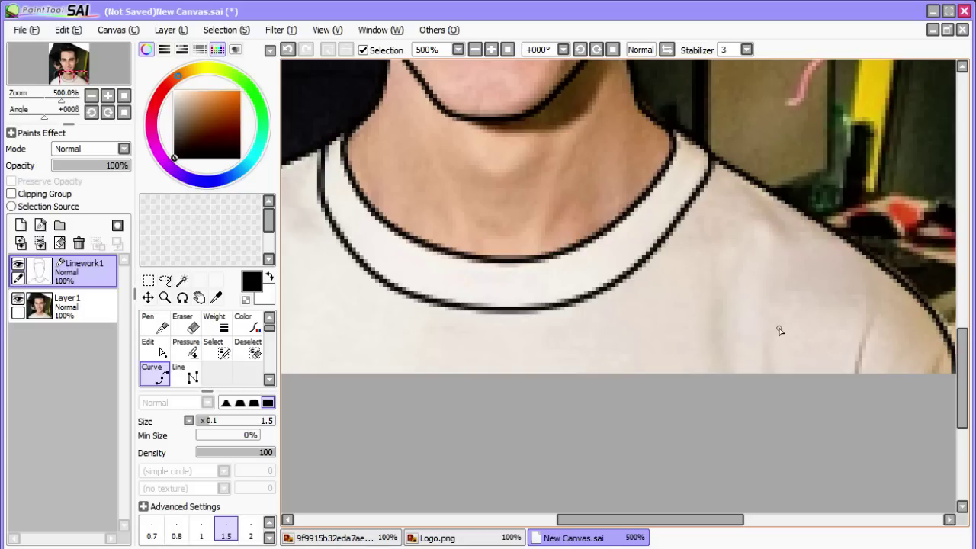
mouse_move(772, 305)
left_mouse_down()
mouse_move(755, 355)
mouse_move(765, 371)
left_mouse_up()
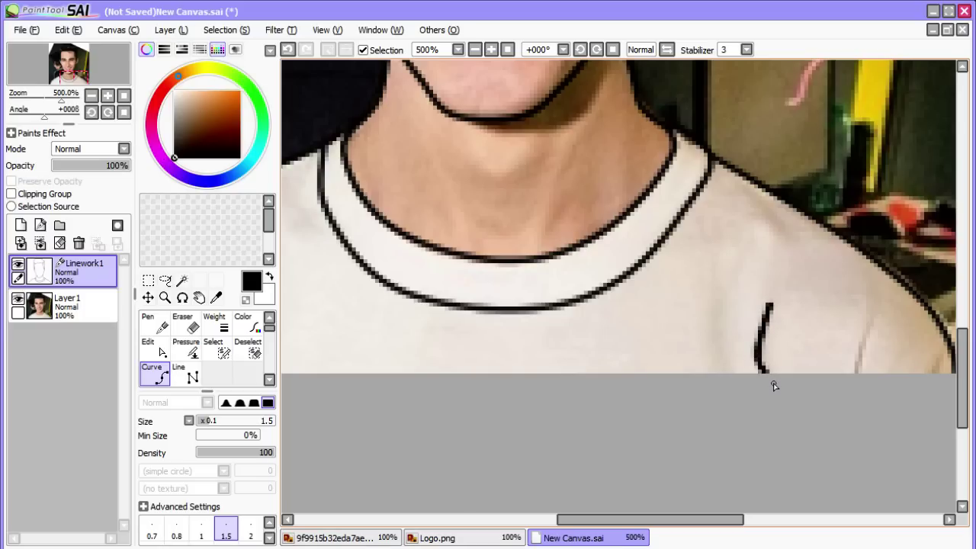
double_click(764, 391)
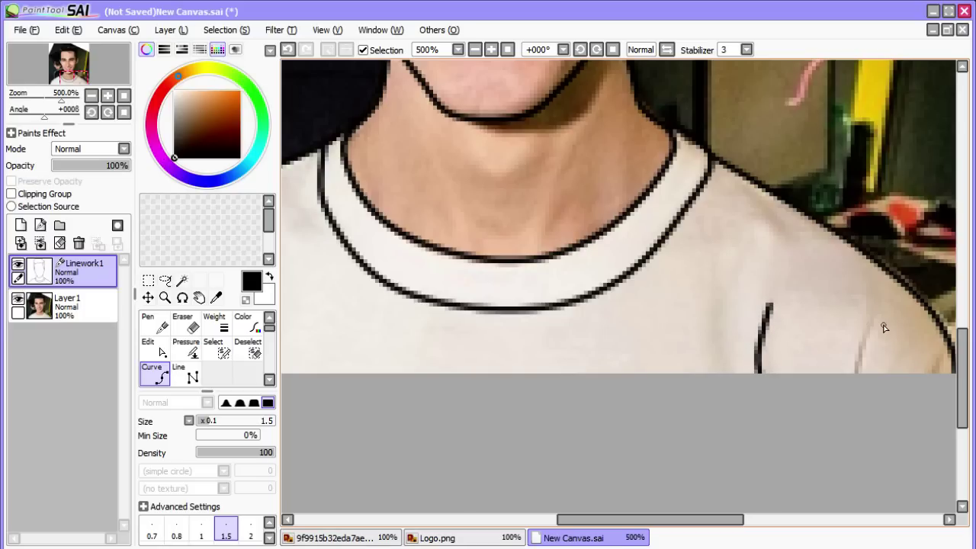
- Trace two short folds on the right sleeve near the lower edge and a curved fold just beneath the right shoulder line
double_click(865, 385)
left_click(939, 354)
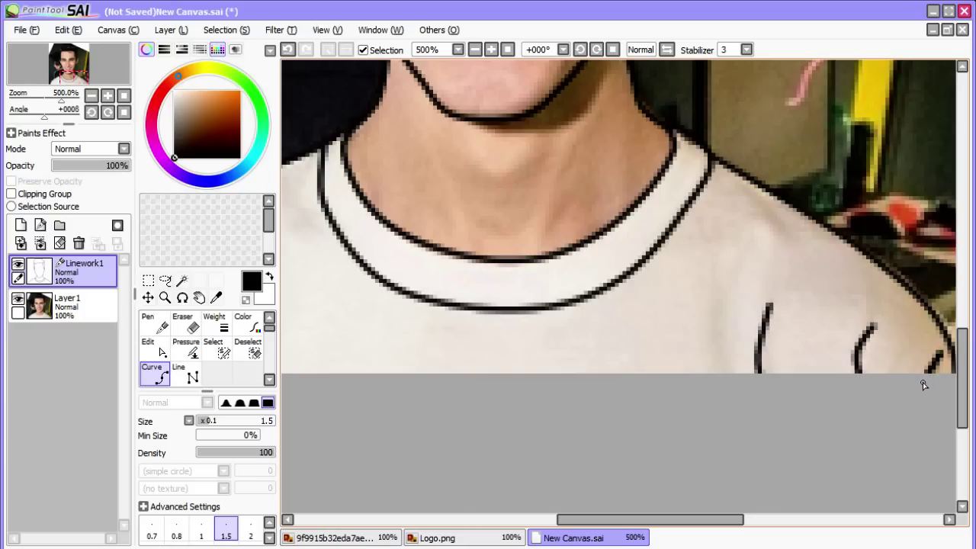
left_click(775, 220)
double_click(779, 248)
- Trace three folds along the lower edge of the left chest and sleeve, plus a curved fold beneath the left shoulder line
left_click_drag(665, 521, 582, 507)
left_click(568, 328)
double_click(538, 369)
left_click(496, 332)
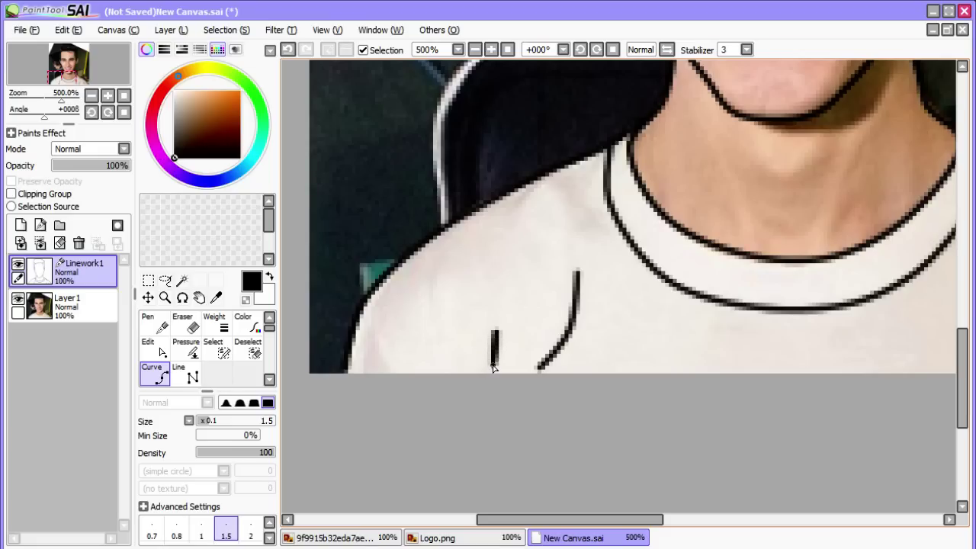
left_click(387, 358)
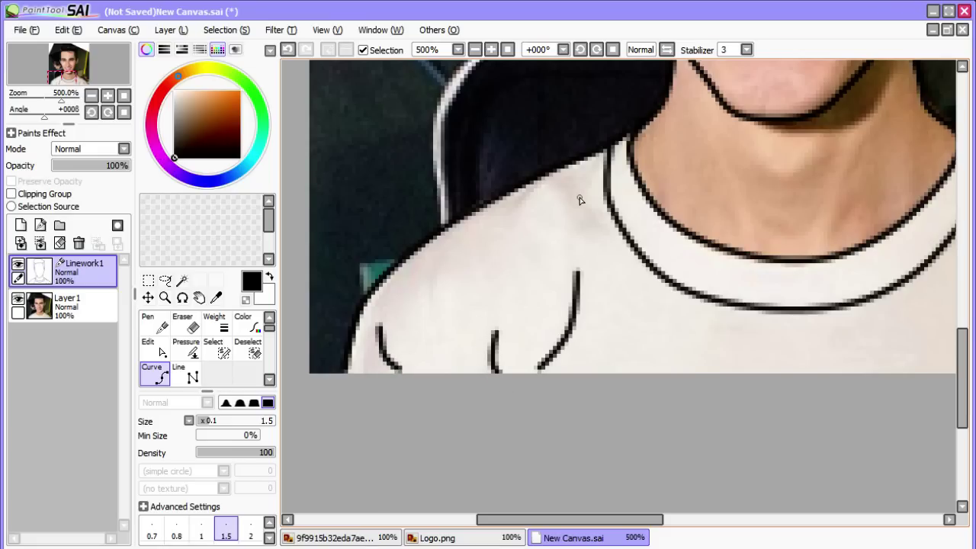
left_click(559, 188)
left_click(526, 209)
double_click(512, 248)
- Trace a longer curved fold on the right chest, between the collar and the first right-hand fold, down to the lower edge
left_click_drag(538, 522, 609, 522)
left_click(778, 254)
left_click(748, 284)
double_click(752, 374)
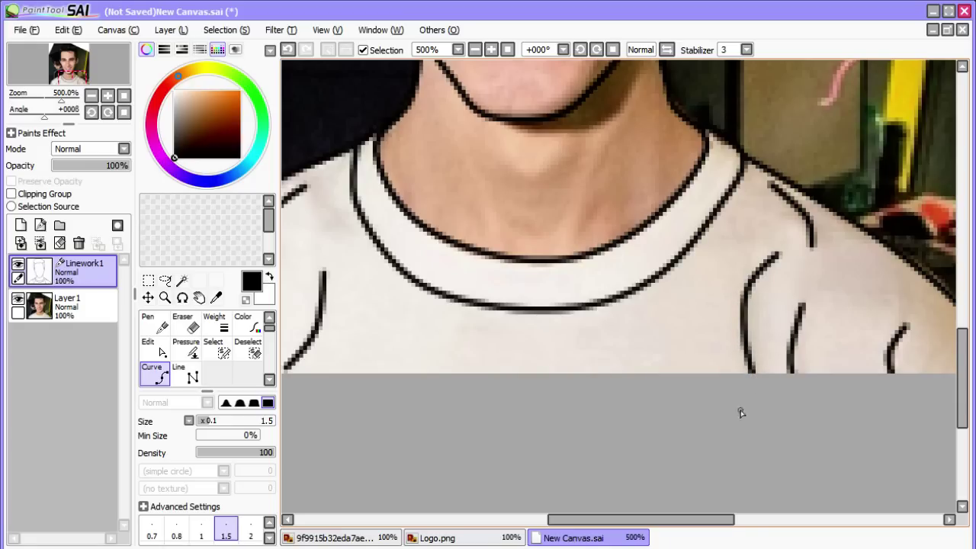
- Hide the photo layer and check the finished collar and shirt fold linework
mouse_move(645, 524)
left_mouse_down()
mouse_move(713, 528)
mouse_move(547, 525)
mouse_move(635, 526)
left_mouse_up()
left_click_drag(967, 395, 973, 231)
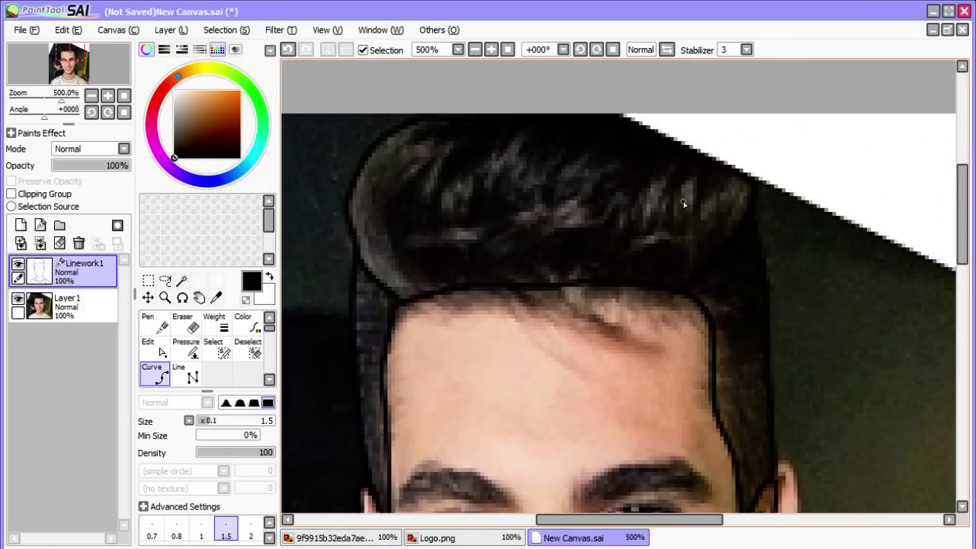
left_click_drag(962, 221, 966, 370)
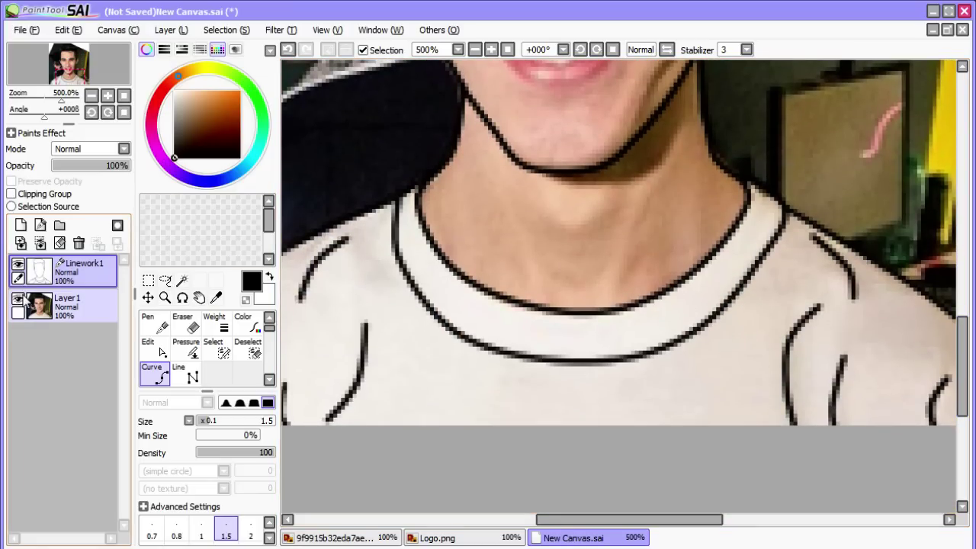
left_click(22, 299)
left_click_drag(588, 521, 560, 522)
scroll(713, 374, "up", 1)
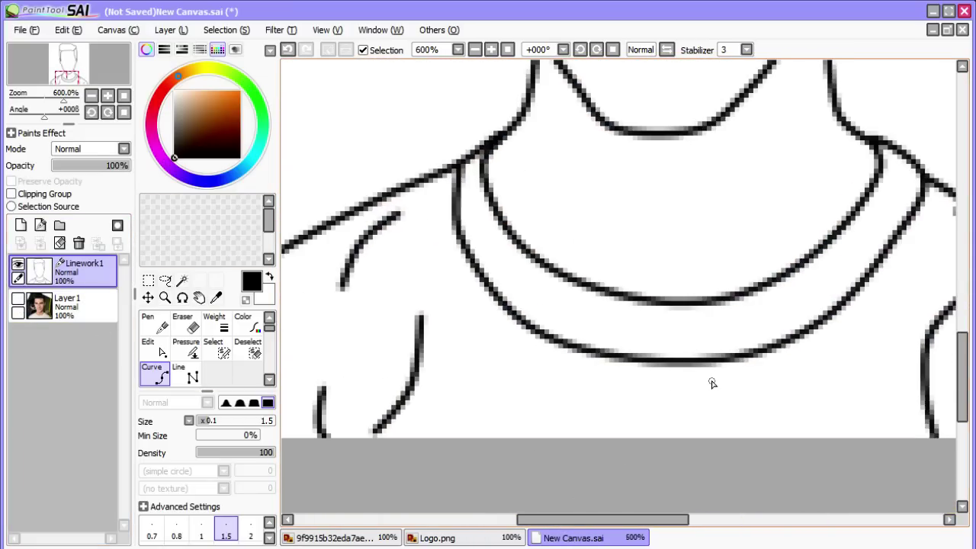
scroll(711, 383, "down", 4)
scroll(711, 382, "up", 1)
scroll(959, 318, "up", 3)
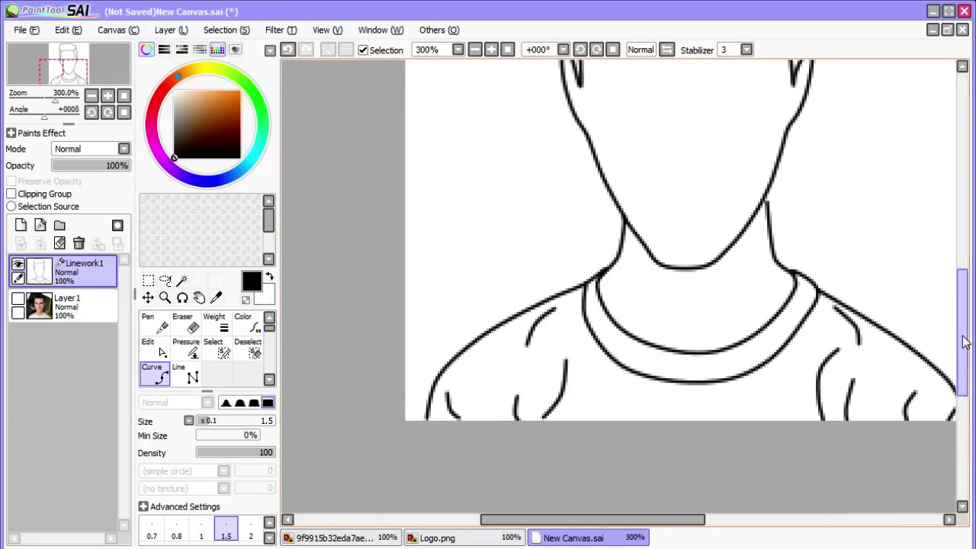
- Add a new normal layer above Linework1, keeping Linework1 as the active layer
left_click(21, 225)
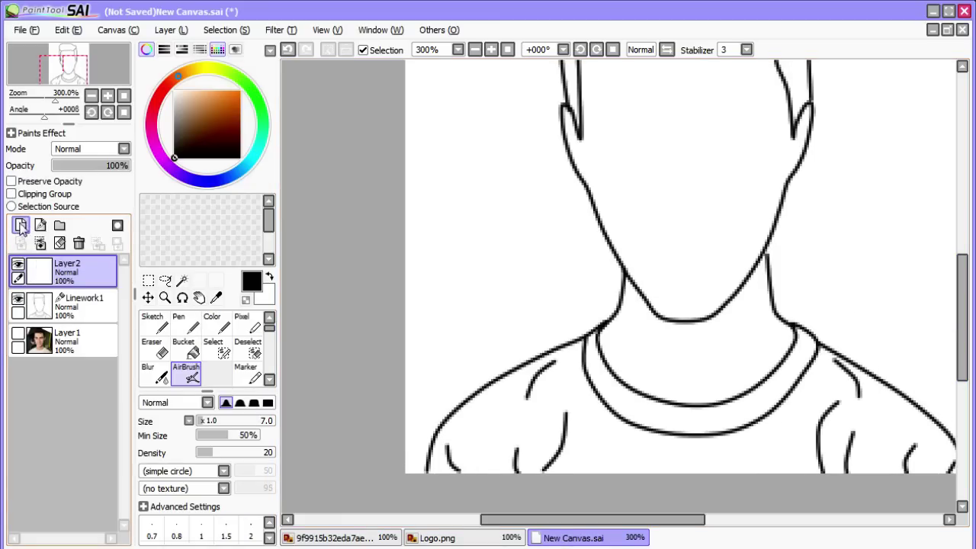
left_click(45, 298)
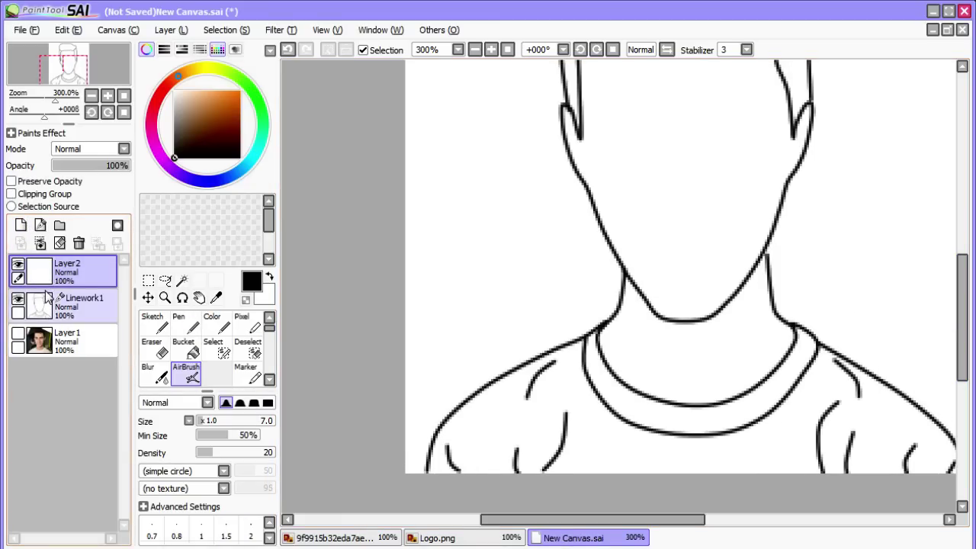
- Move the upper end of the right neck line so that it meets the jawline
left_click_drag(537, 519, 581, 517)
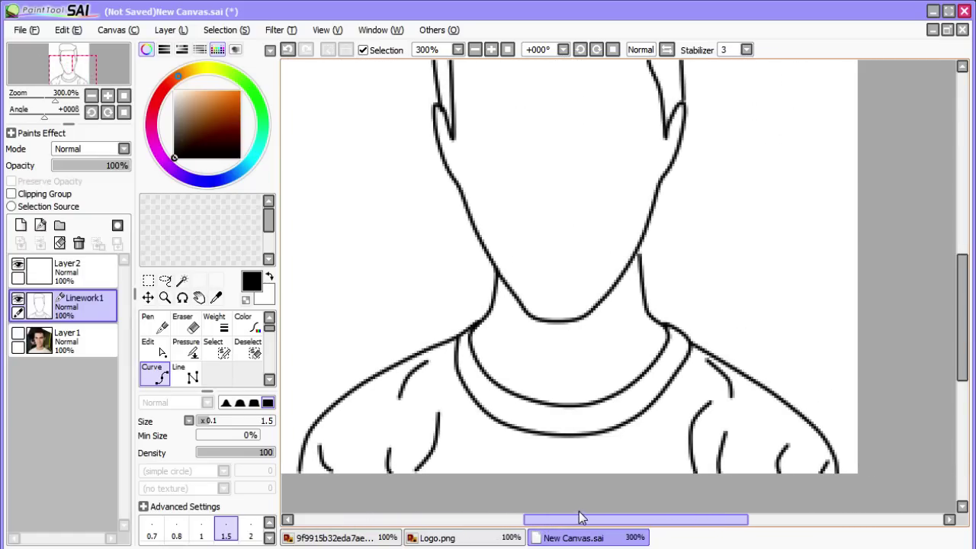
scroll(548, 454, "up", 2)
scroll(548, 453, "down", 2)
scroll(548, 451, "up", 1)
scroll(647, 311, "down", 1)
scroll(646, 311, "up", 5)
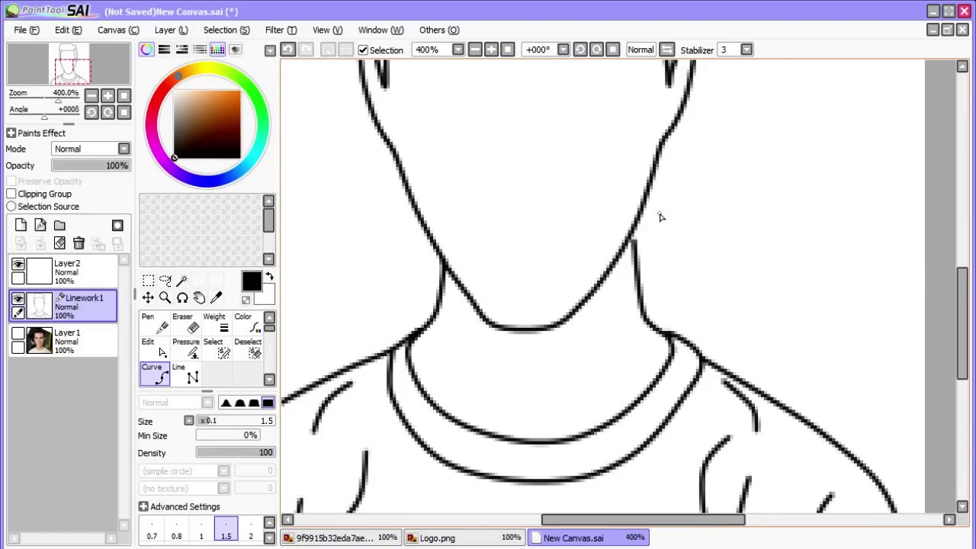
left_click_drag(625, 268, 621, 260)
scroll(625, 311, "up", 1)
scroll(623, 334, "down", 4)
scroll(622, 336, "down", 1)
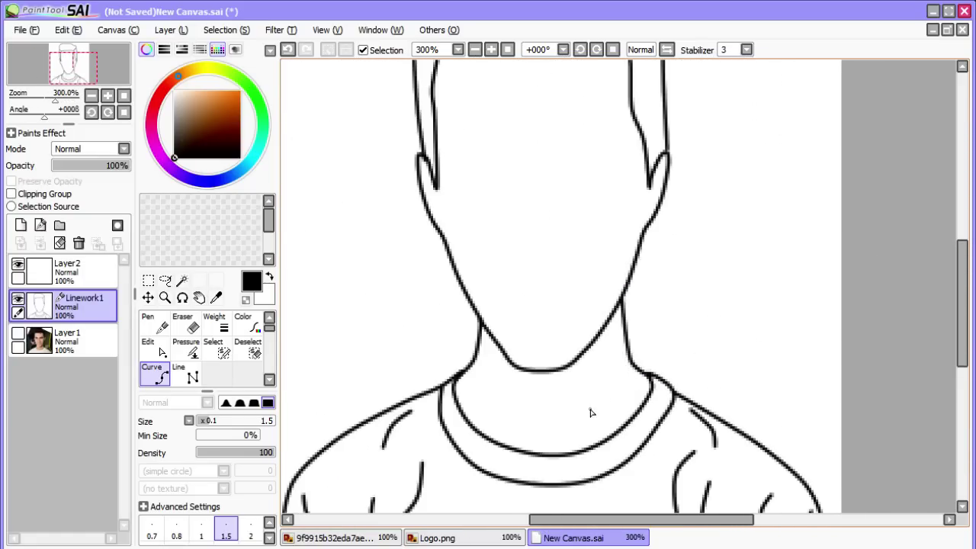
scroll(527, 461, "down", 1)
scroll(544, 468, "up", 3)
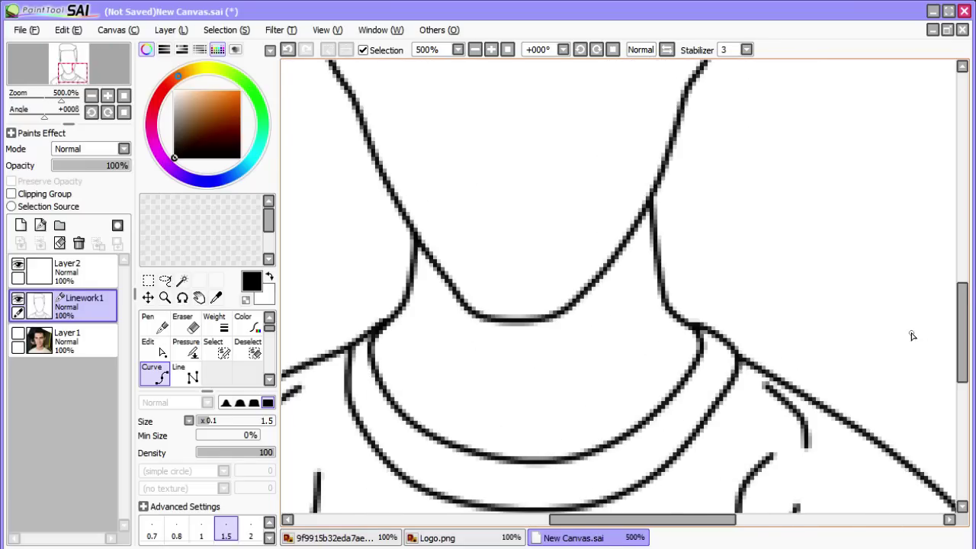
- Select the shirt's body and sleeves on Linework1 with the Magic Wand
mouse_move(964, 333)
left_mouse_down()
mouse_move(964, 366)
mouse_move(964, 352)
left_mouse_up()
left_click_drag(616, 521, 594, 520)
scroll(617, 424, "down", 2)
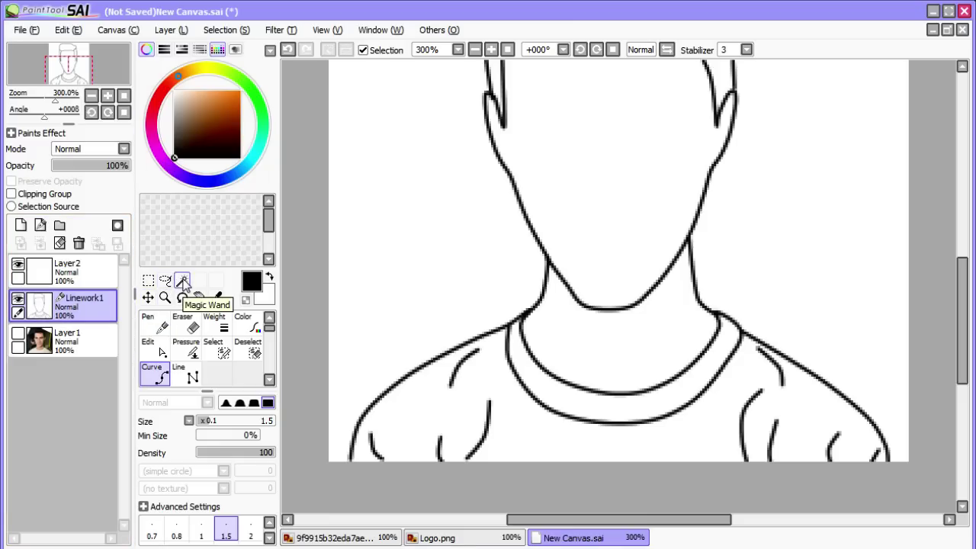
left_click(183, 280)
left_click(517, 429)
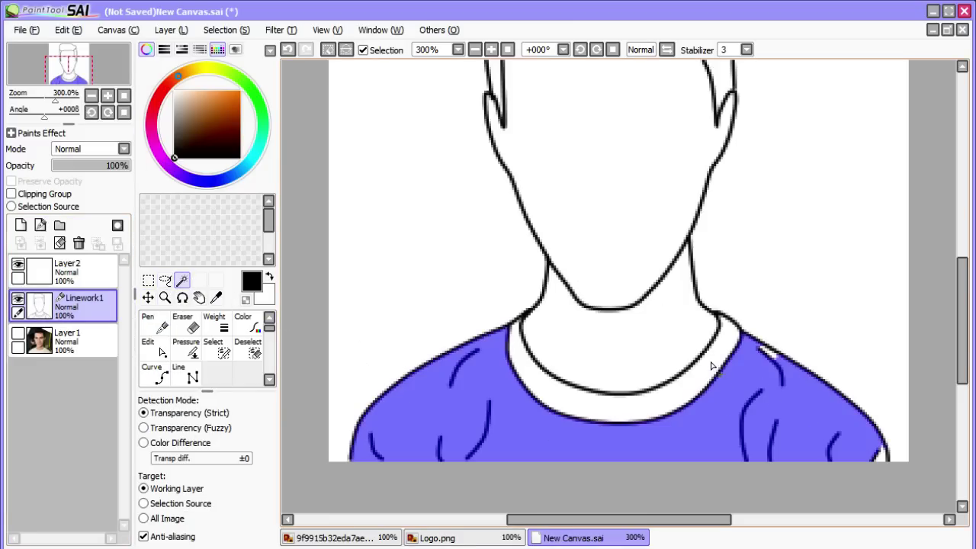
- Add the missed slivers beside the right sleeve fold and beneath the right shoulder line to the shirt selection
scroll(874, 439, "up", 4)
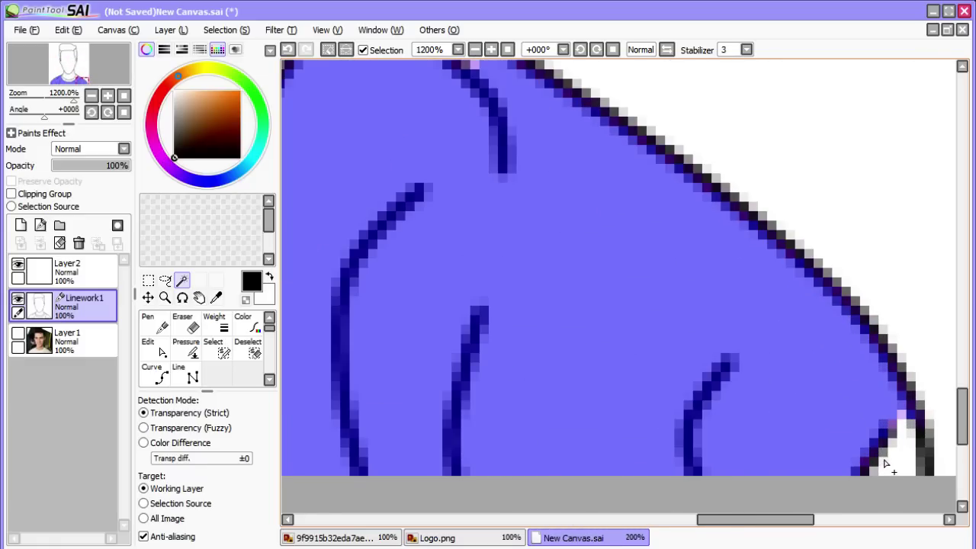
scroll(851, 427, "down", 4)
scroll(515, 145, "up", 4)
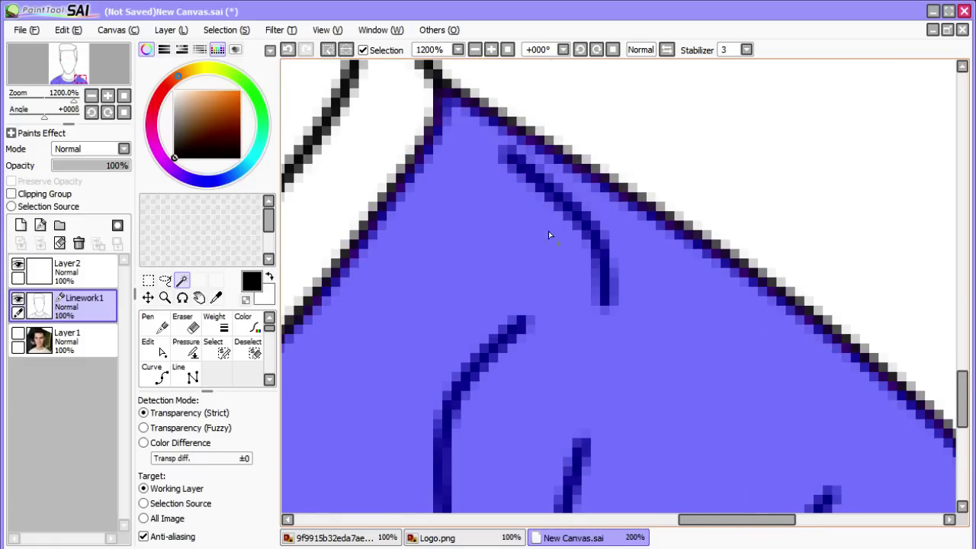
scroll(534, 326, "down", 3)
- Add the collar band, including its small end corners, to the shirt selection
left_click_drag(665, 524, 511, 518)
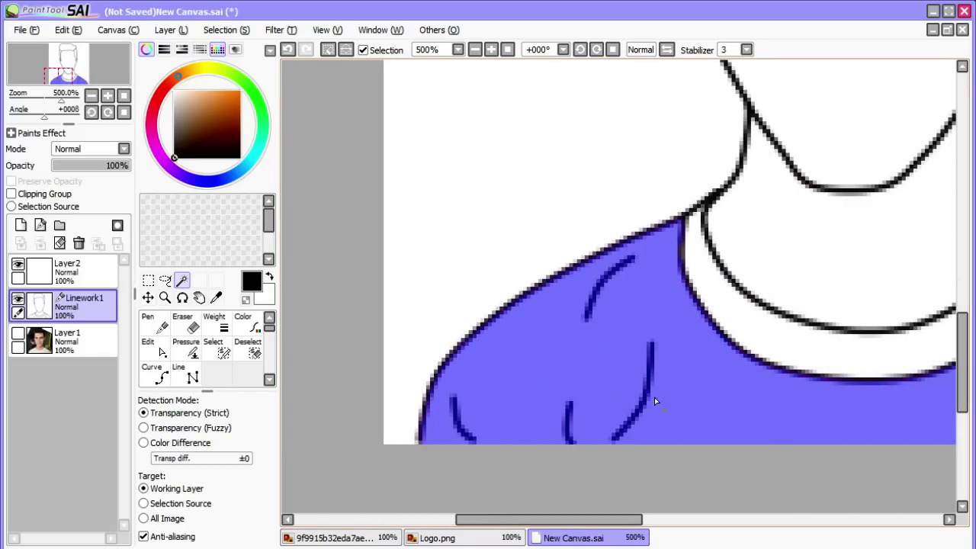
left_click_drag(647, 521, 717, 521)
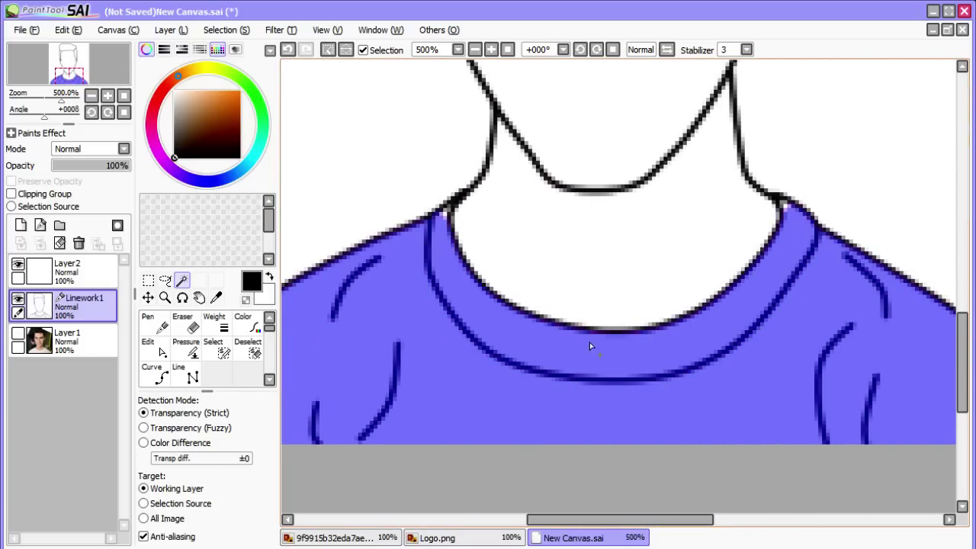
scroll(449, 229, "up", 4)
scroll(539, 331, "down", 4)
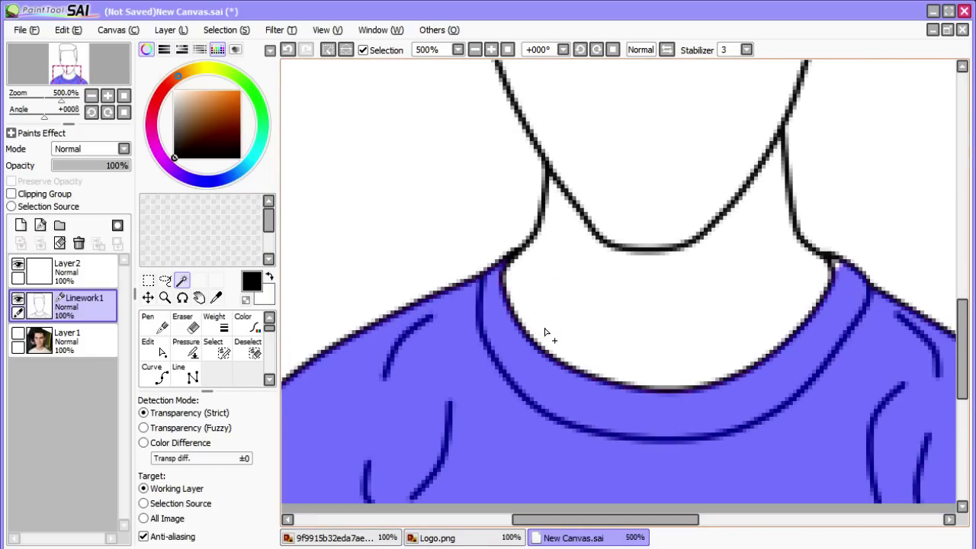
scroll(691, 280, "up", 5)
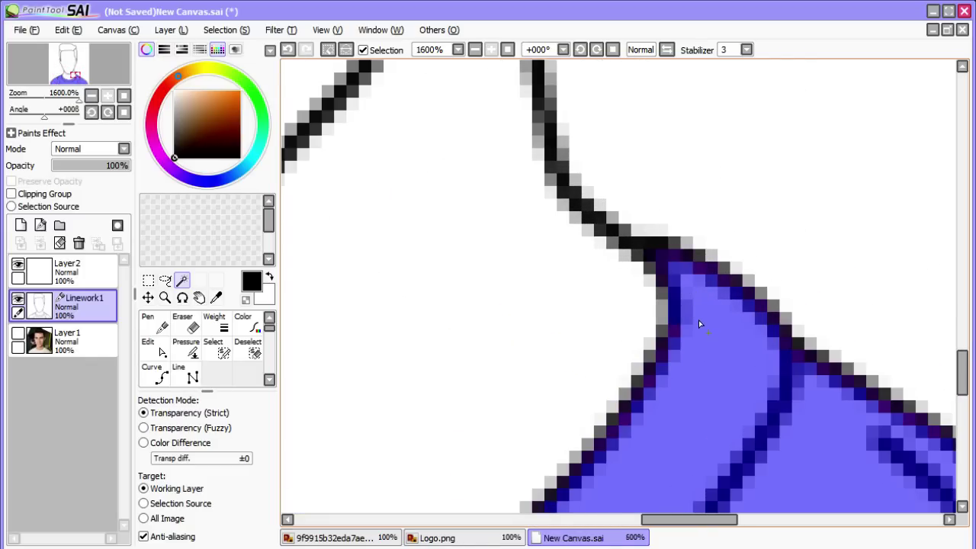
- Fill the shirt selection on Layer2 with light grey using the Bucket, and move Layer2 below Linework1
scroll(700, 322, "down", 7)
left_click_drag(655, 521, 625, 523)
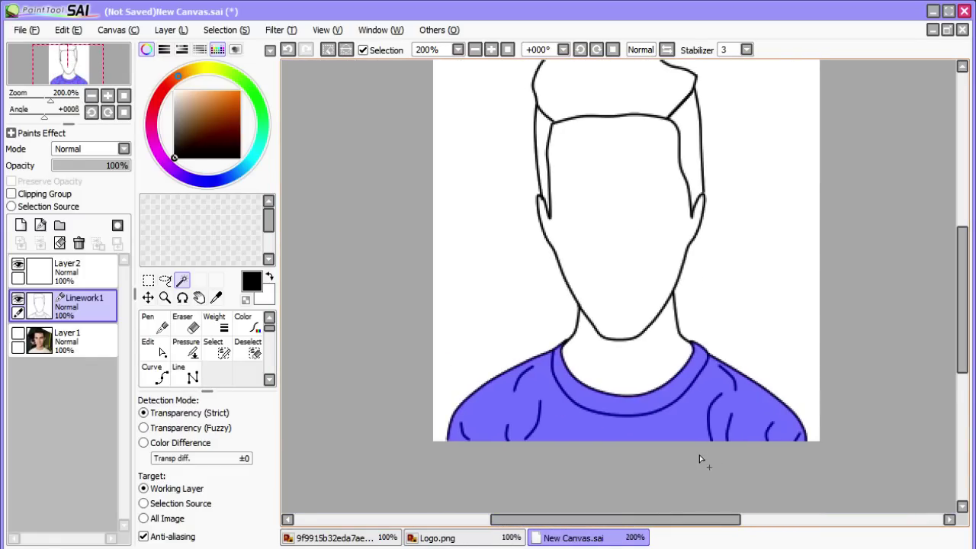
scroll(700, 440, "up", 1)
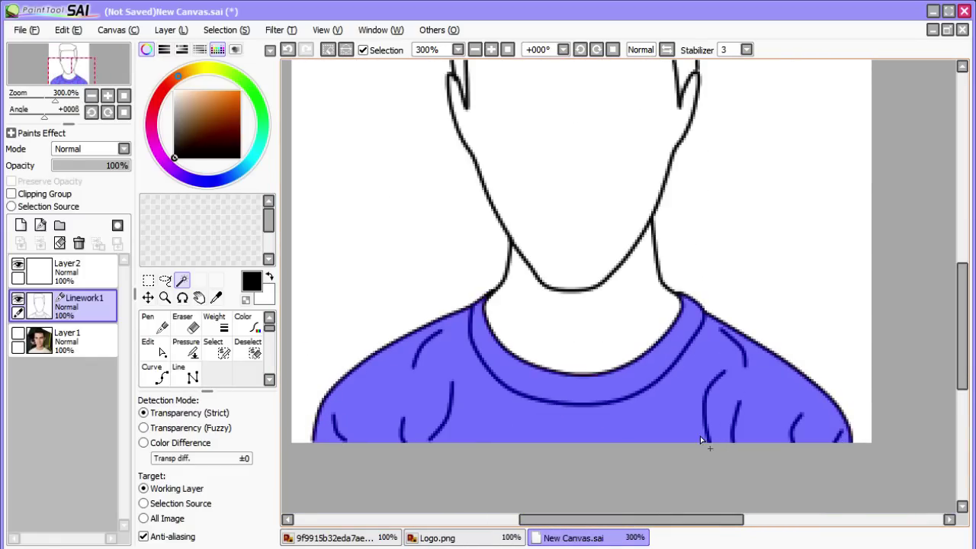
left_click(45, 275)
left_click(193, 351)
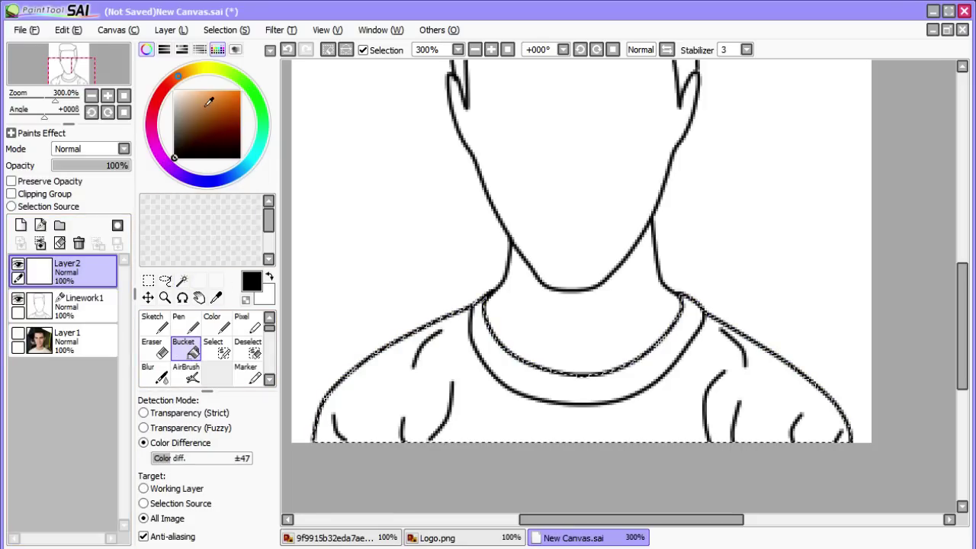
left_click(183, 99)
left_click_drag(180, 99, 176, 95)
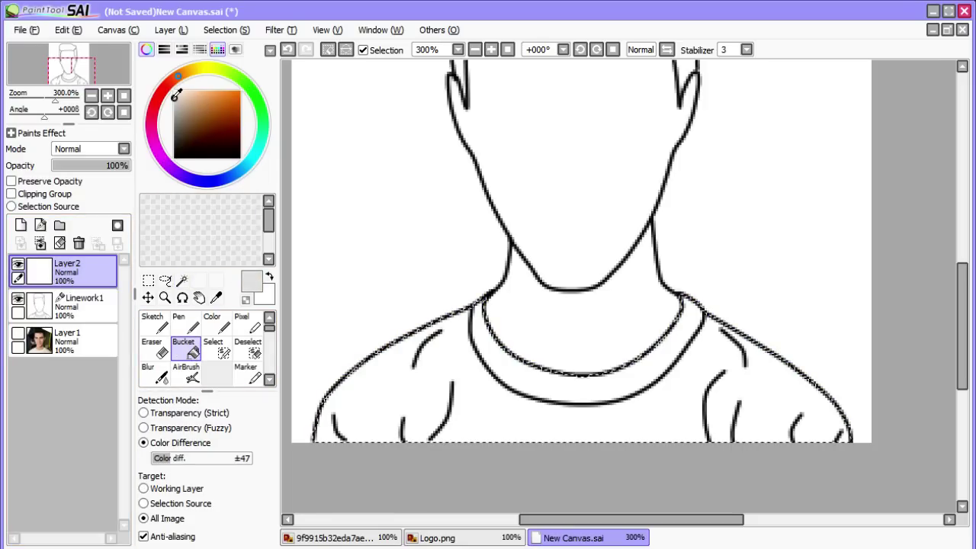
left_click(514, 425)
left_click(575, 389)
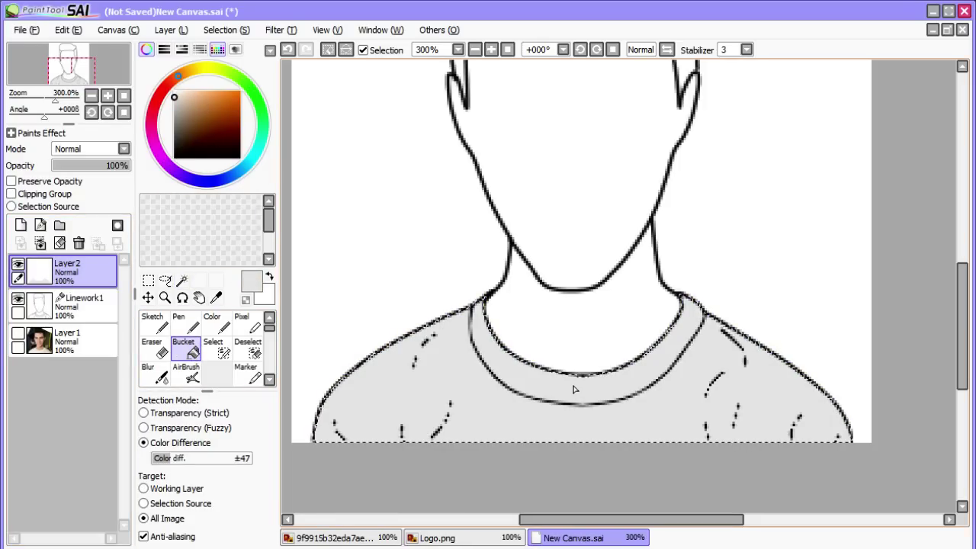
left_click_drag(67, 273, 64, 325)
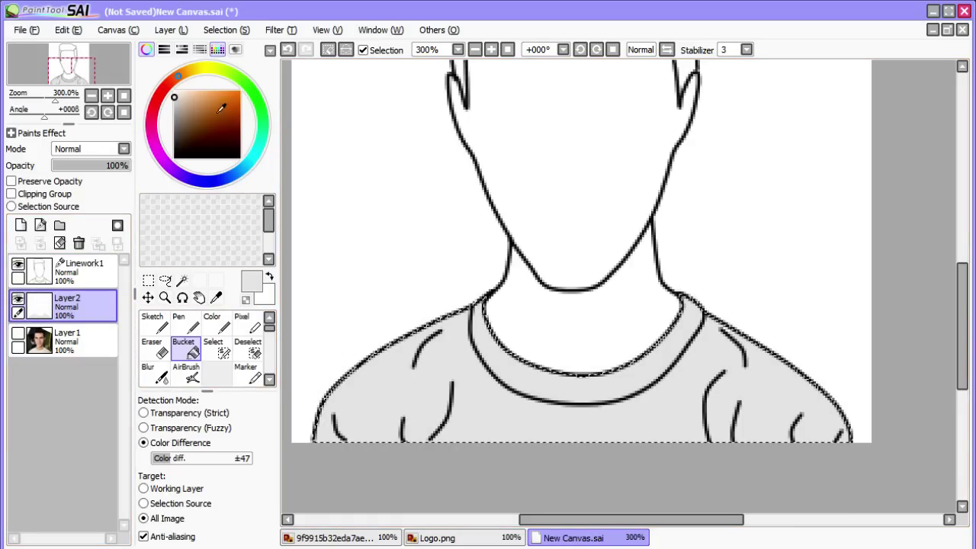
- Try refilling the shirt selection with white on Layer2
left_click(174, 91)
left_click(544, 413)
left_click(536, 394)
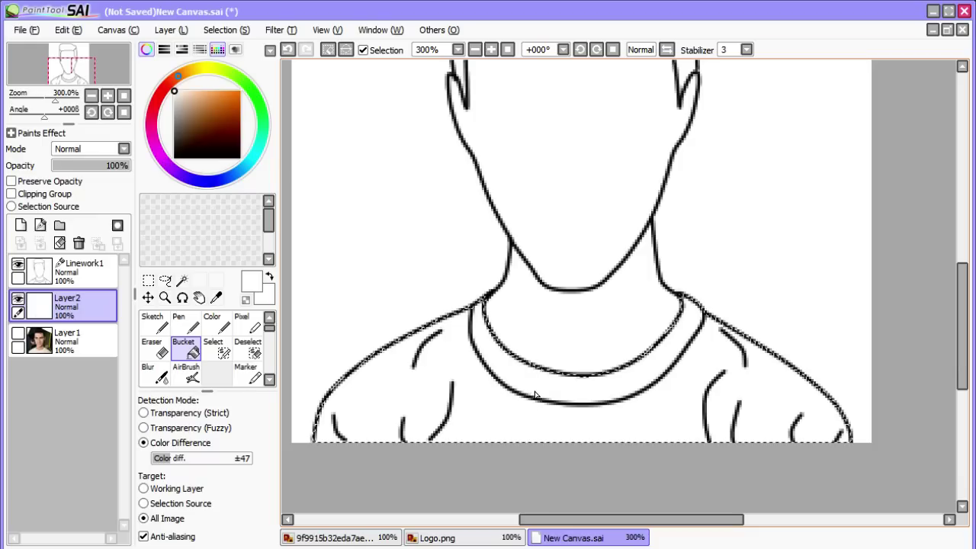
- Refill the shirt and collar on Layer2 with a slightly darker light grey
left_click(175, 95)
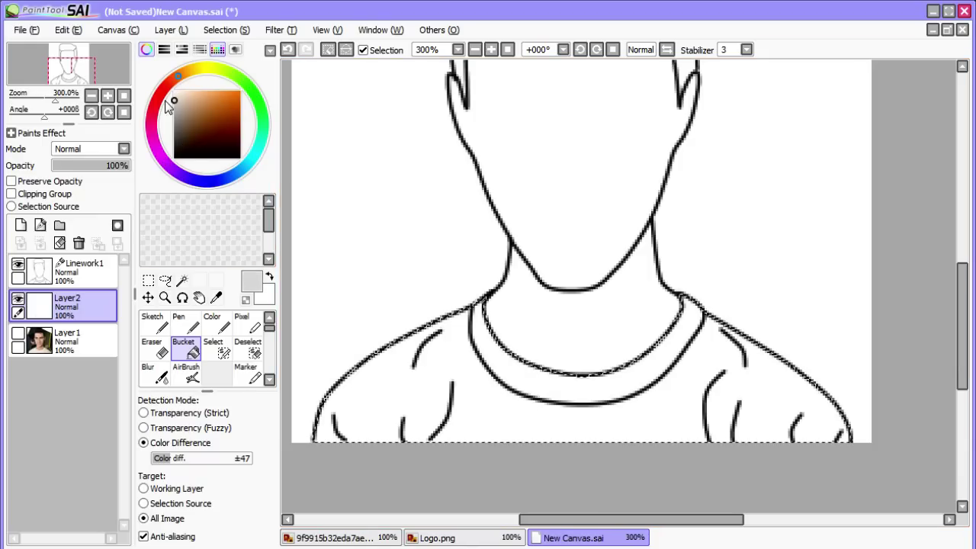
left_click(549, 421)
left_click(556, 376)
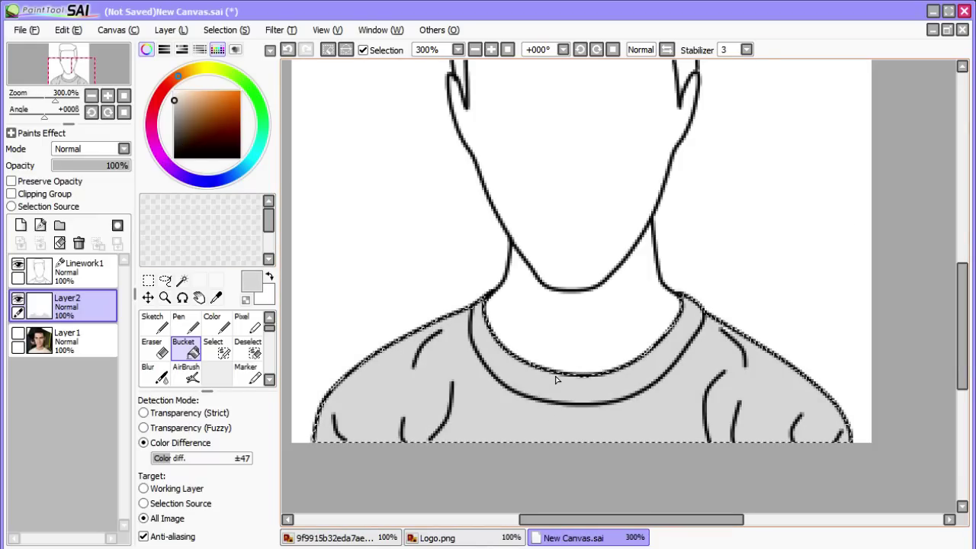
- Examine the grey shirt fill up close along the collar and shoulder lines for unfilled gaps
scroll(730, 320, "up", 5)
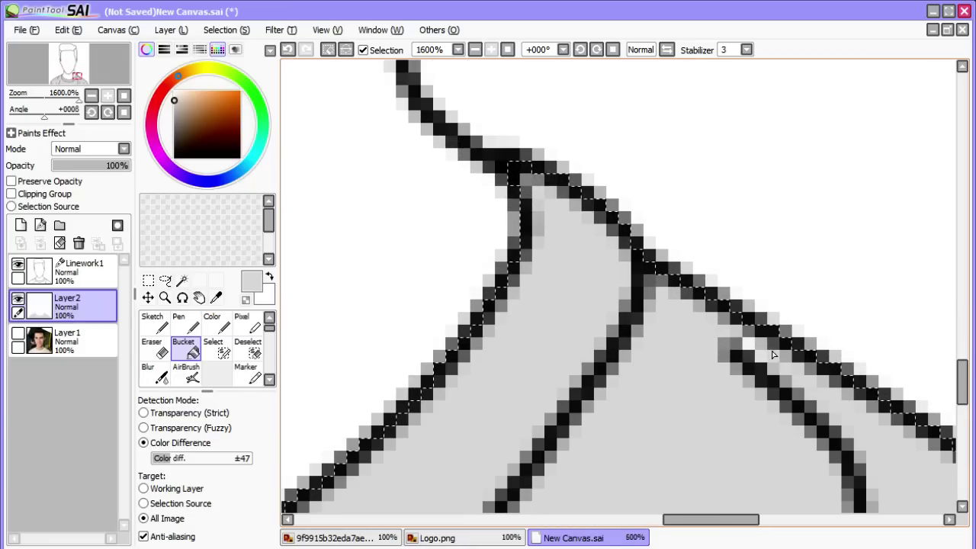
scroll(774, 353, "down", 7)
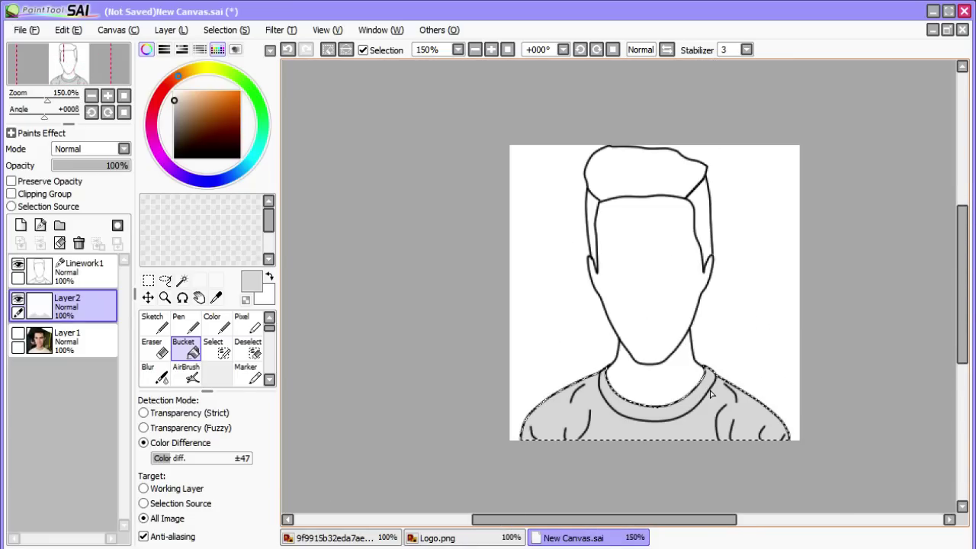
scroll(711, 393, "up", 5)
scroll(519, 447, "down", 7)
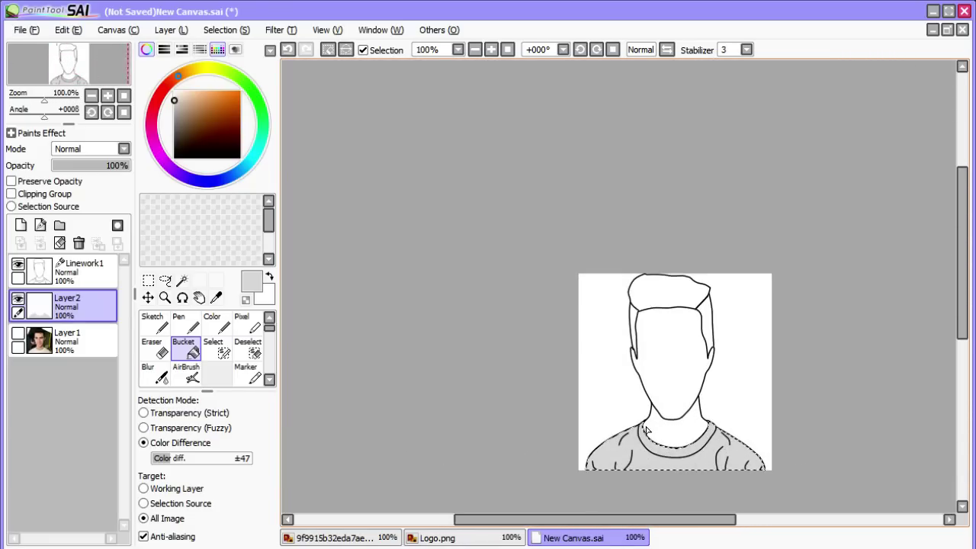
scroll(646, 432, "up", 4)
scroll(646, 435, "down", 1)
left_click_drag(963, 312, 964, 333)
left_click_drag(657, 521, 700, 523)
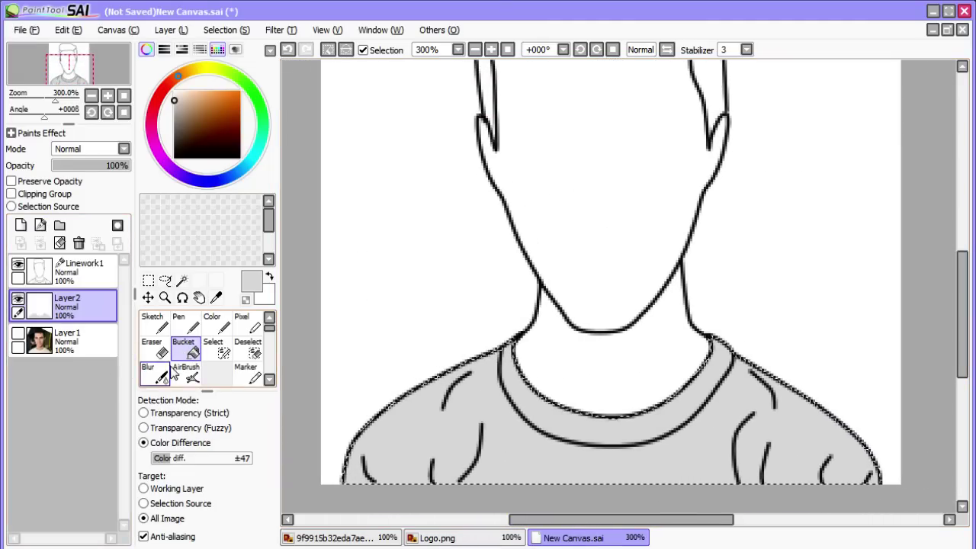
- Airbrush soft, slightly darker grey shadows beside the left sleeve's folds and shoulder edge, with density 16 and brush size 5
left_click(181, 375)
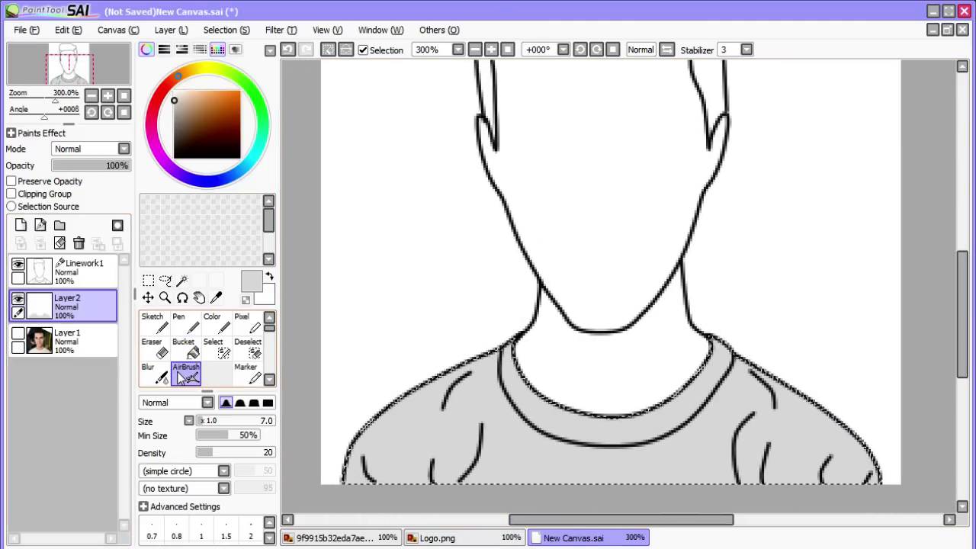
left_click(176, 104)
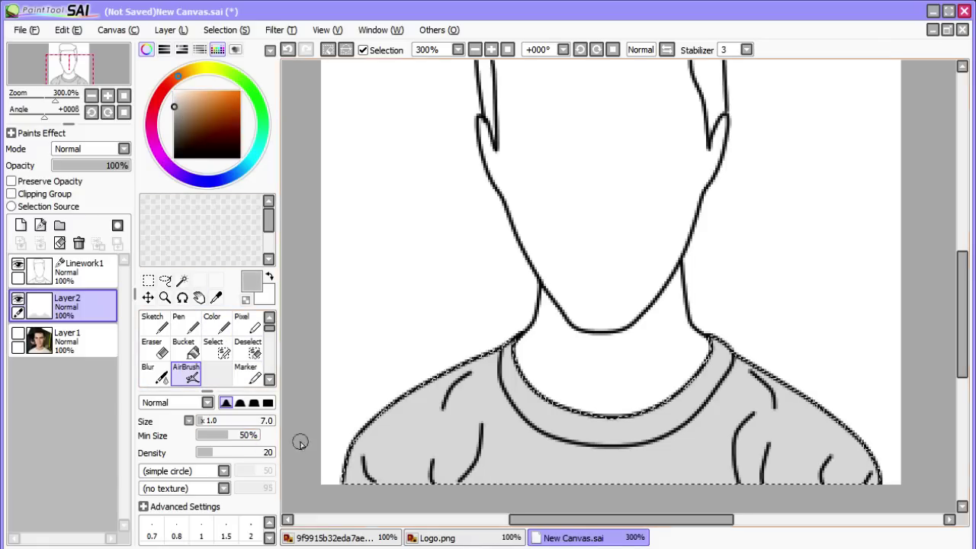
left_click_drag(212, 456, 207, 455)
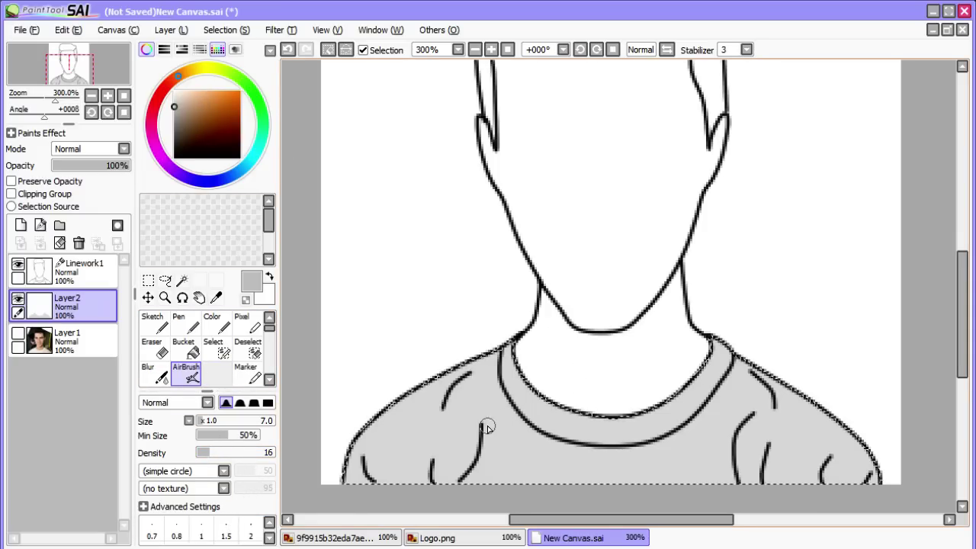
scroll(488, 429, "up", 3)
scroll(483, 432, "down", 1)
scroll(954, 331, "down", 3)
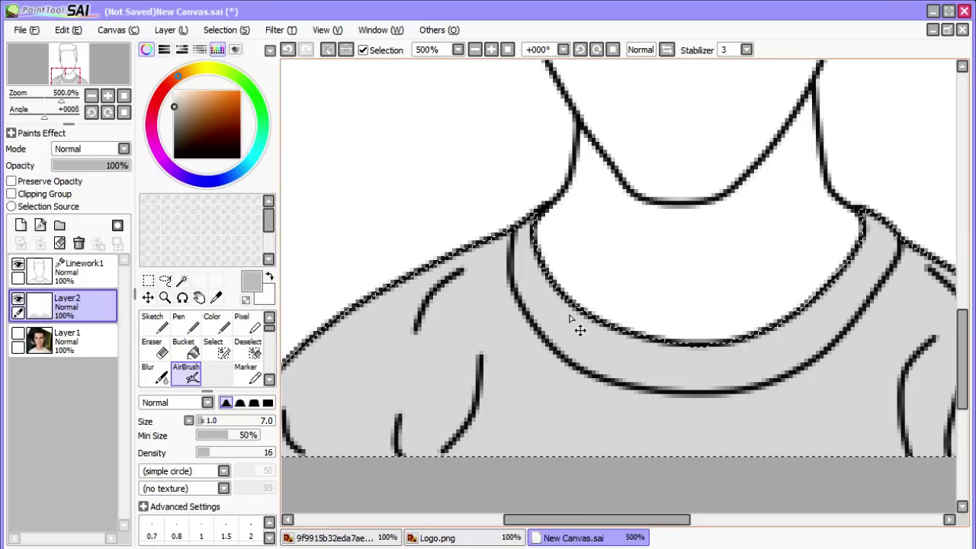
left_click_drag(575, 307, 592, 291)
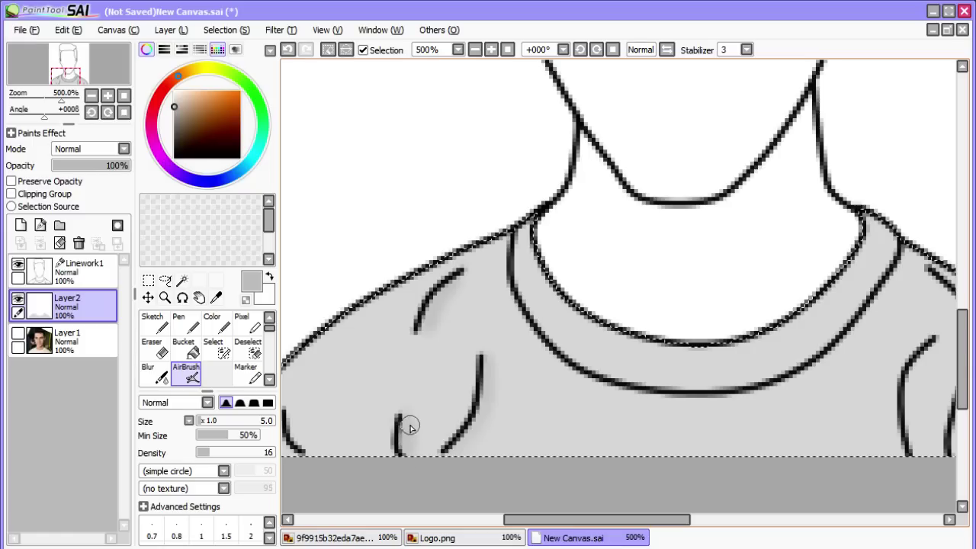
left_click_drag(630, 521, 592, 525)
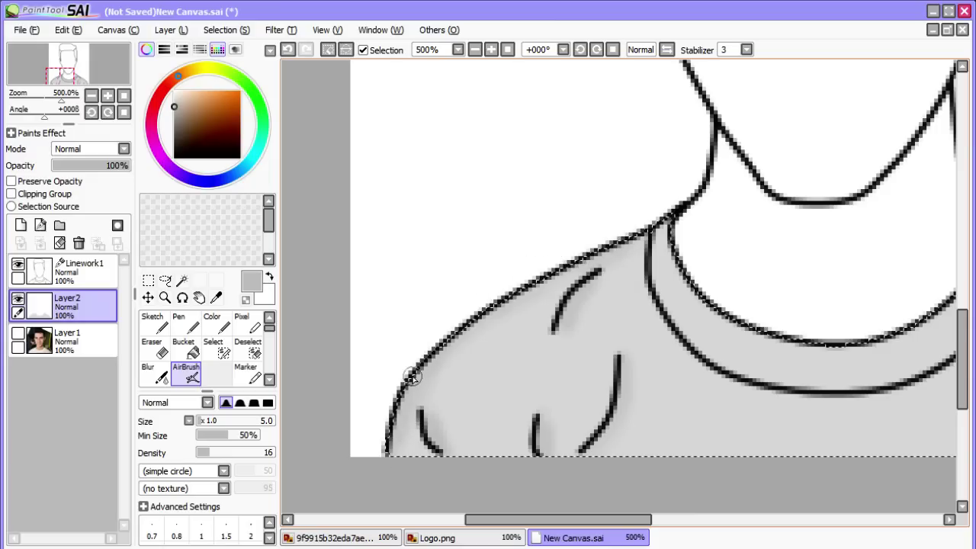
- Airbrush grey shadows along the right sleeve's folds, shoulder edge and beneath the collar's right side, raising the density to 19
left_click_drag(593, 520, 697, 518)
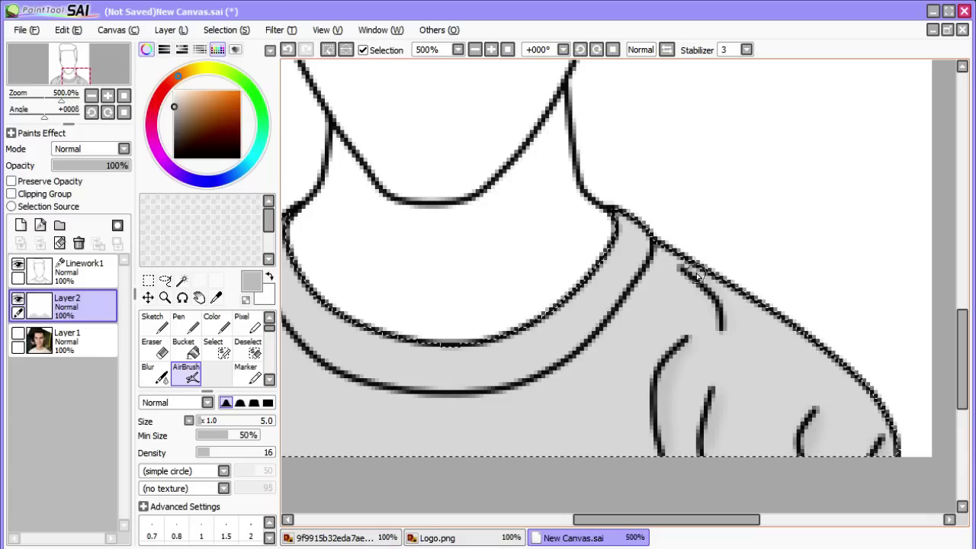
left_click_drag(681, 266, 716, 292)
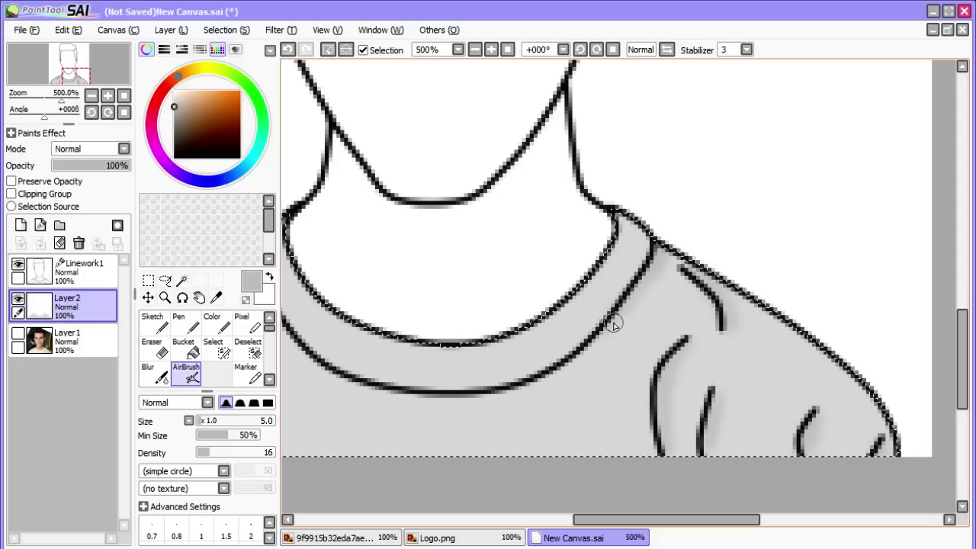
left_click(212, 450)
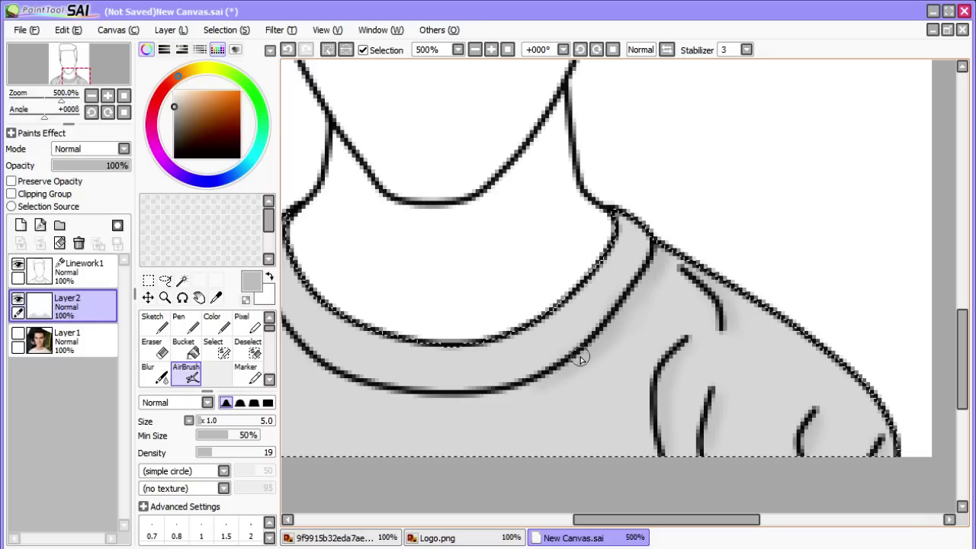
left_click(178, 107)
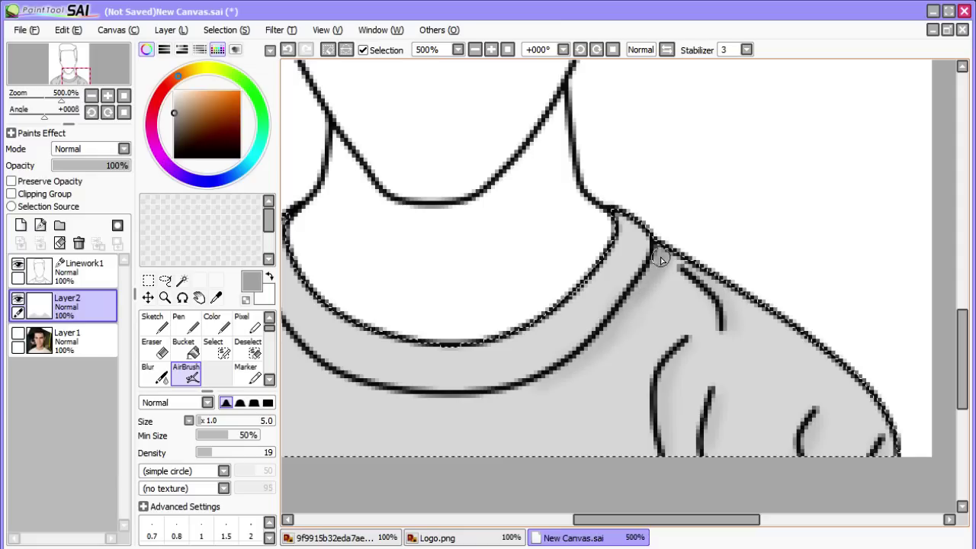
left_click_drag(187, 112, 173, 106)
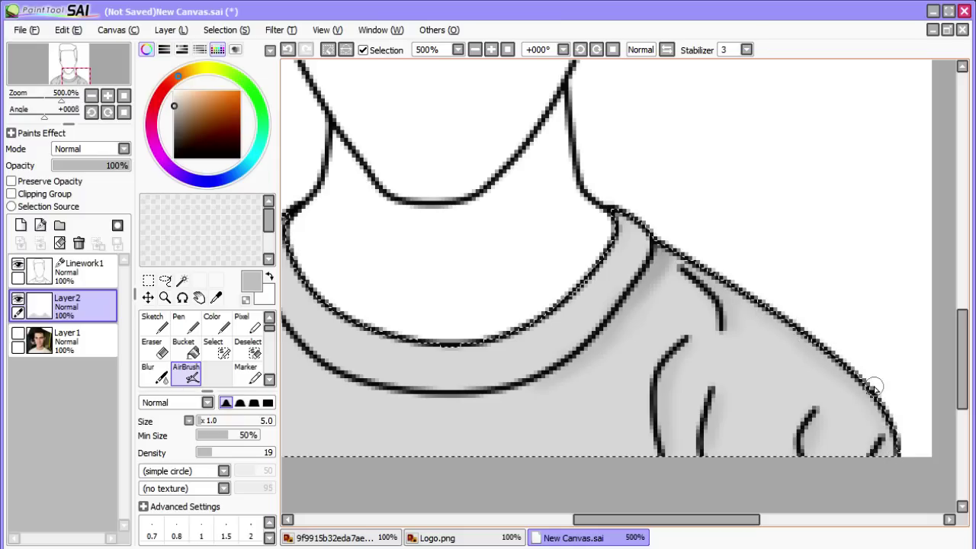
- Airbrush grey shadows on the collar band along its lower seam and both ends, using a darker grey at the right end
left_click_drag(723, 520, 688, 520)
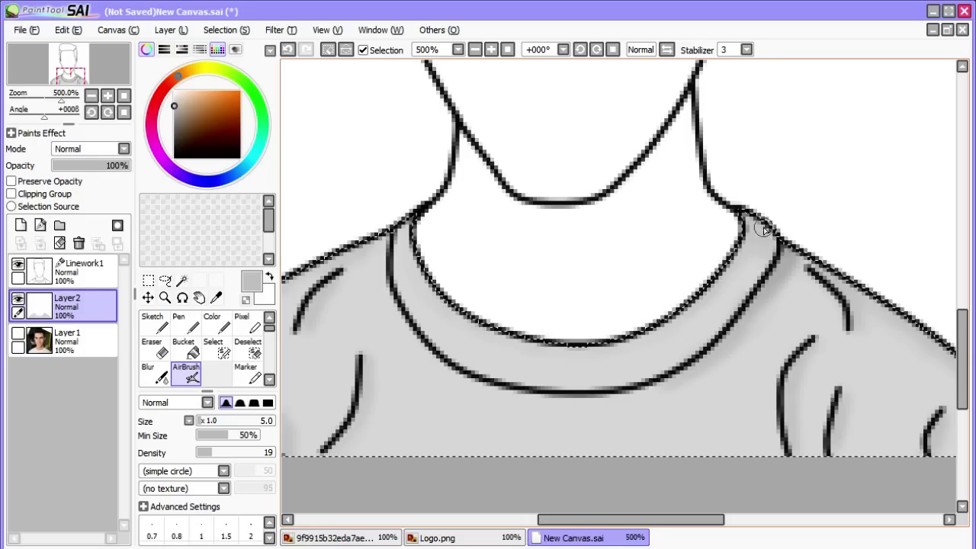
left_click(174, 108)
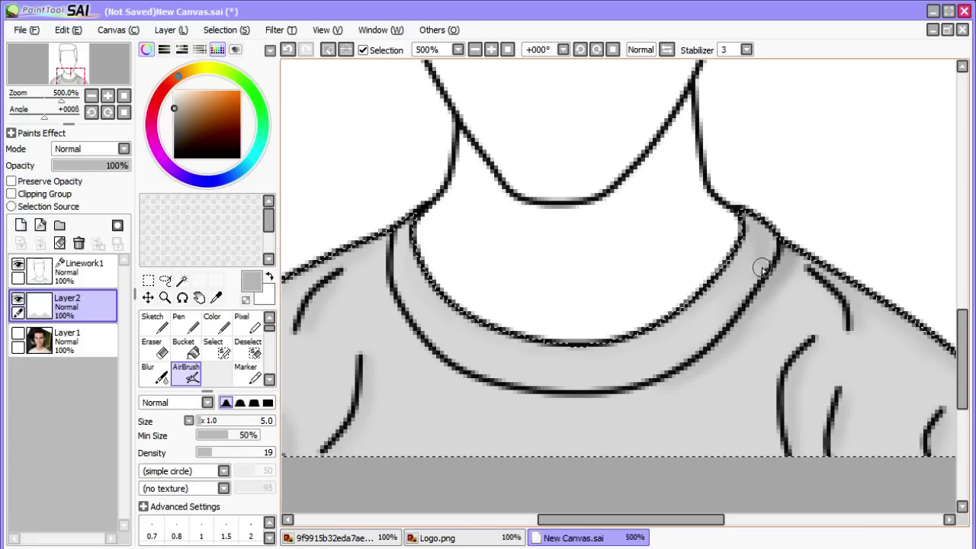
mouse_move(746, 299)
left_mouse_down()
mouse_move(668, 367)
mouse_move(694, 351)
mouse_move(585, 381)
left_mouse_up()
left_click_drag(665, 378, 537, 376)
mouse_move(629, 382)
left_mouse_down()
mouse_move(503, 373)
mouse_move(429, 324)
left_mouse_up()
mouse_move(395, 225)
left_mouse_down()
mouse_move(410, 330)
mouse_move(405, 272)
mouse_move(421, 314)
left_mouse_up()
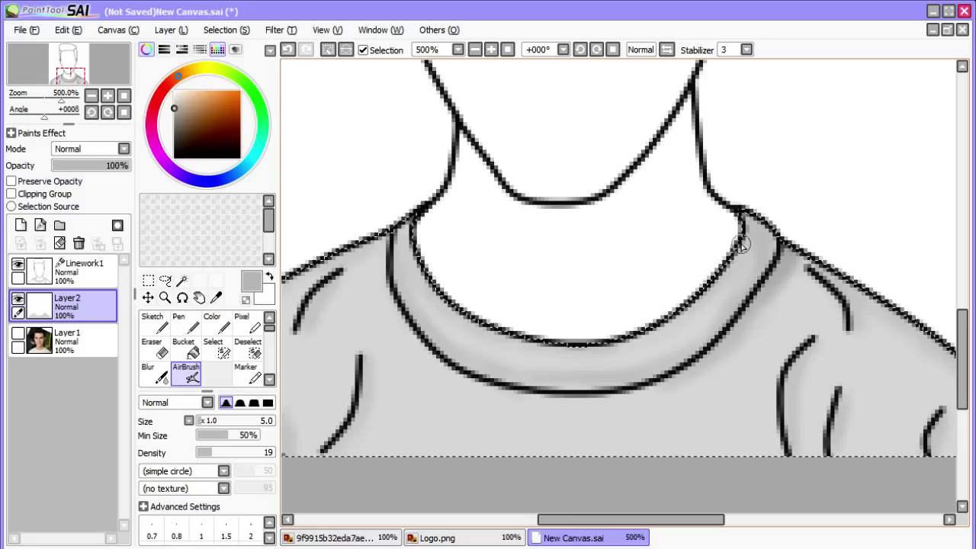
left_click_drag(175, 105, 167, 114)
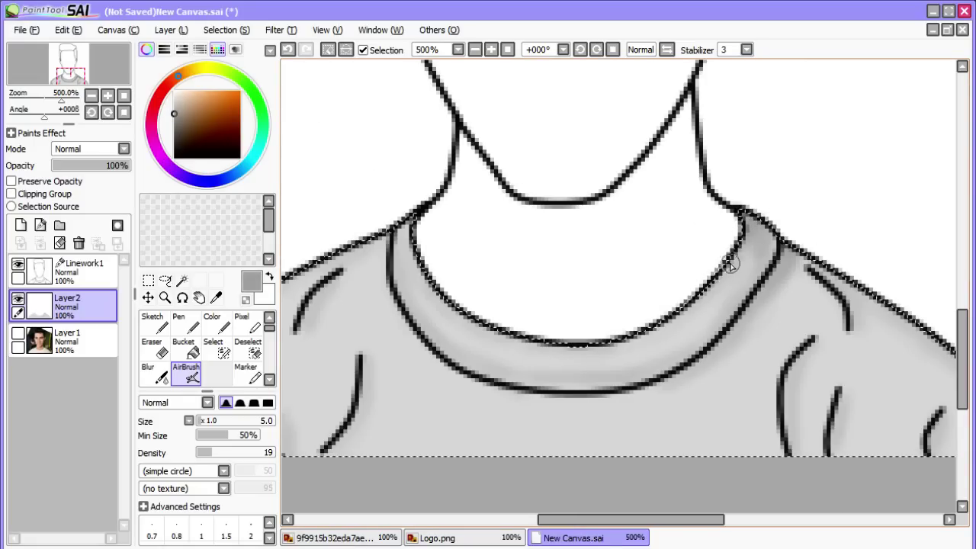
left_click(176, 105)
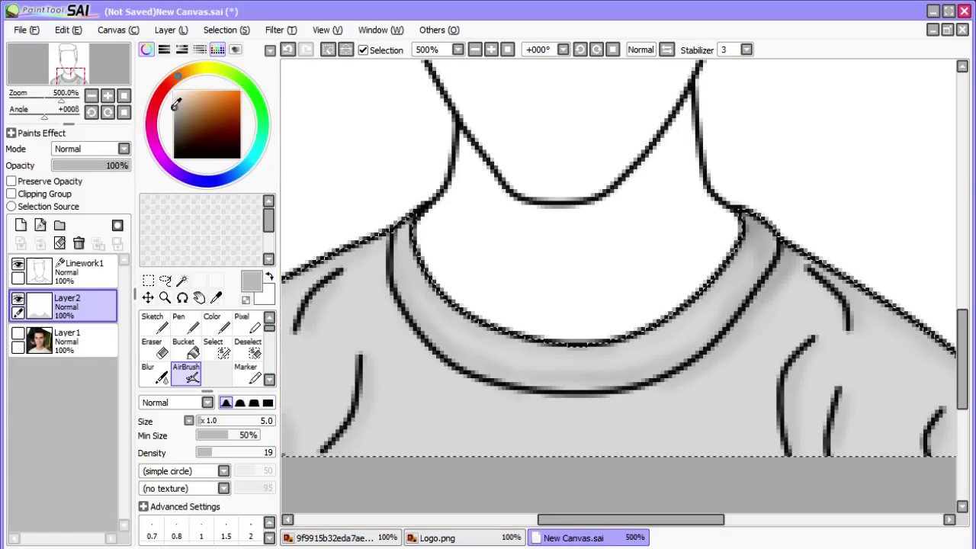
- Soften the airbrushed shadows on the shirt's sleeves and collar with the Blur tool at size 15
scroll(514, 283, "down", 3)
scroll(520, 294, "up", 2)
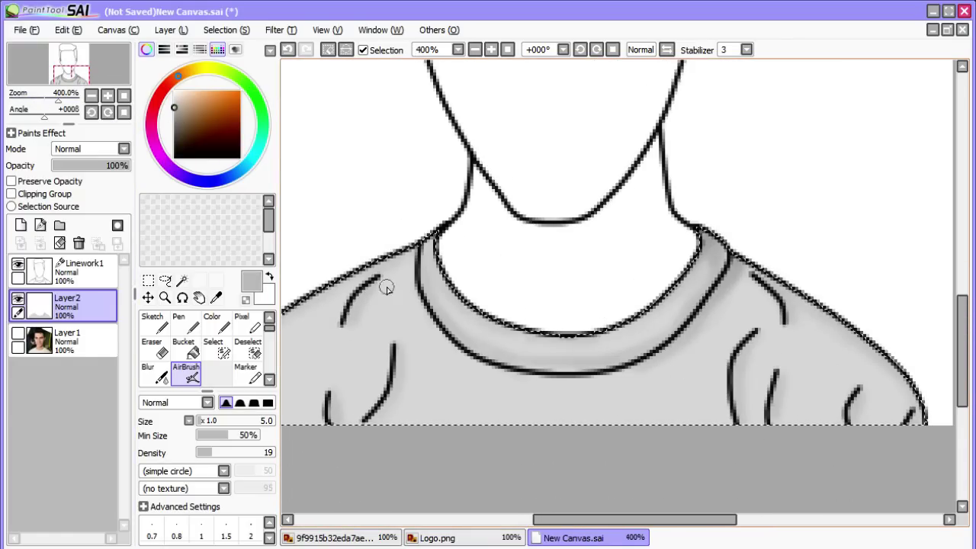
left_click(153, 372)
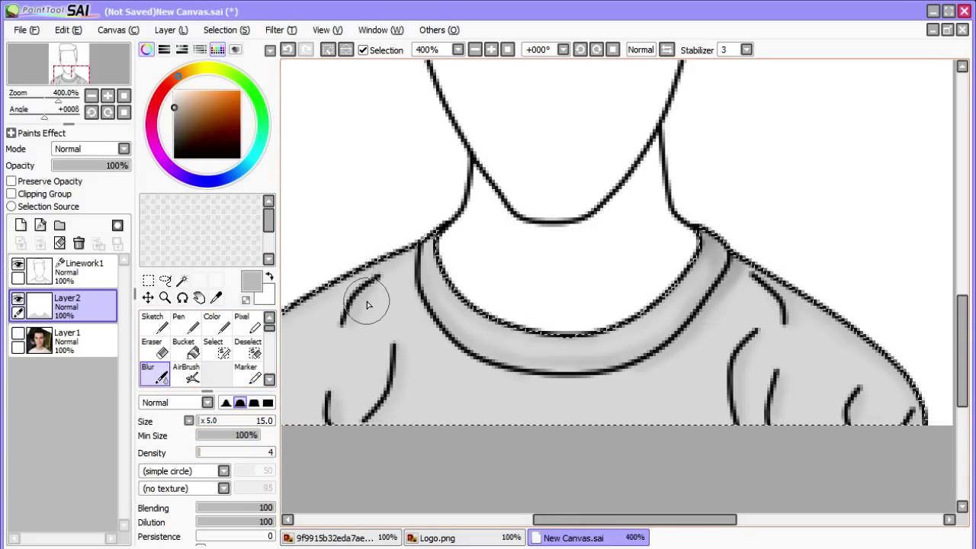
left_click_drag(647, 525, 588, 525)
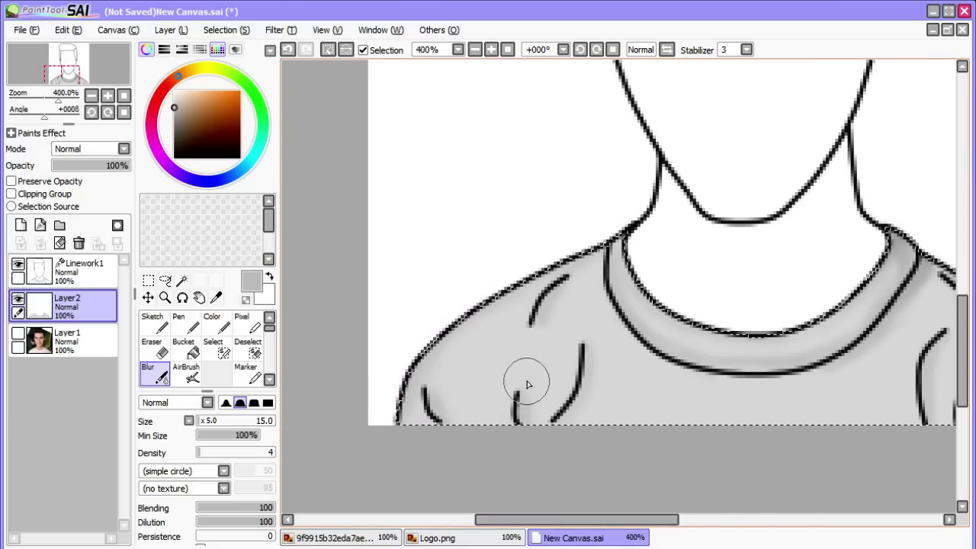
left_click_drag(589, 519, 660, 519)
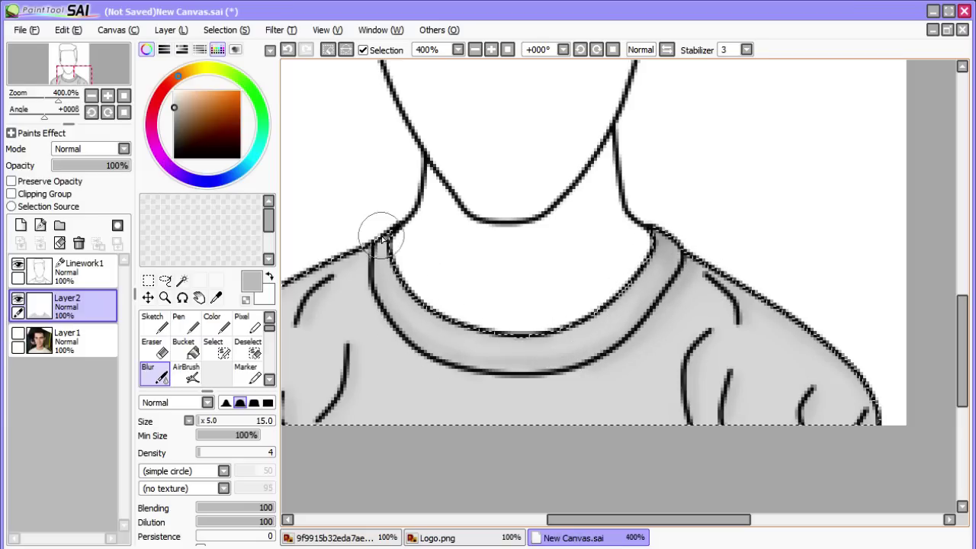
scroll(517, 318, "down", 3)
scroll(516, 318, "up", 1)
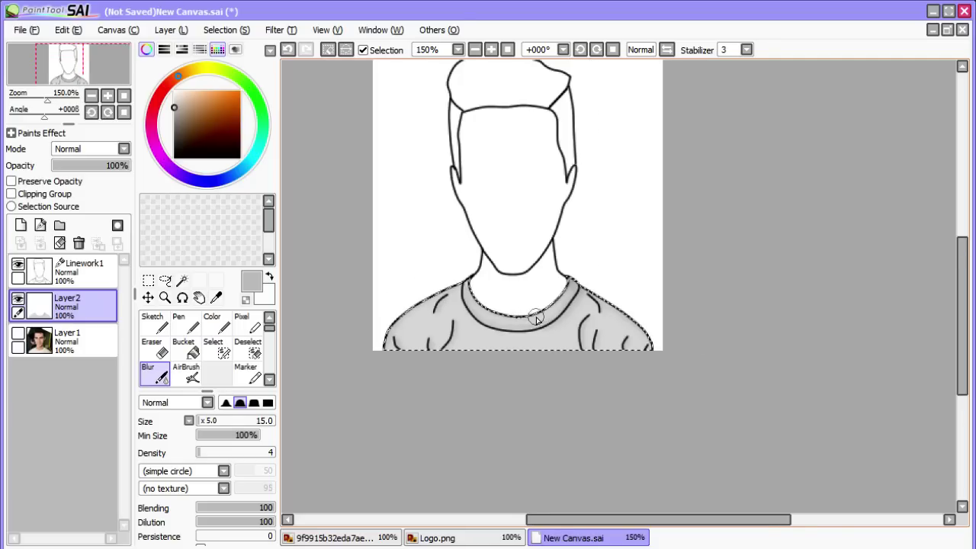
left_click_drag(962, 328, 962, 280)
scroll(526, 327, "up", 1)
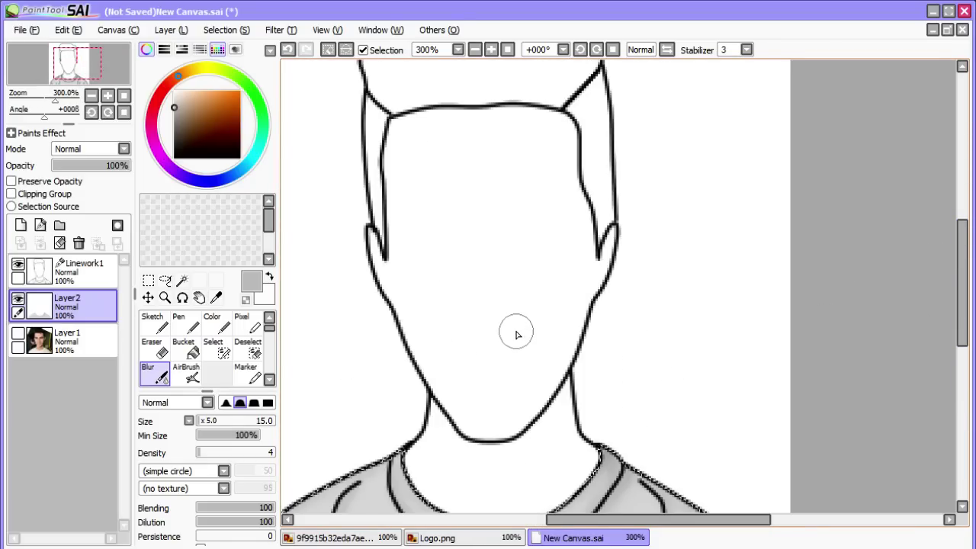
- Sample the skin tone from the face in Logo.png and activate the Linework1 layer of New Canvas.sai
left_click(465, 538)
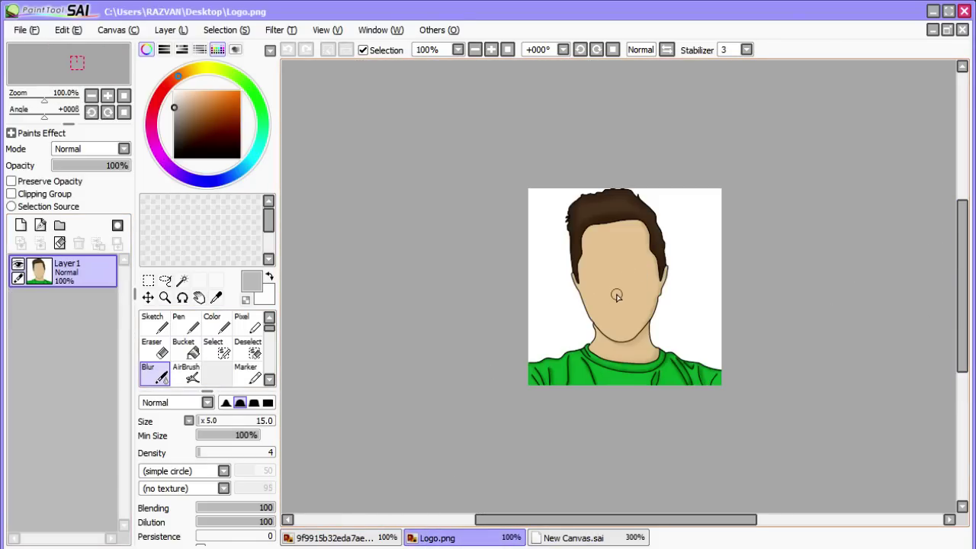
left_click(546, 537)
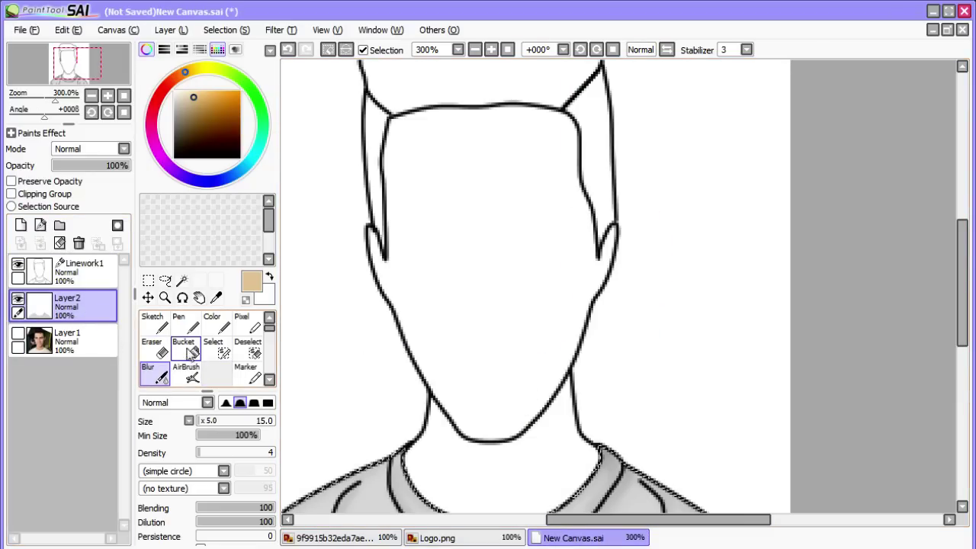
left_click(72, 279)
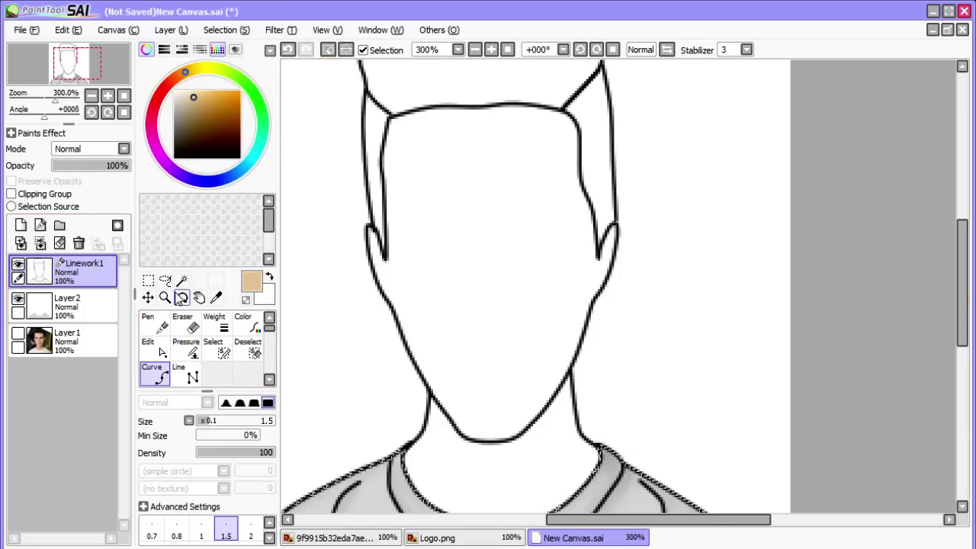
- Try adding the neck to the shirt selection with the Magic Wand, and deselect everything
left_click(181, 280)
left_click(463, 478)
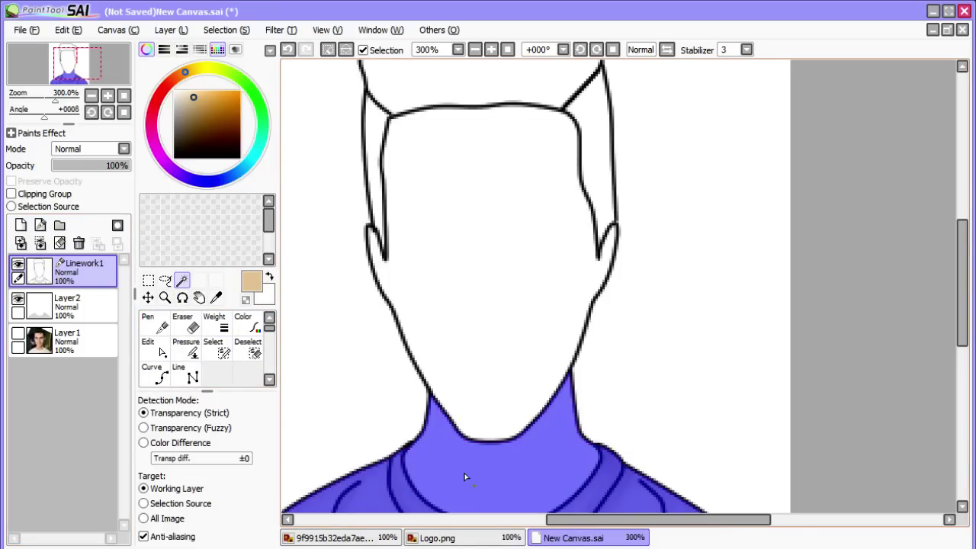
left_click(164, 280)
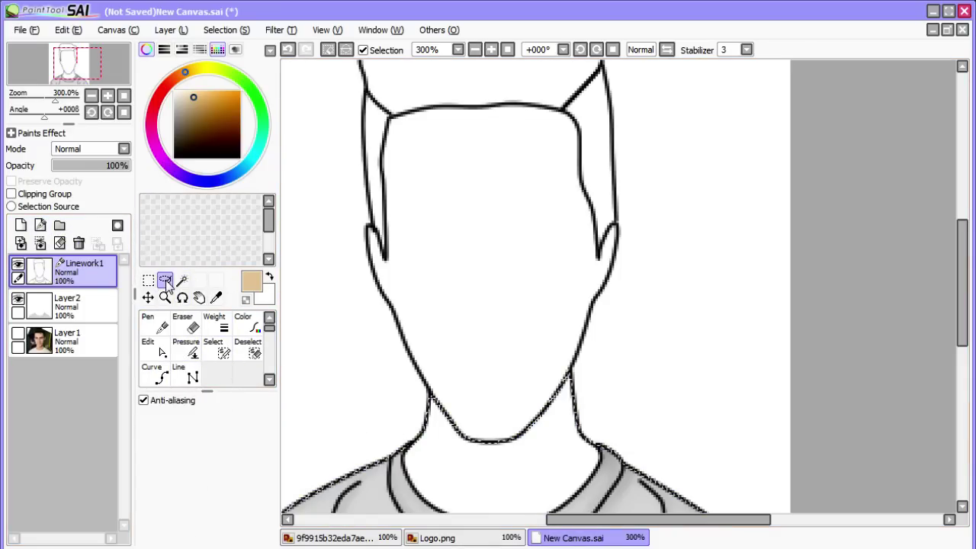
key("ctrl+d")
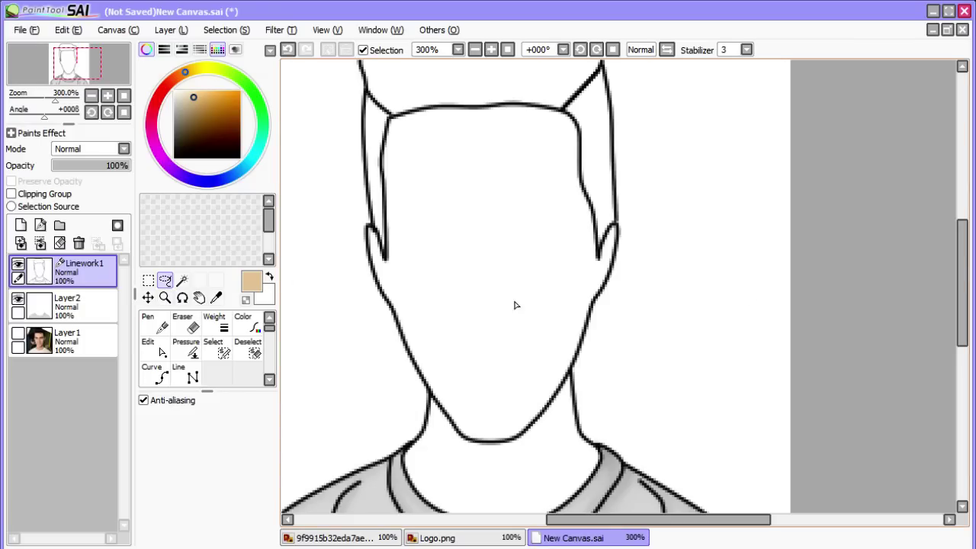
- Select the face, ears and neck on Linework1 with the Magic Wand in strict transparency mode
left_click(187, 281)
scroll(500, 434, "up", 1)
scroll(505, 429, "down", 2)
scroll(506, 427, "up", 1)
left_click(502, 385)
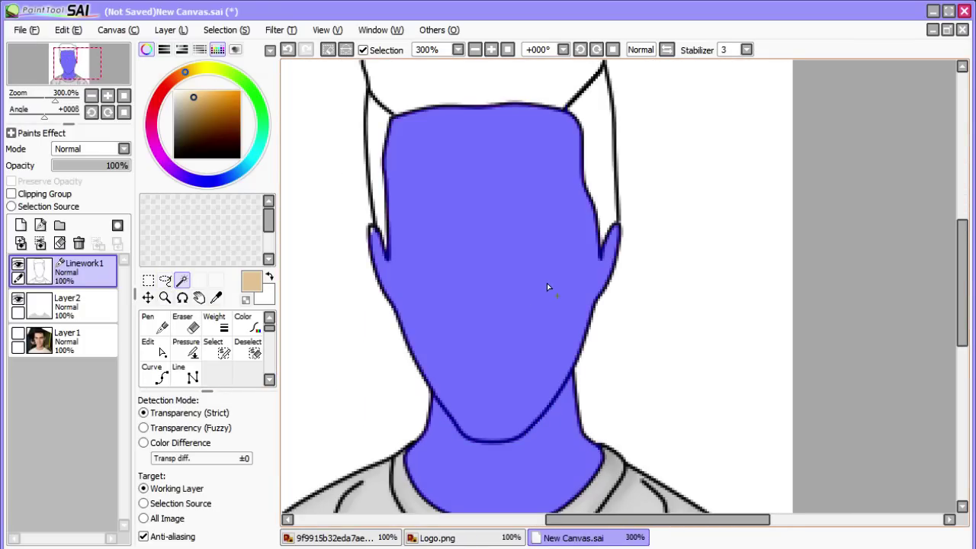
scroll(508, 255, "down", 1)
scroll(459, 250, "up", 1)
scroll(363, 238, "up", 3)
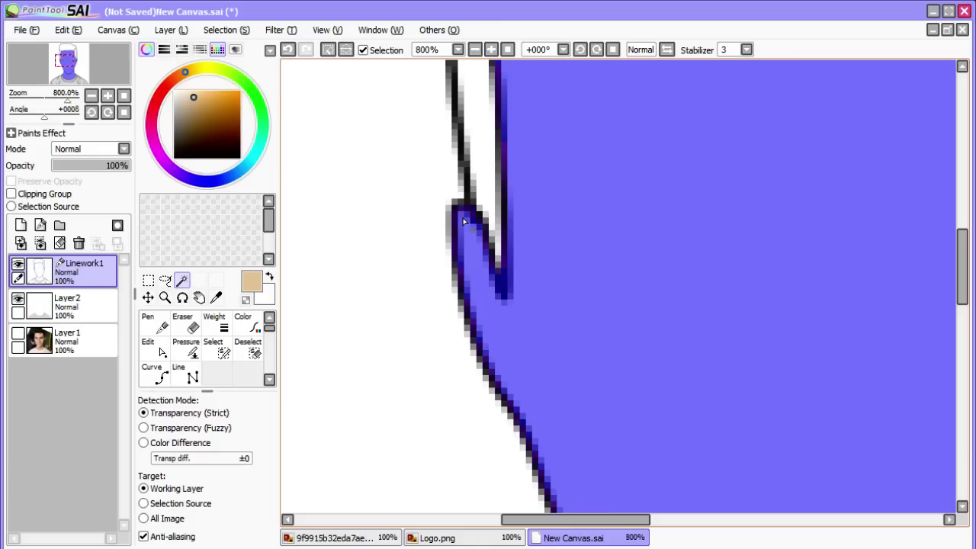
scroll(650, 310, "down", 4)
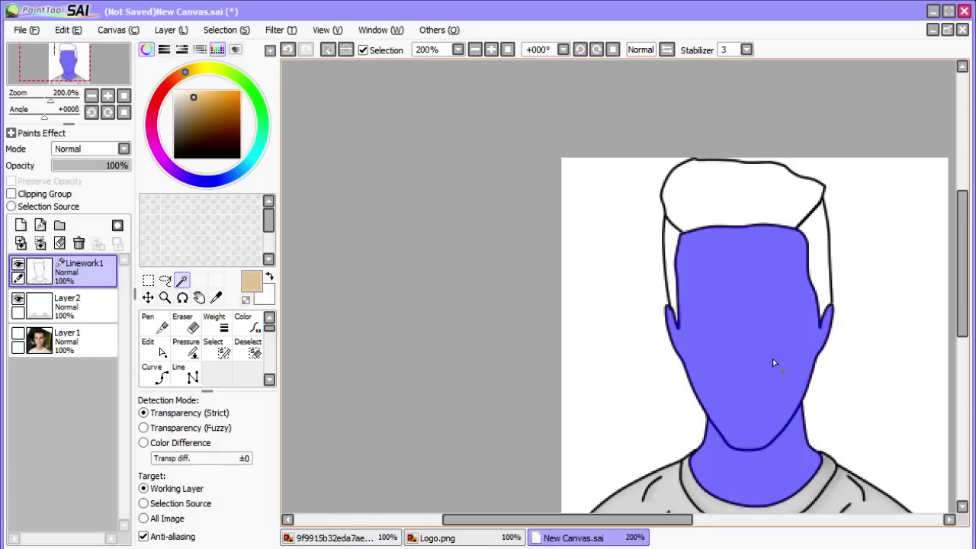
scroll(790, 377, "up", 2)
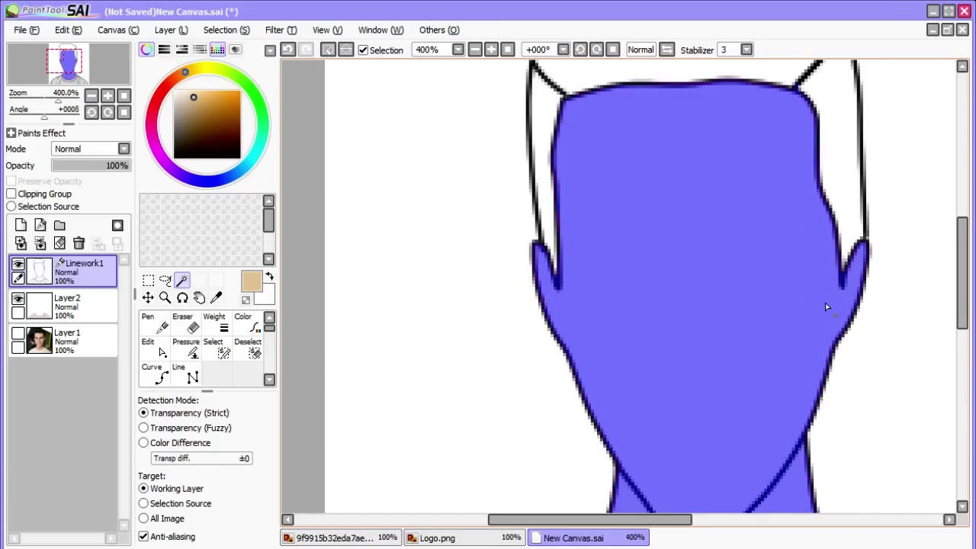
- Fill the selected face, ears and neck on Layer2 with the sampled skin tone
left_click(46, 309)
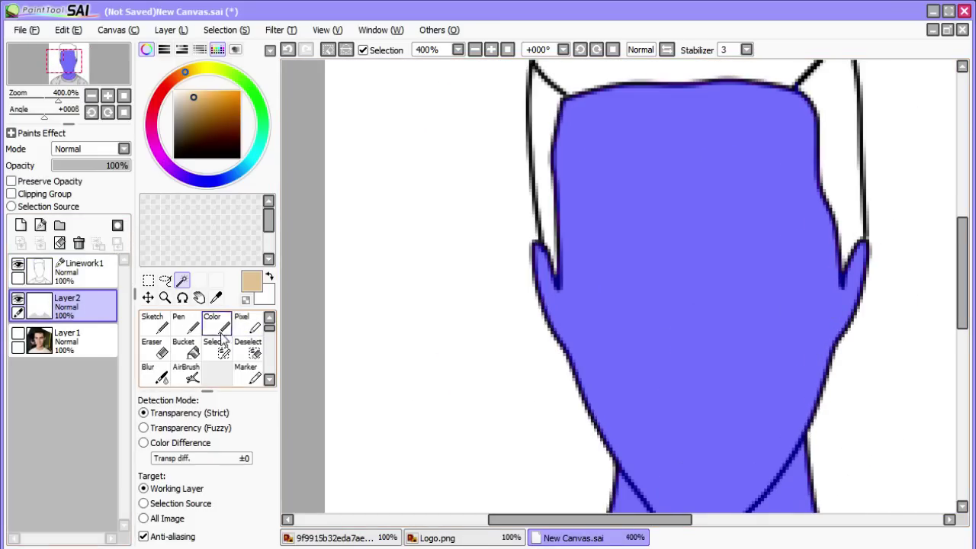
left_click(187, 351)
left_click(713, 274)
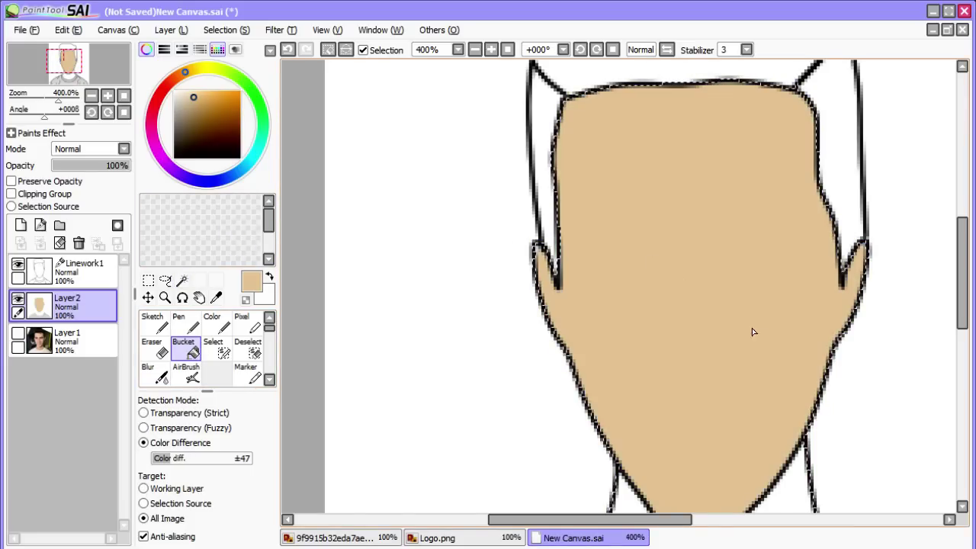
- Airbrush a slightly darker tan shadow along the face's right cheek and jaw edge, with size 5 and density 19
scroll(776, 346, "down", 2)
scroll(847, 411, "up", 1)
scroll(831, 405, "up", 1)
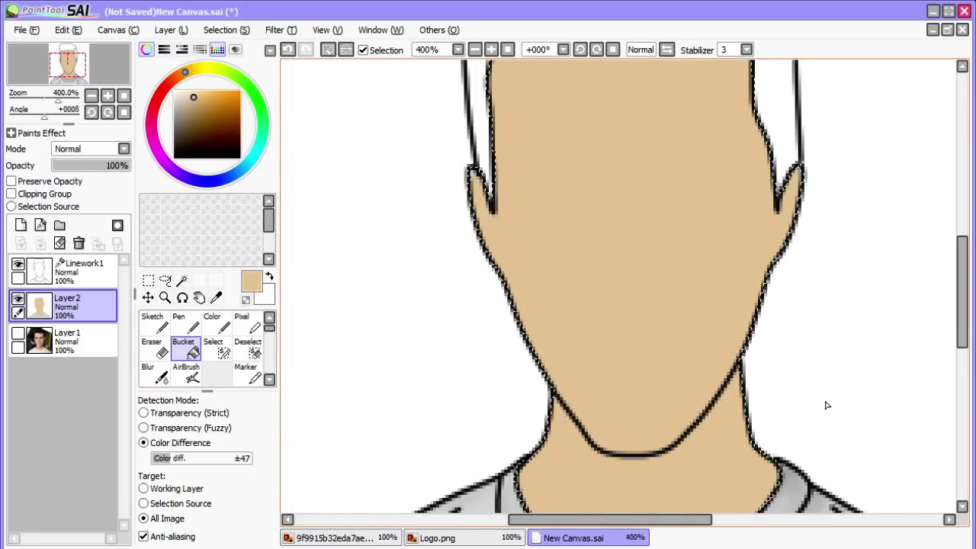
scroll(732, 392, "down", 1)
left_click(186, 373)
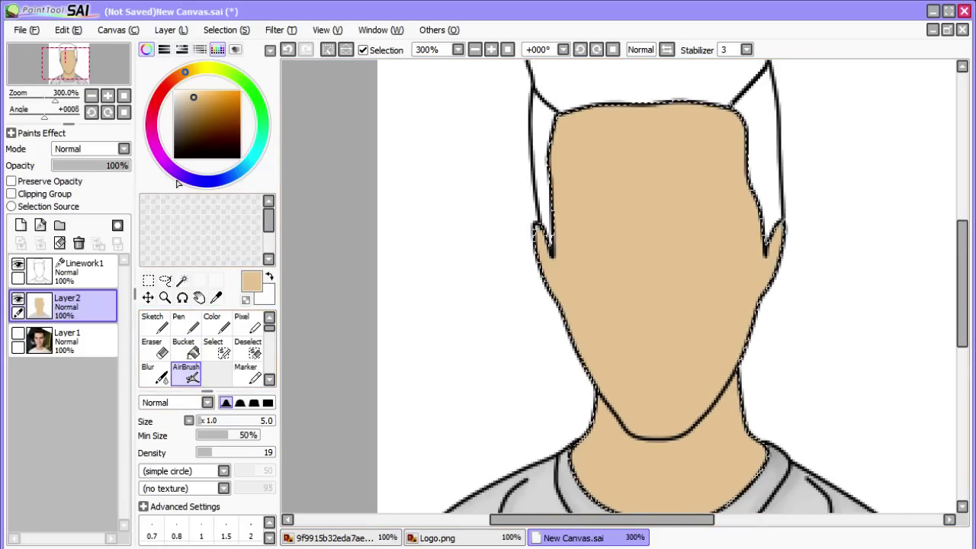
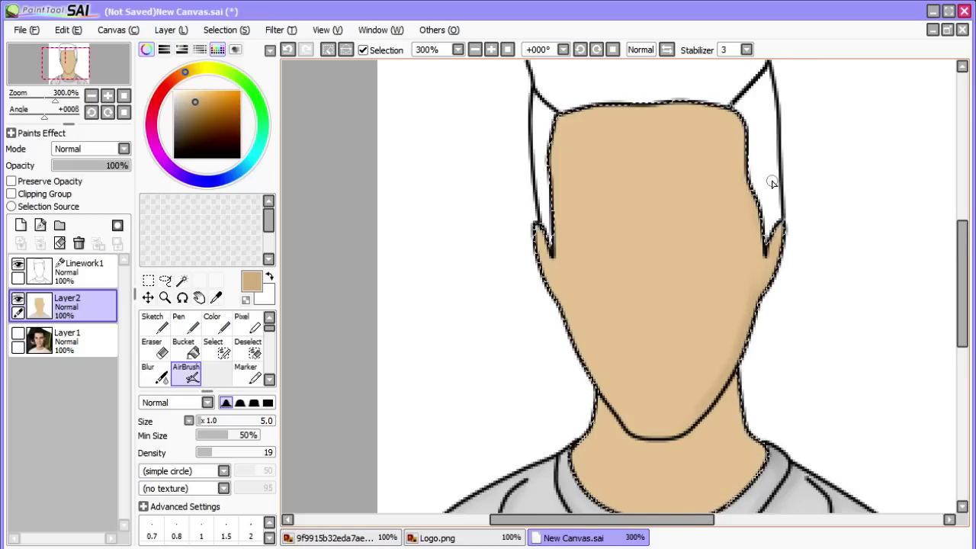
- Reshape the right hairline curve on Linework1 by moving its inner bend outward to straighten the line
scroll(766, 186, "up", 2)
left_click(49, 268)
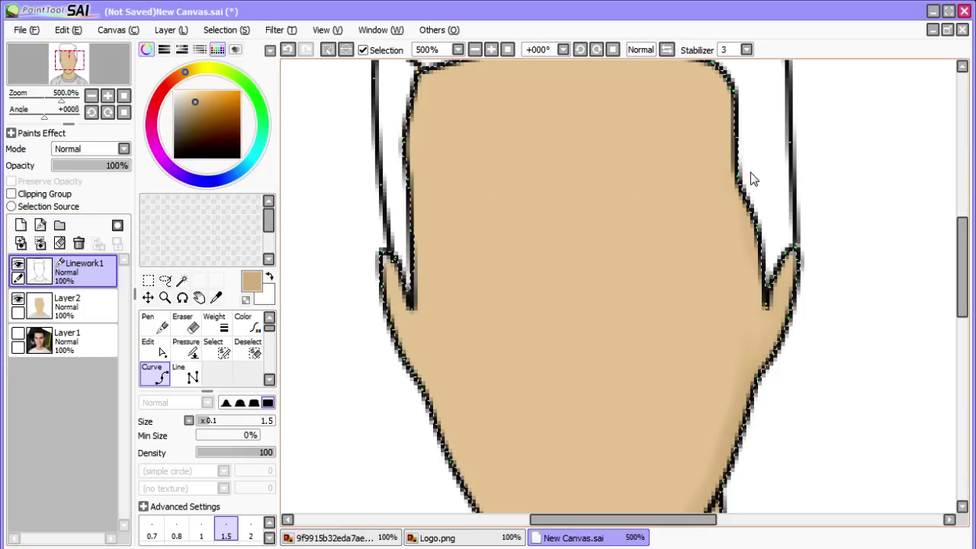
left_click_drag(740, 178, 748, 174)
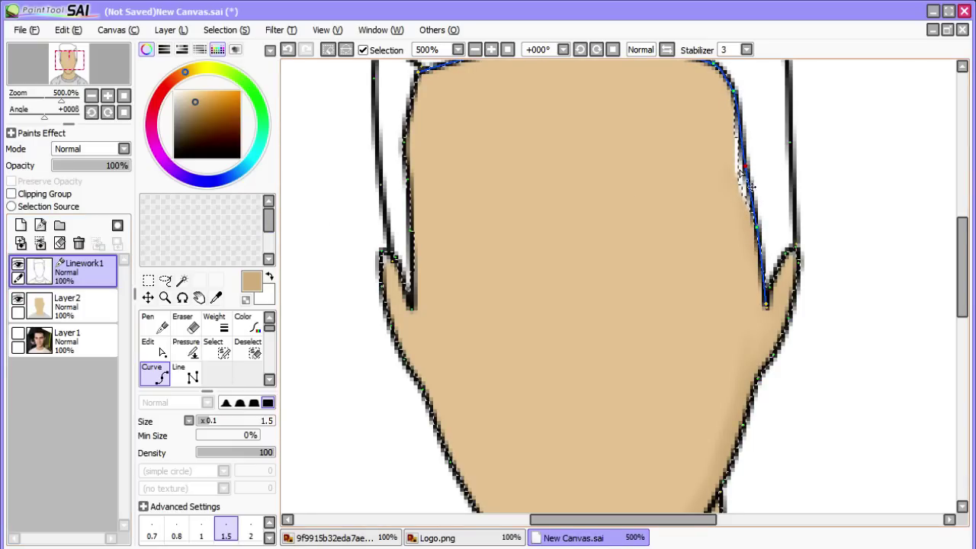
- Try to select the gap beside the reshaped right hairline with the Magic Wand on Layer2, and undo the selection
left_click(61, 307)
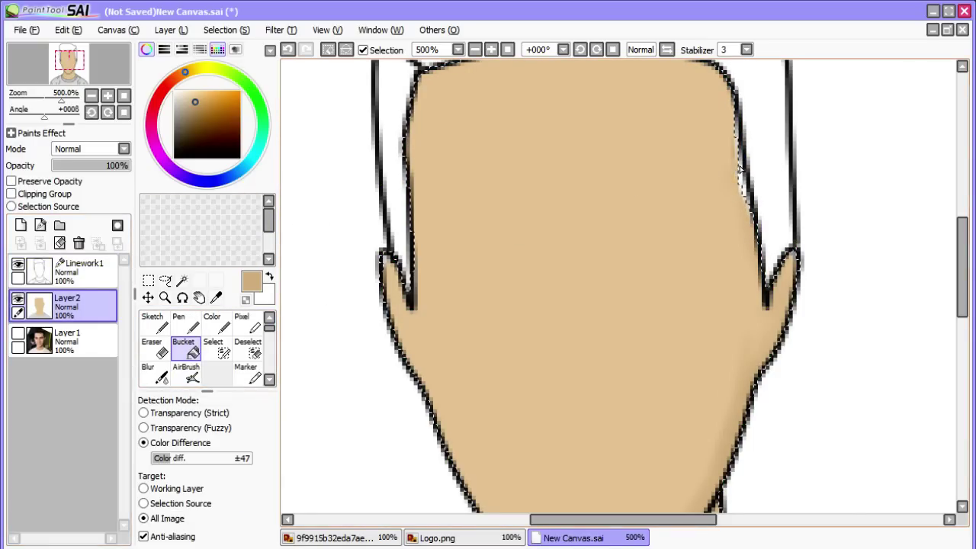
left_click(186, 372)
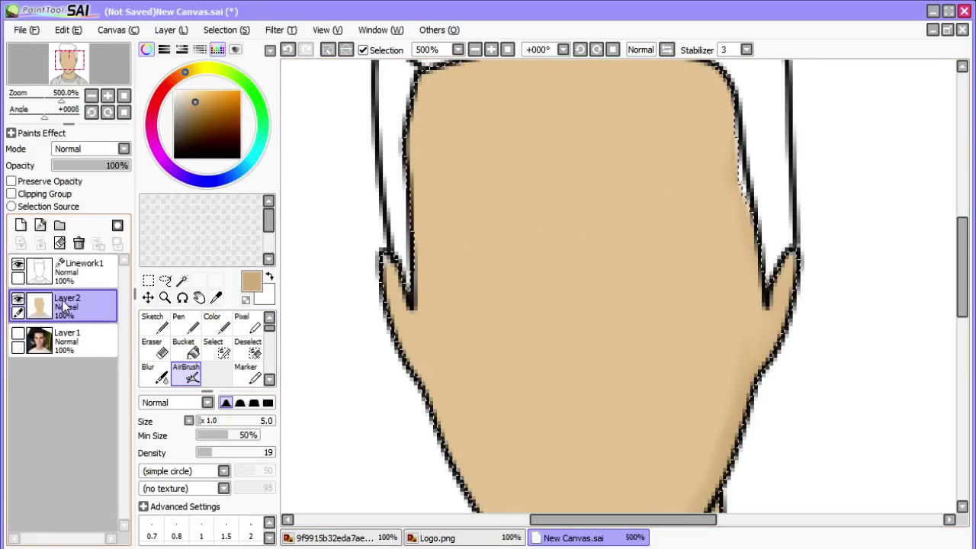
left_click(181, 281)
left_click(738, 246)
left_click(746, 186)
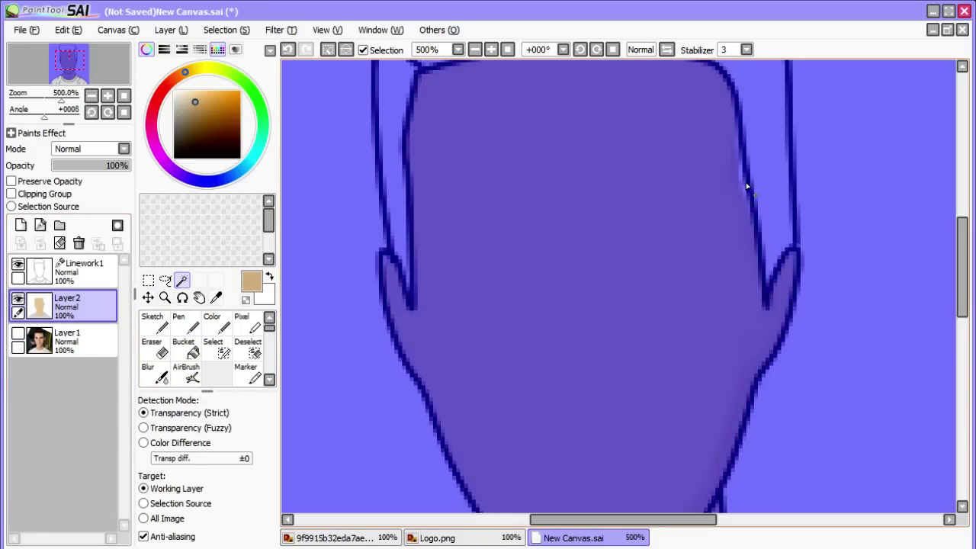
key("ctrl+z")
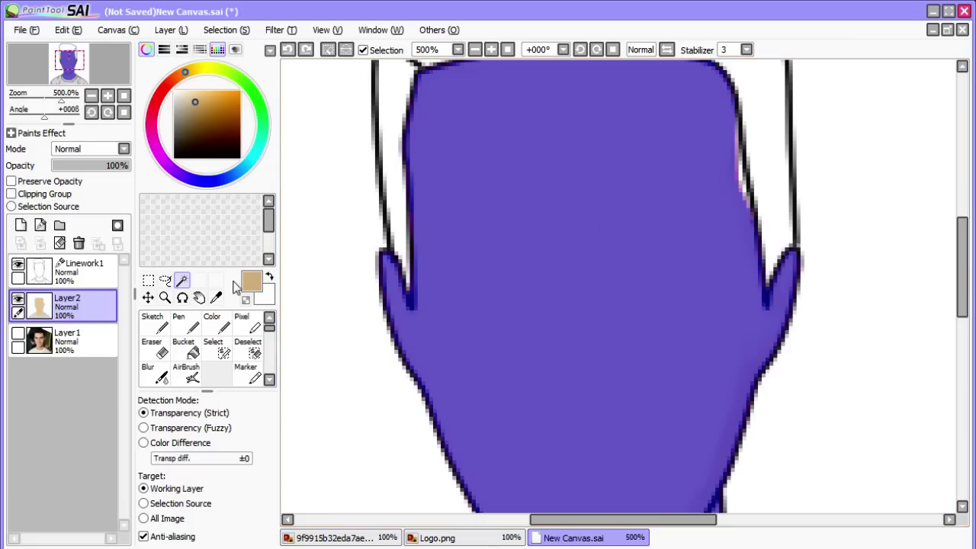
- Extend the Magic Wand selection on Linework1 over the gap along the right hairline, and activate Layer2
left_click(80, 279)
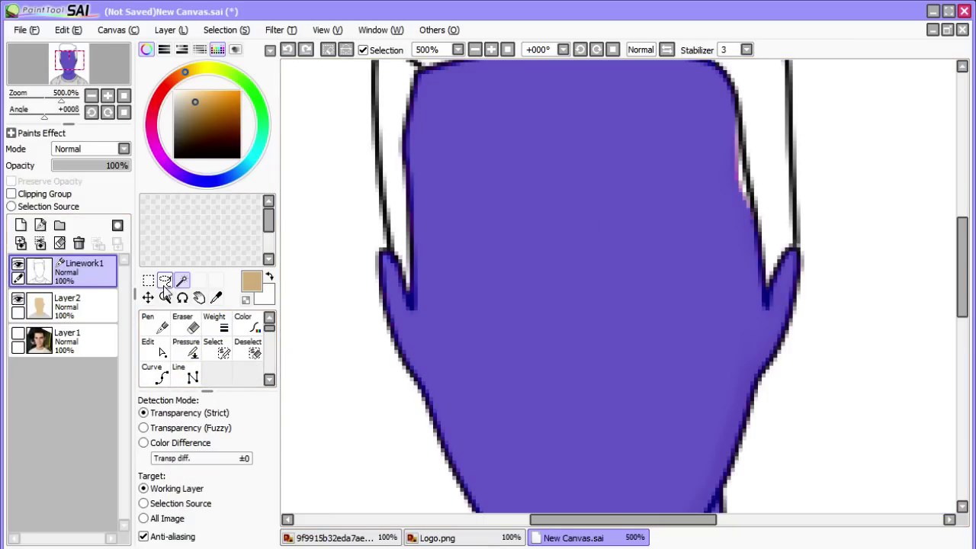
scroll(747, 191, "up", 4)
left_click(732, 181)
left_click(745, 204)
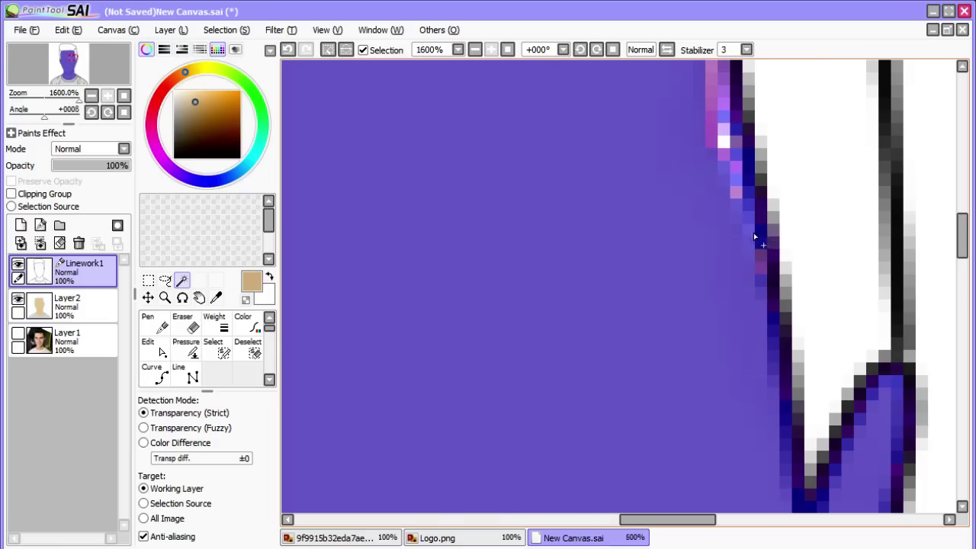
left_click_drag(740, 141, 721, 157)
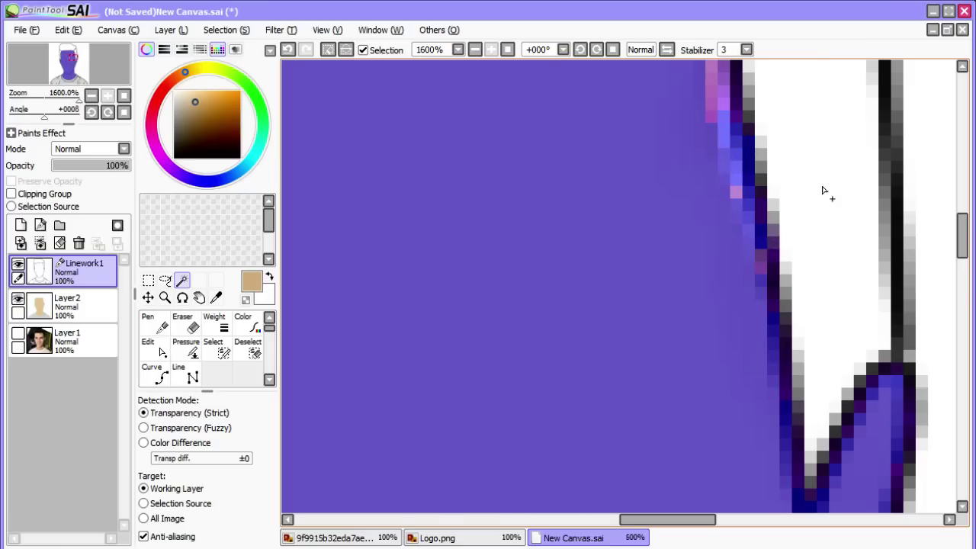
left_click(952, 241)
key("ctrl+z")
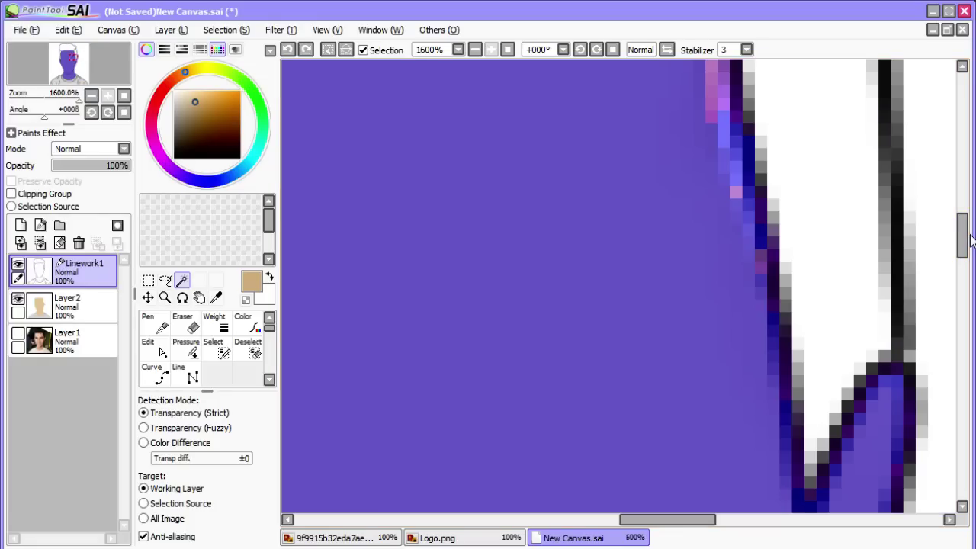
left_click_drag(967, 228, 968, 199)
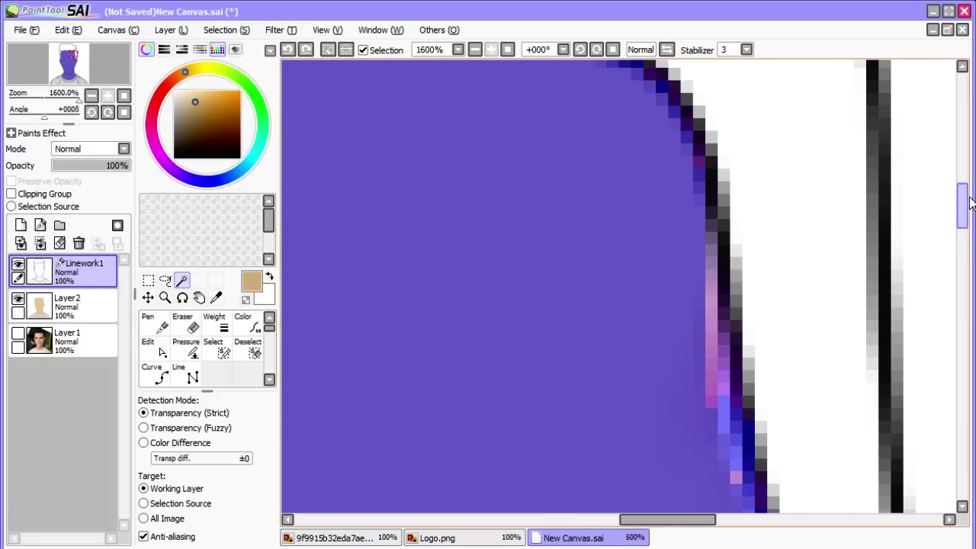
left_click(724, 332)
left_click(713, 313)
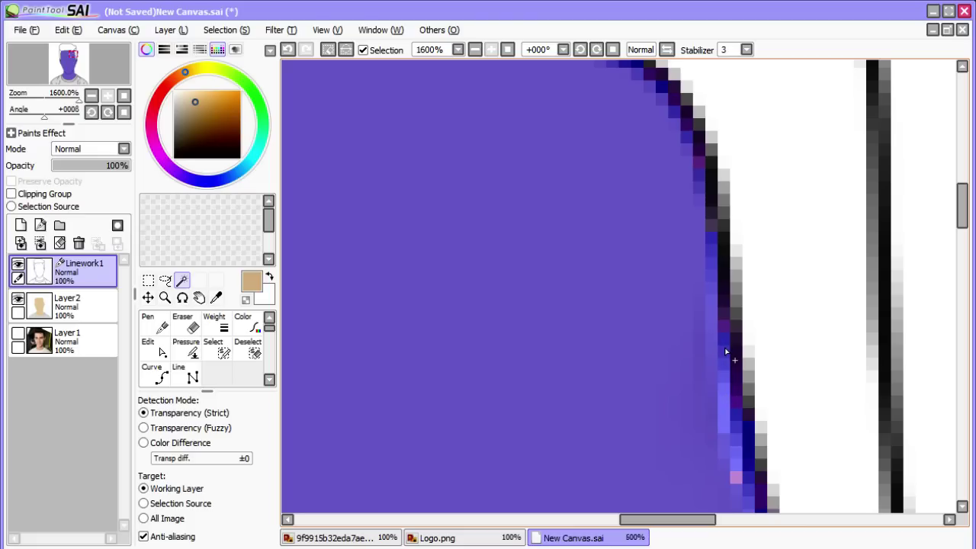
scroll(769, 425, "down", 5)
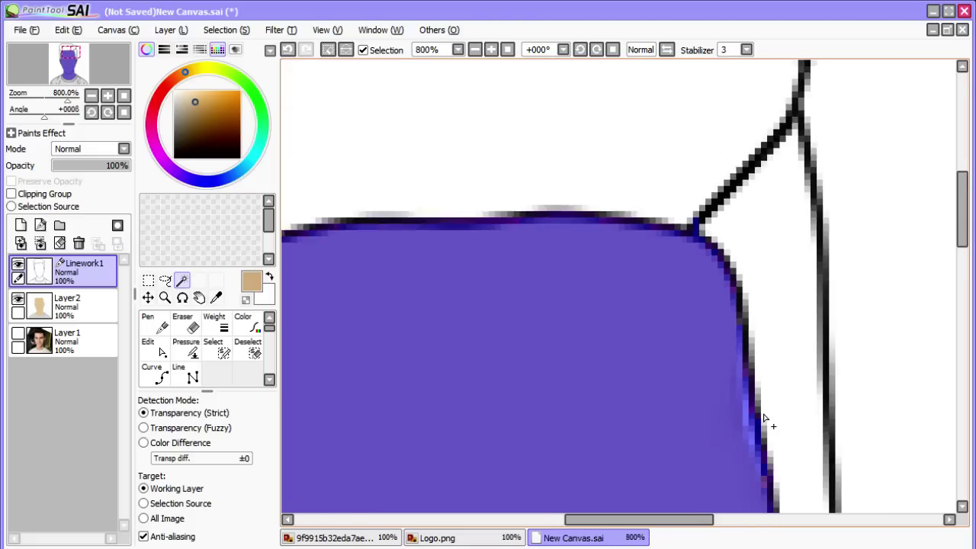
left_click_drag(961, 213, 959, 266)
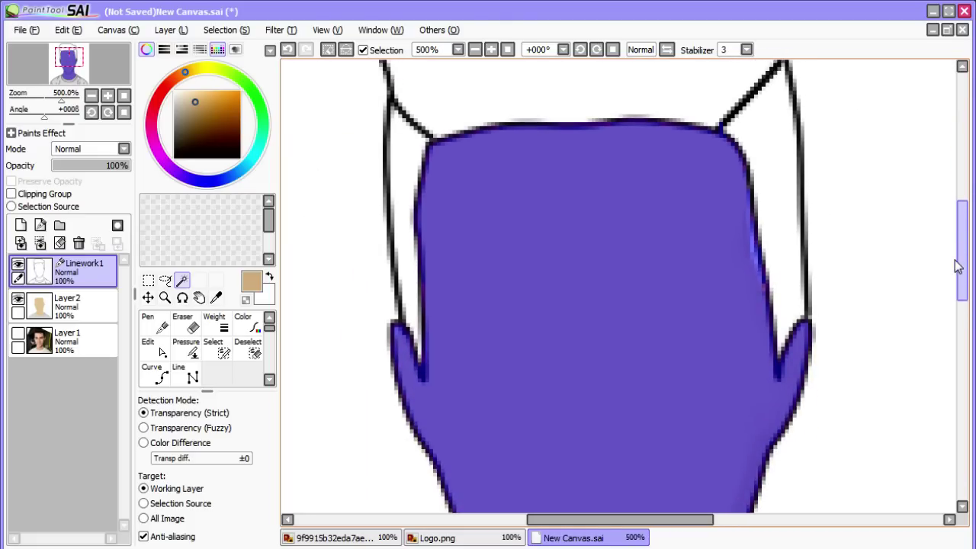
left_click(60, 308)
- Try filling the extended face selection with the darker tan using the Bucket, and undo the fill
left_click(185, 351)
left_click(682, 240)
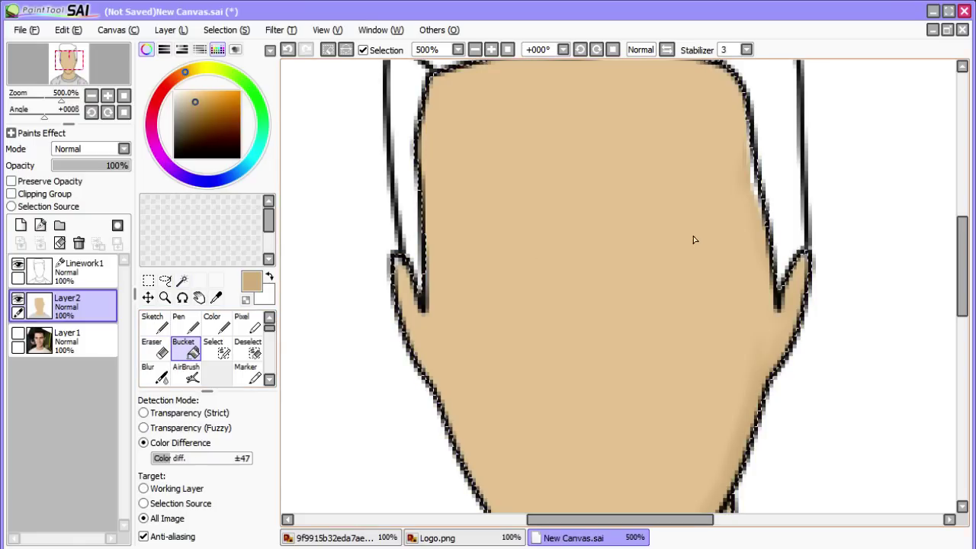
left_click(748, 169)
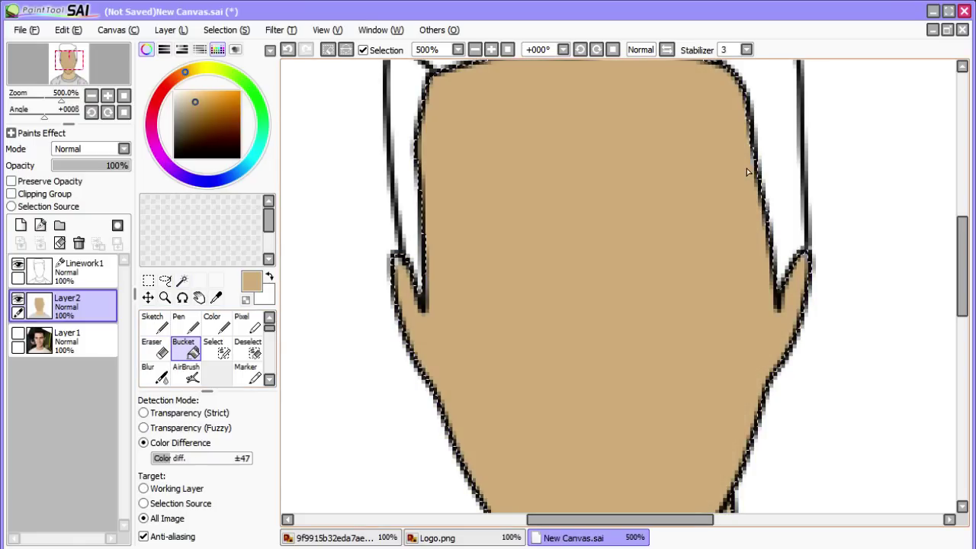
key("ctrl+z")
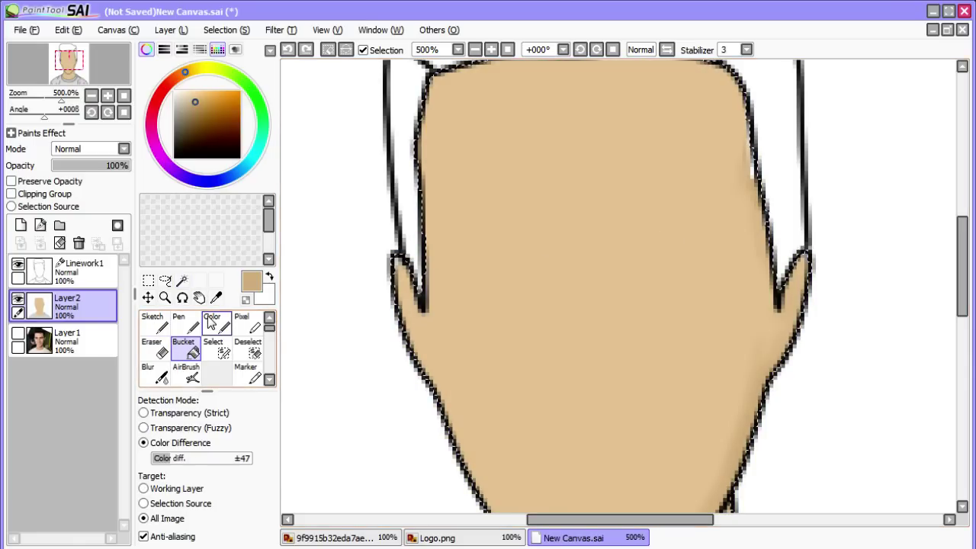
- Sample the base skin tone from the face and airbrush it over the gap along the right hairline
left_click(641, 209, "alt")
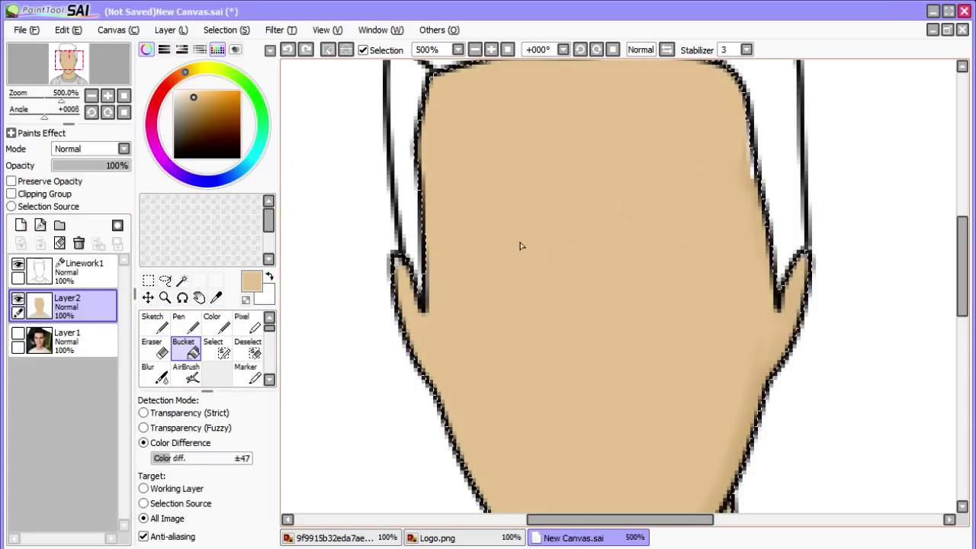
left_click(186, 373)
left_click_drag(754, 183, 747, 126)
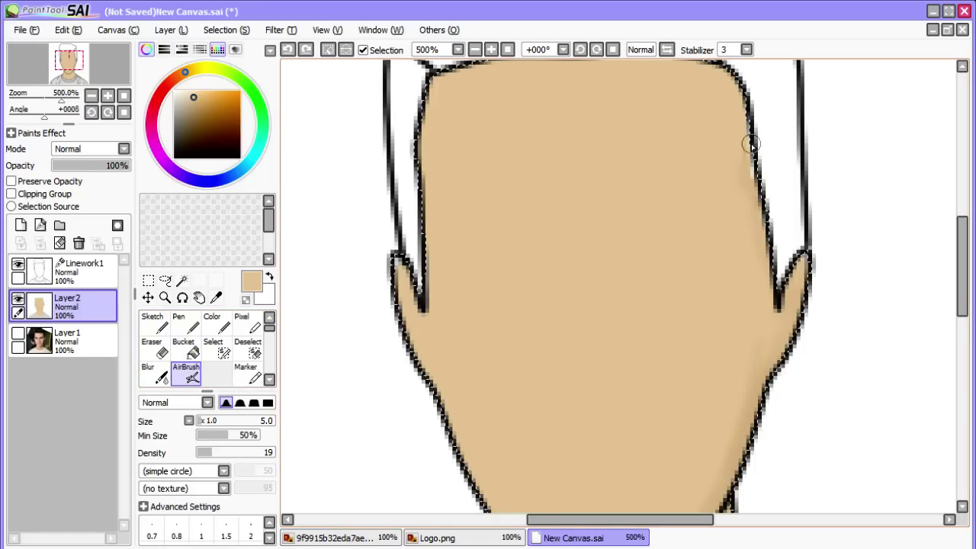
left_click_drag(747, 173, 761, 163)
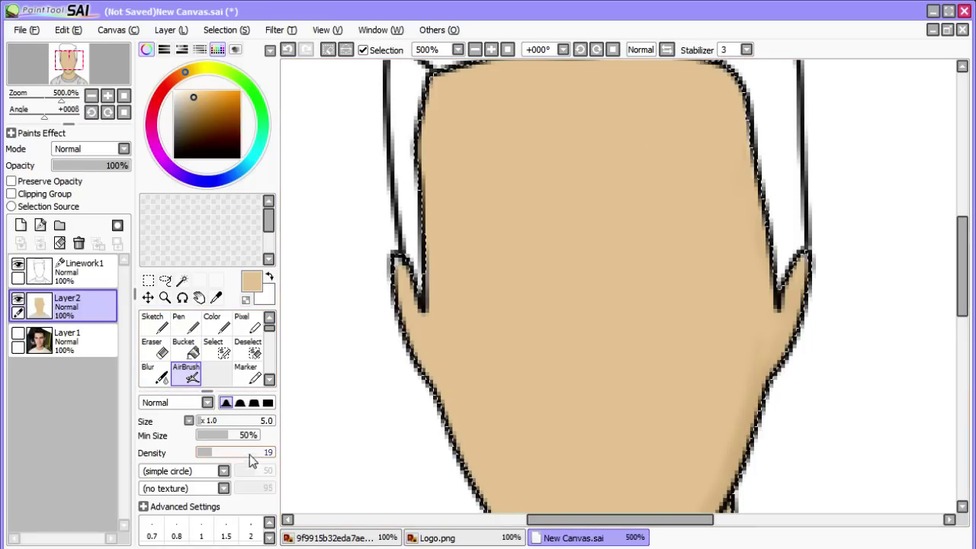
- Sample the darker tan and airbrush shading along the face's right hairline at density 22, redoing the unsatisfactory stroke
right_click(743, 440)
left_click_drag(744, 440, 821, 285)
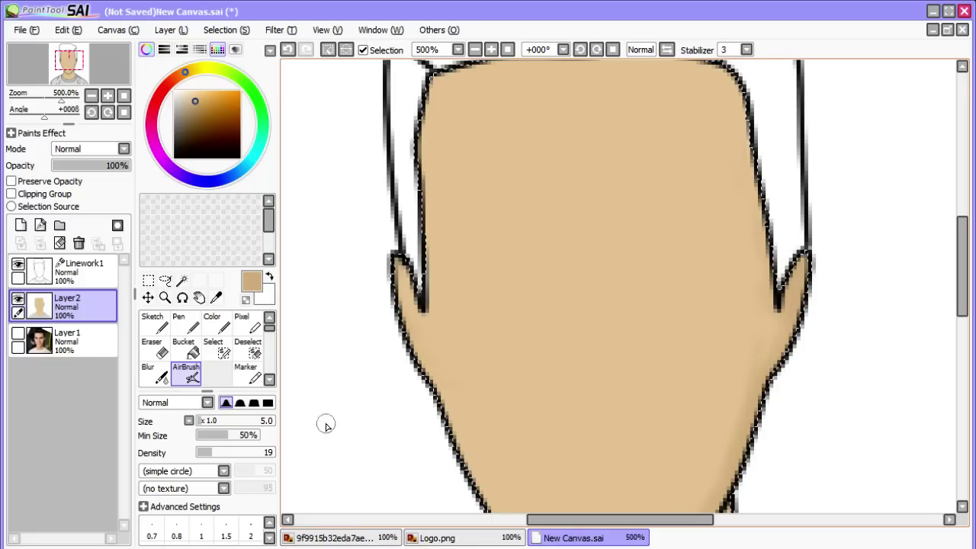
left_click_drag(211, 452, 215, 451)
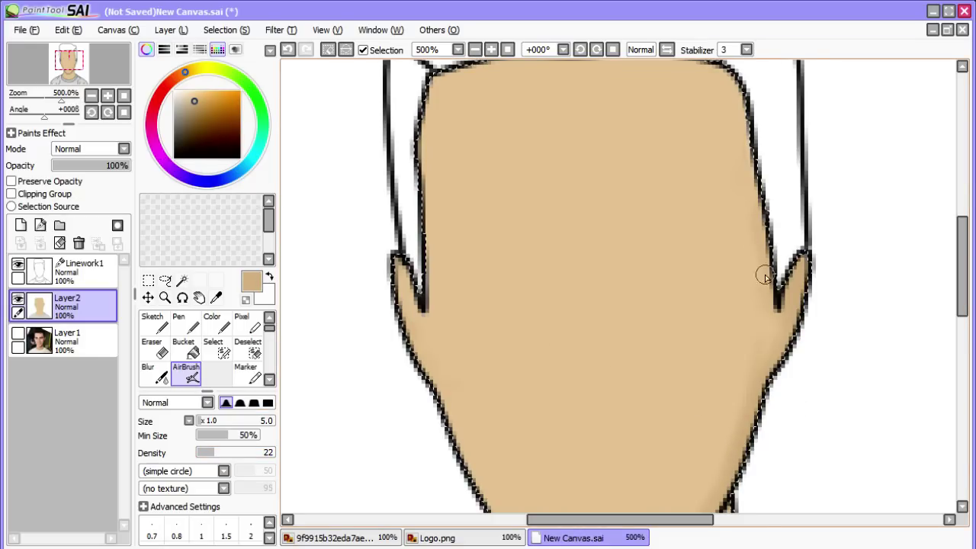
key("ctrl+z")
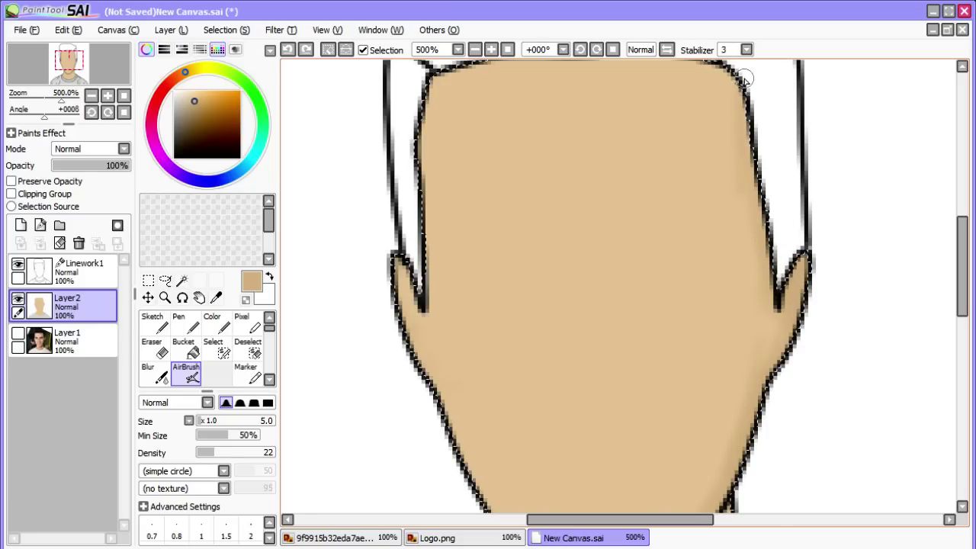
left_click_drag(764, 279, 766, 267)
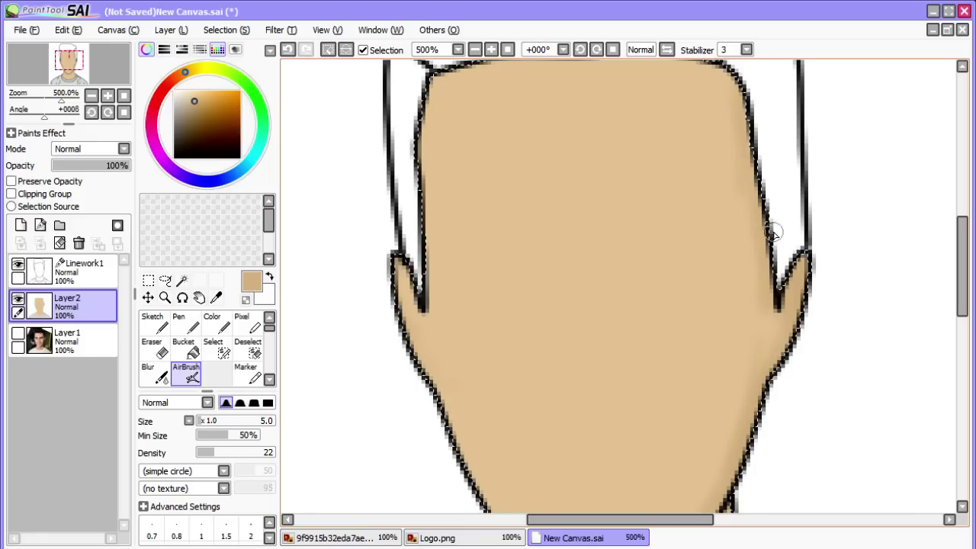
- Airbrush the darker tan shading along the right cheek and beneath the right sideburn beside the ear
left_click_drag(962, 272, 963, 298)
scroll(713, 336, "up", 2)
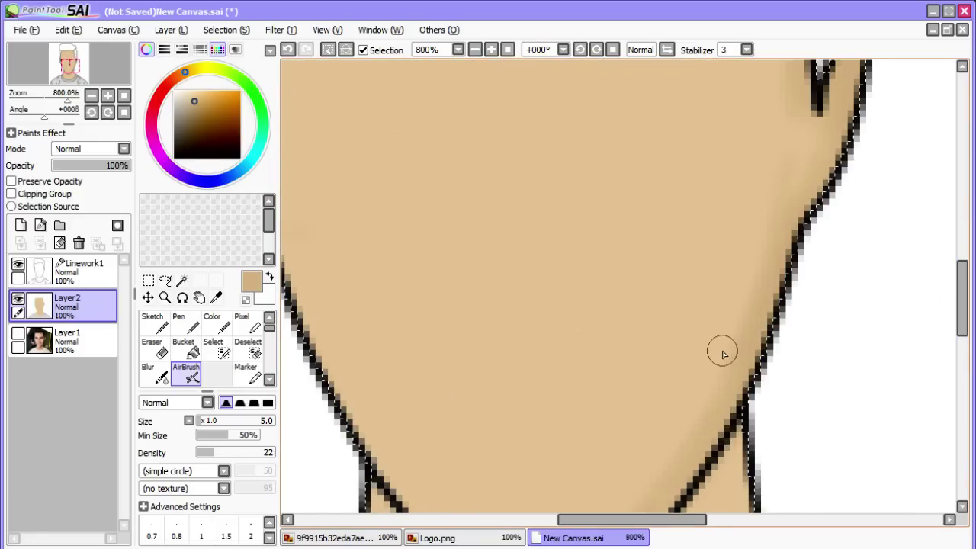
scroll(723, 353, "down", 3)
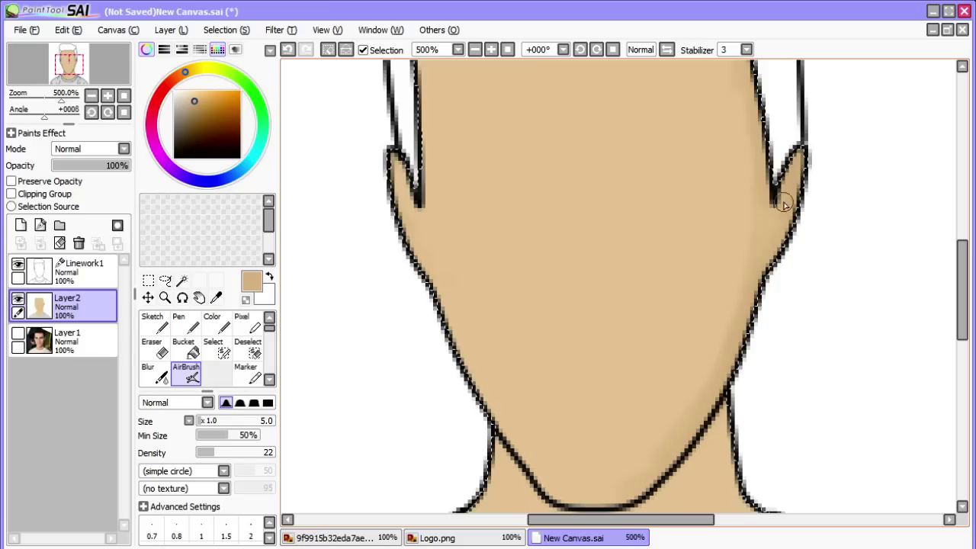
left_click_drag(963, 290, 962, 256)
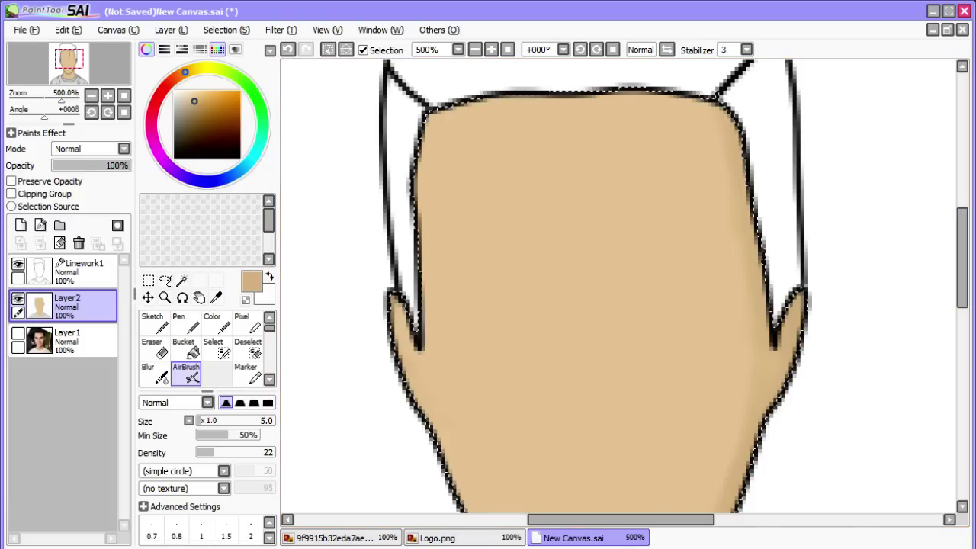
- Airbrush a deeper tan along the right jawline and the neck beneath it, then blend with the sampled mid tan
left_click_drag(965, 264, 963, 330)
scroll(797, 369, "up", 2)
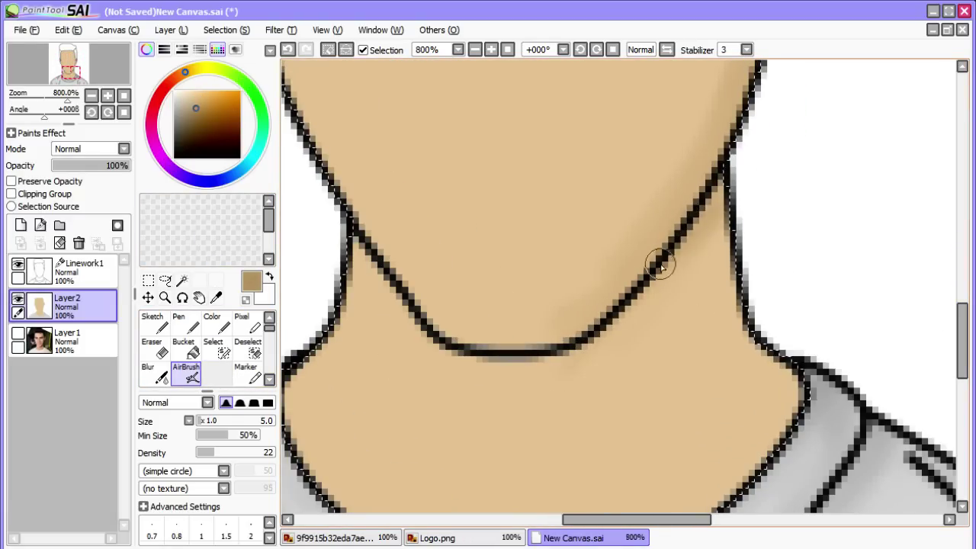
mouse_move(598, 323)
left_mouse_down()
mouse_move(710, 262)
mouse_move(556, 309)
mouse_move(663, 296)
mouse_move(561, 309)
left_mouse_up()
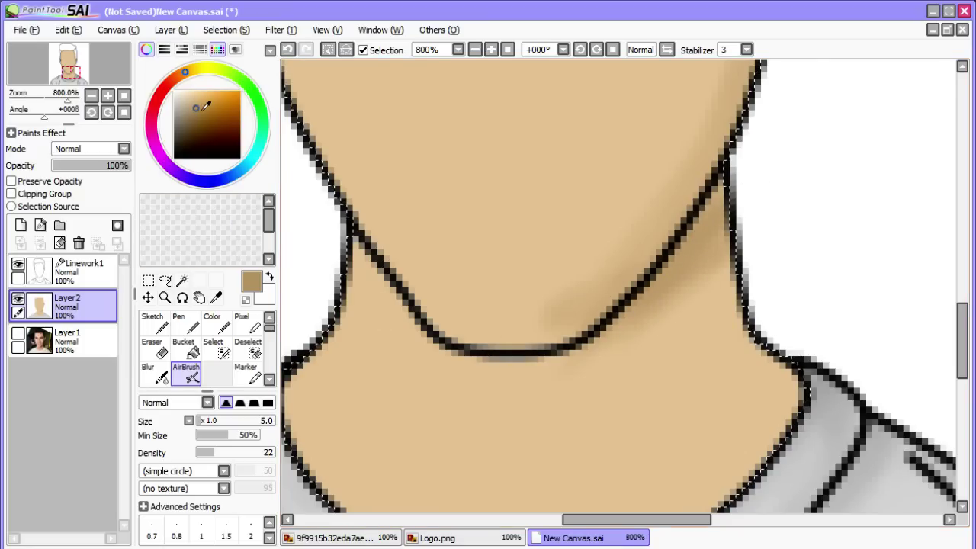
right_click(722, 140)
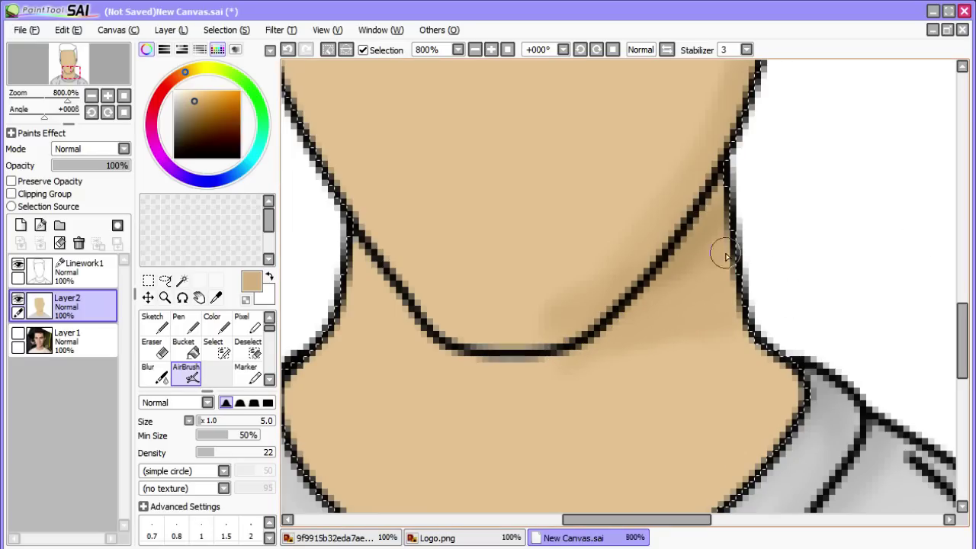
- Soften the skin shading with the Blur tool along the right jaw, cheek and hairline
left_click(153, 372)
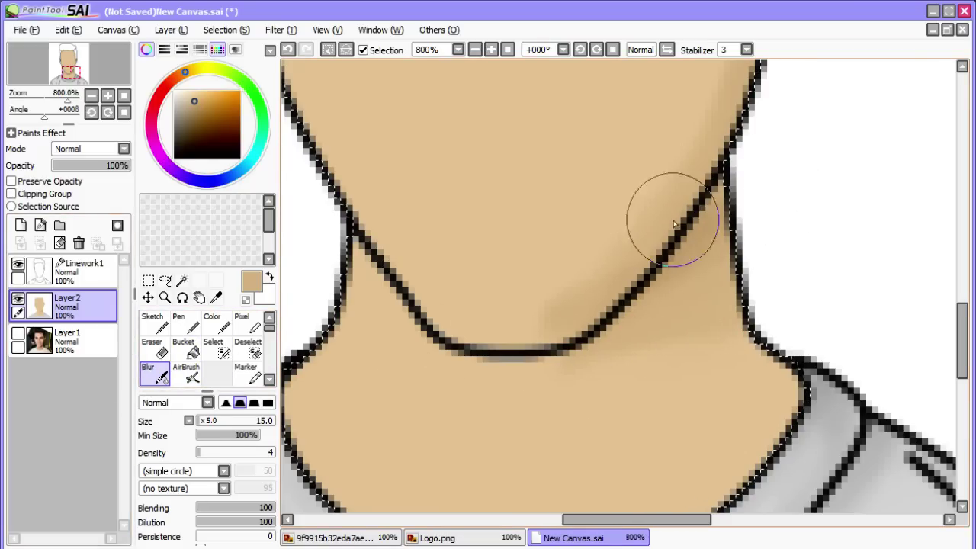
left_click_drag(963, 336, 969, 297)
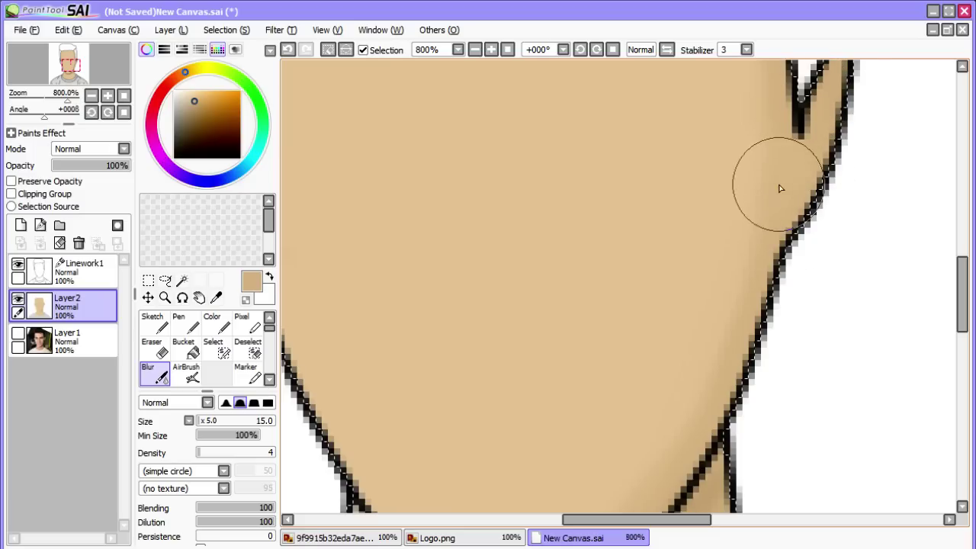
left_click_drag(961, 307, 961, 288)
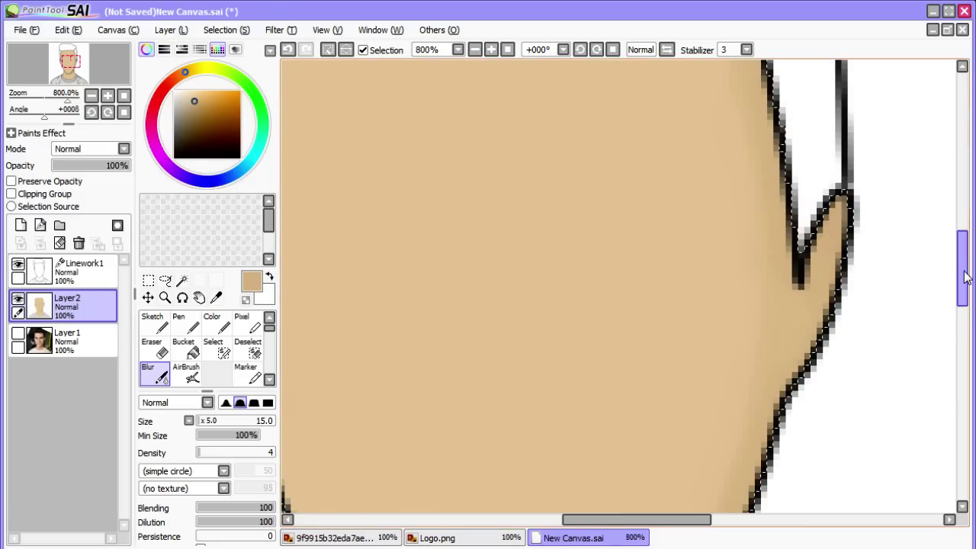
left_click_drag(965, 272, 963, 236)
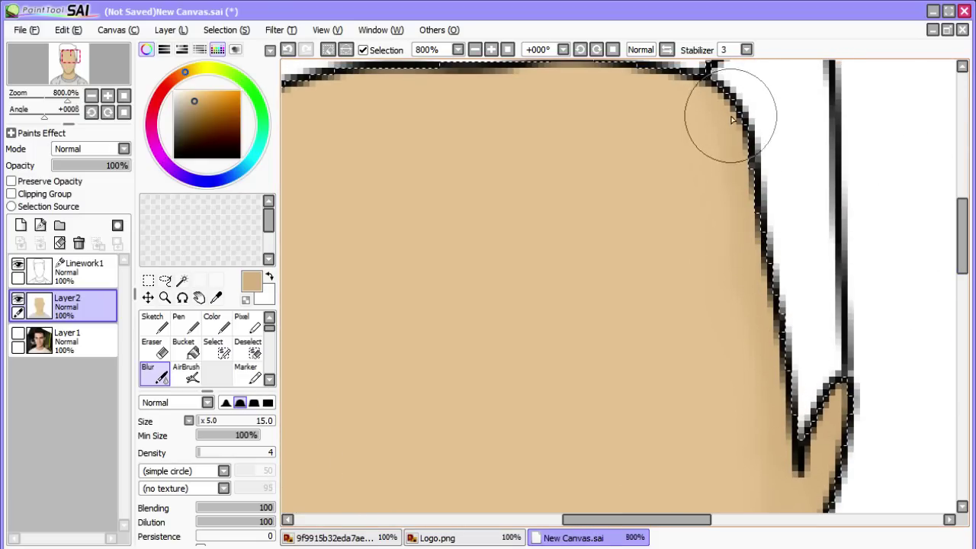
scroll(831, 345, "up", 1)
scroll(836, 361, "down", 5)
scroll(842, 391, "up", 2)
scroll(842, 391, "down", 2)
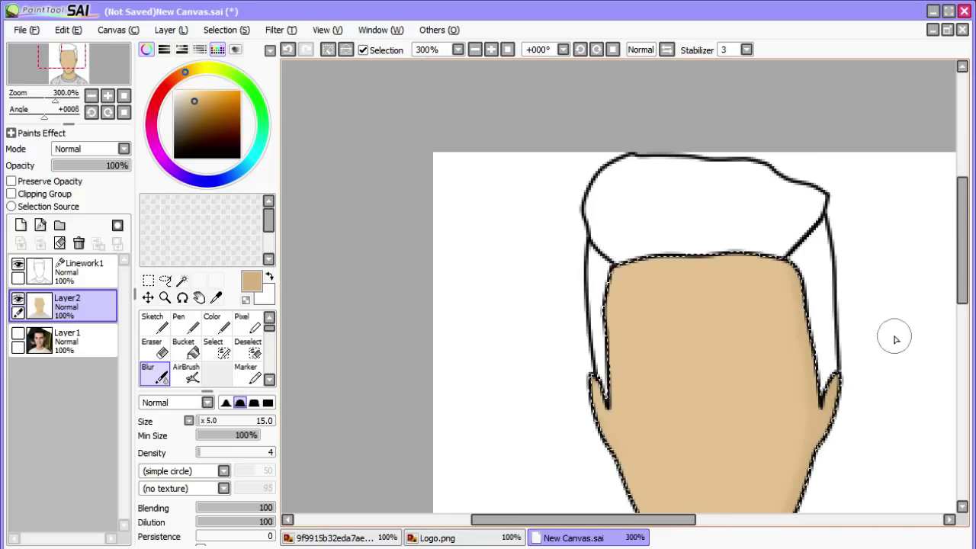
- Sample the base skin tone on Layer2 and airbrush over the shading's hard edge at the chin
left_click_drag(961, 239, 964, 337)
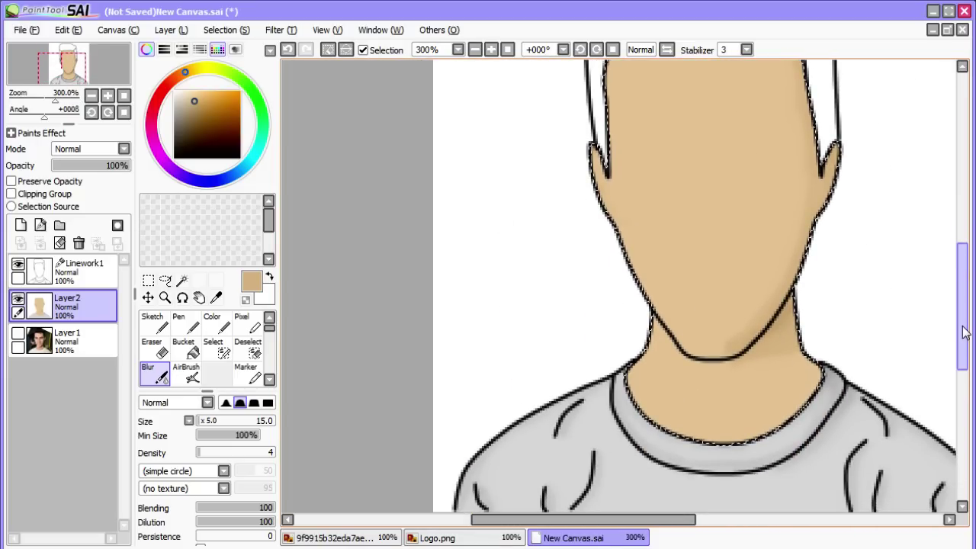
scroll(800, 366, "up", 2)
scroll(741, 353, "down", 5)
scroll(741, 360, "up", 5)
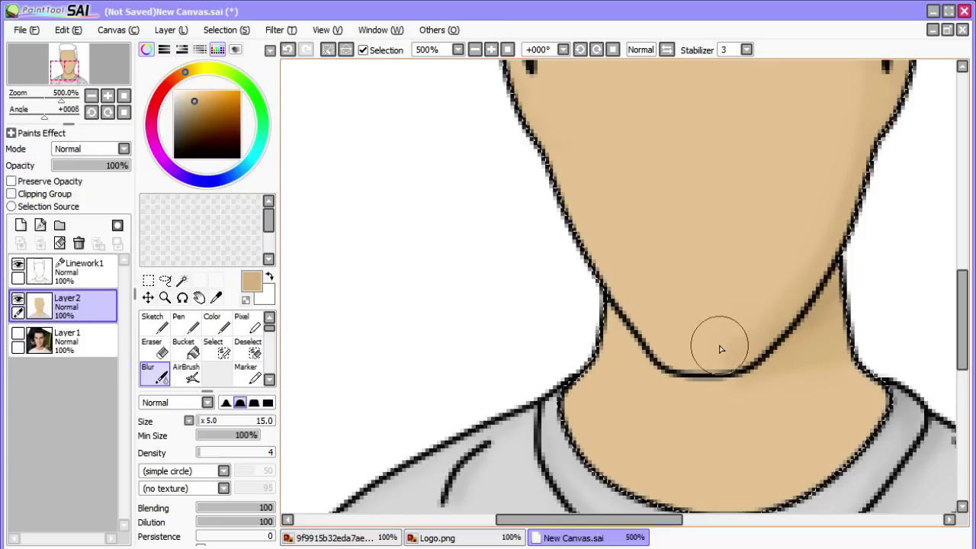
left_click(61, 265)
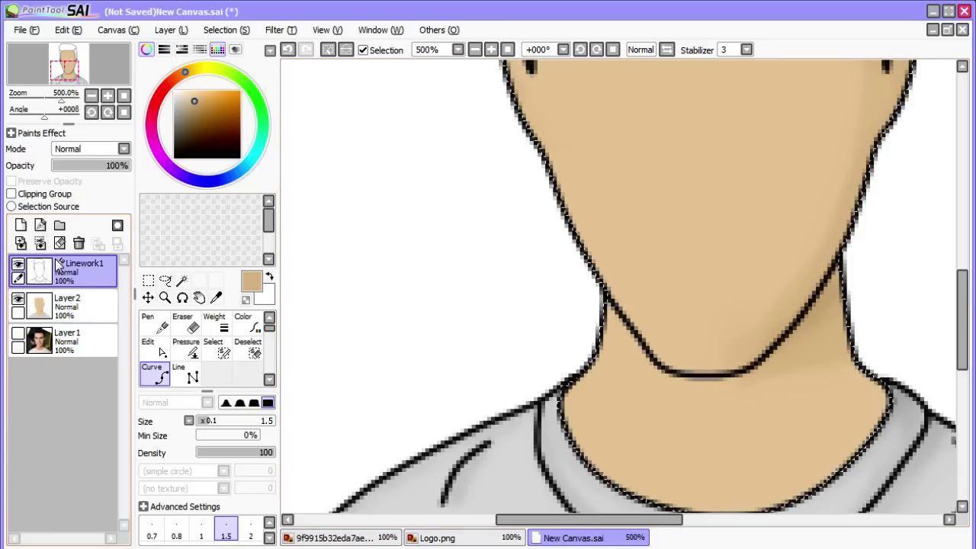
left_click(69, 305)
left_click(185, 374)
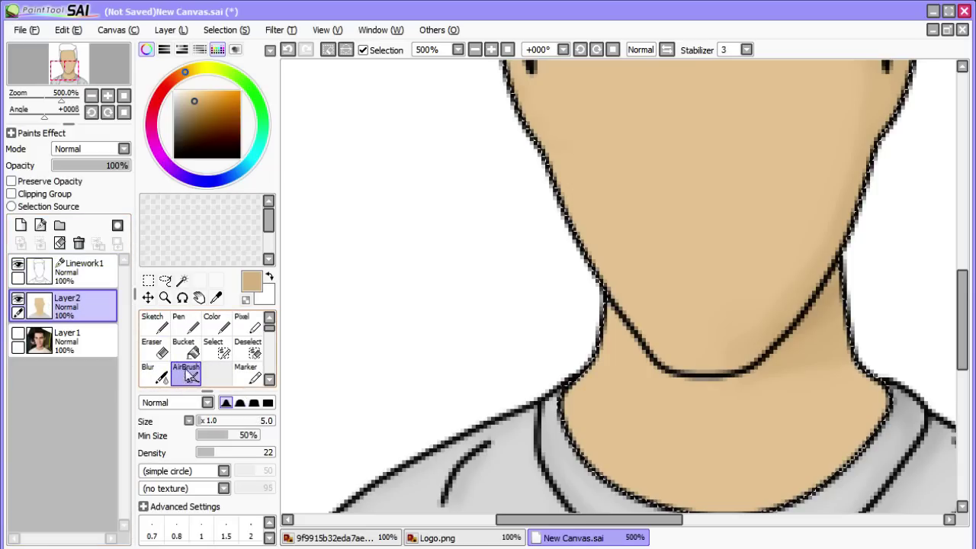
left_click_drag(743, 334, 740, 355)
right_click(722, 305)
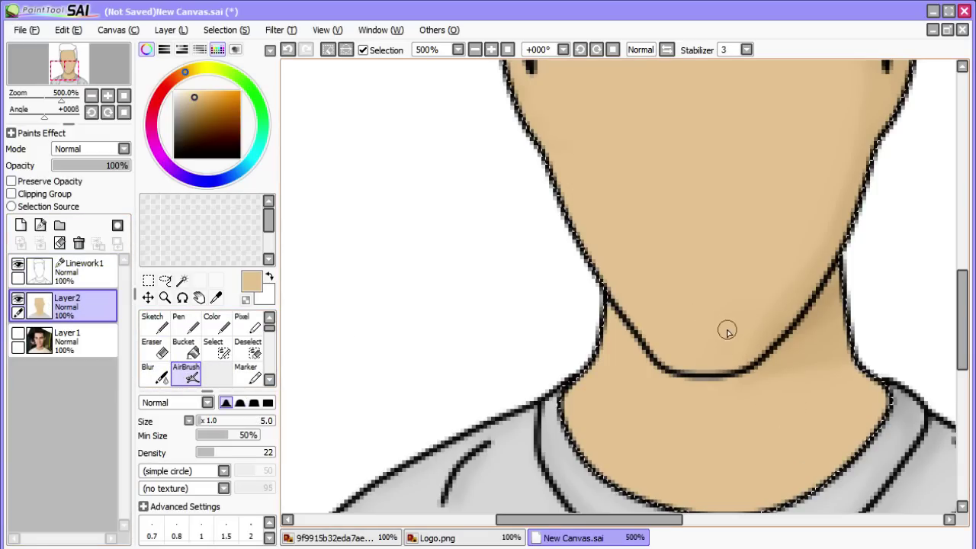
scroll(904, 335, "down", 3)
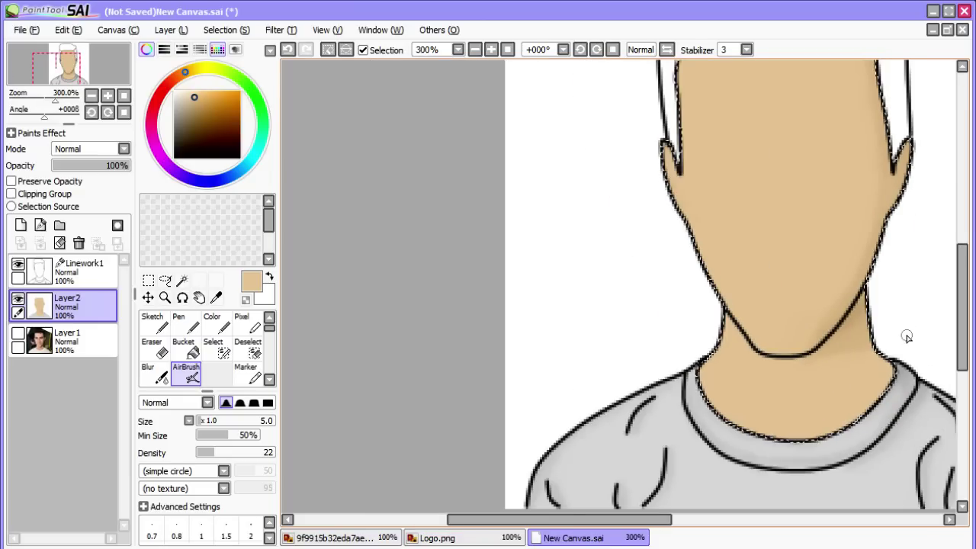
scroll(900, 331, "up", 1)
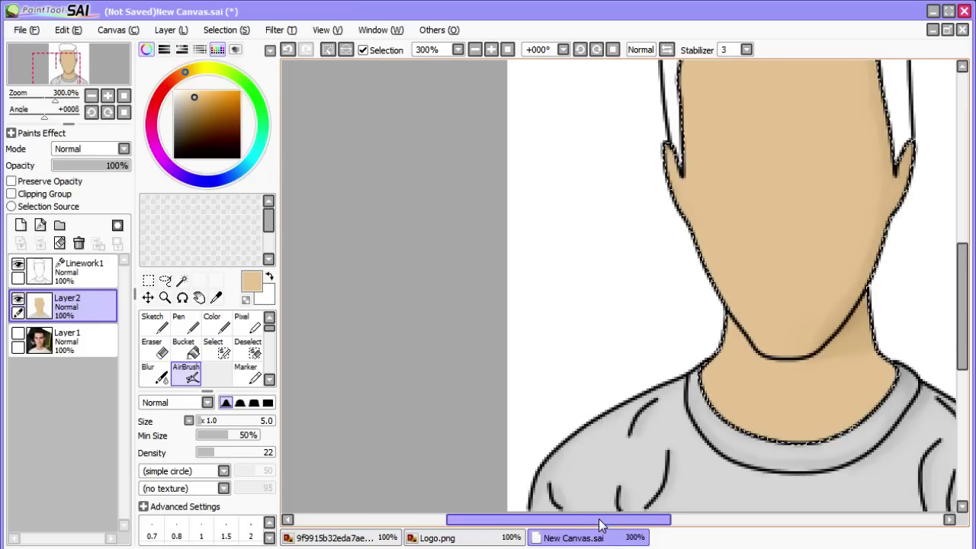
- Clear the skin selection and select the top section of the hair with the Magic Wand on Linework1
left_click_drag(600, 520, 676, 519)
left_click_drag(965, 328, 964, 263)
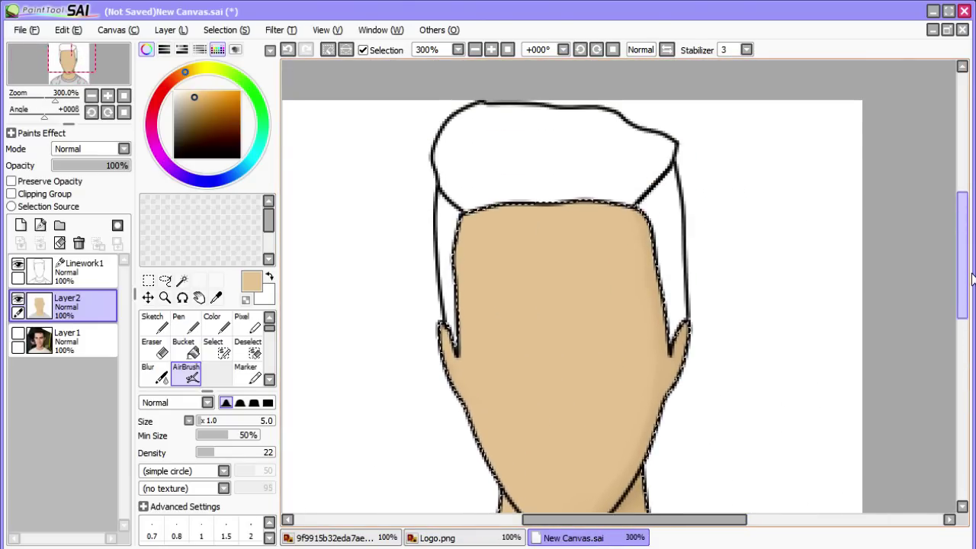
left_click(97, 270)
left_click(165, 280)
left_click(775, 268)
left_click(182, 279)
left_click(500, 287)
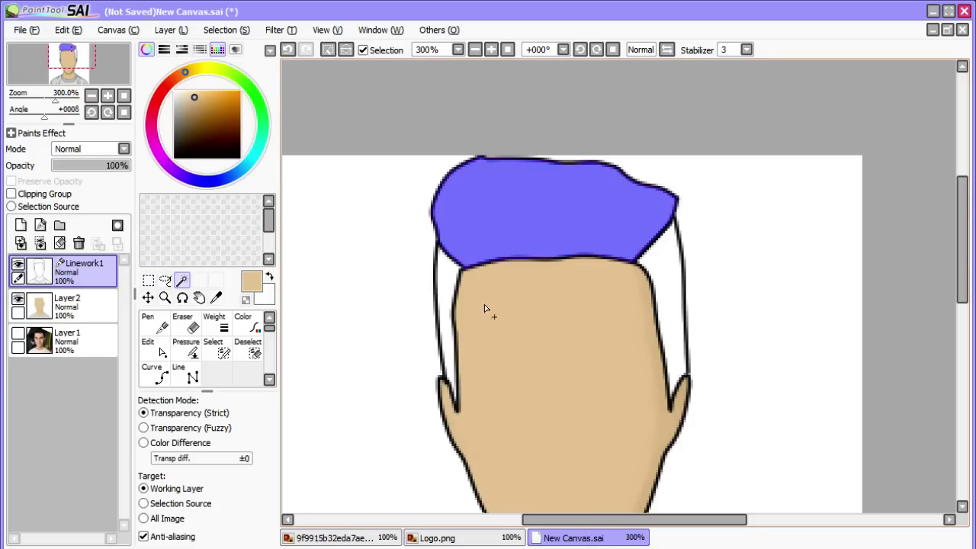
- Extend the Magic Wand selection over the hair sections on both sides of the face
left_click(449, 322)
scroll(676, 321, "up", 3)
left_click(658, 299)
scroll(635, 387, "up", 2)
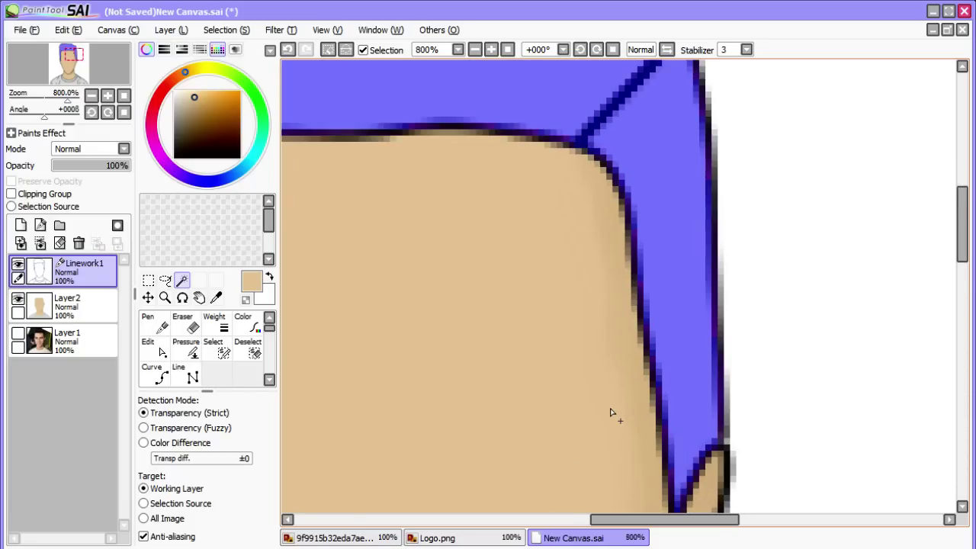
scroll(615, 413, "down", 4)
scroll(357, 453, "up", 1)
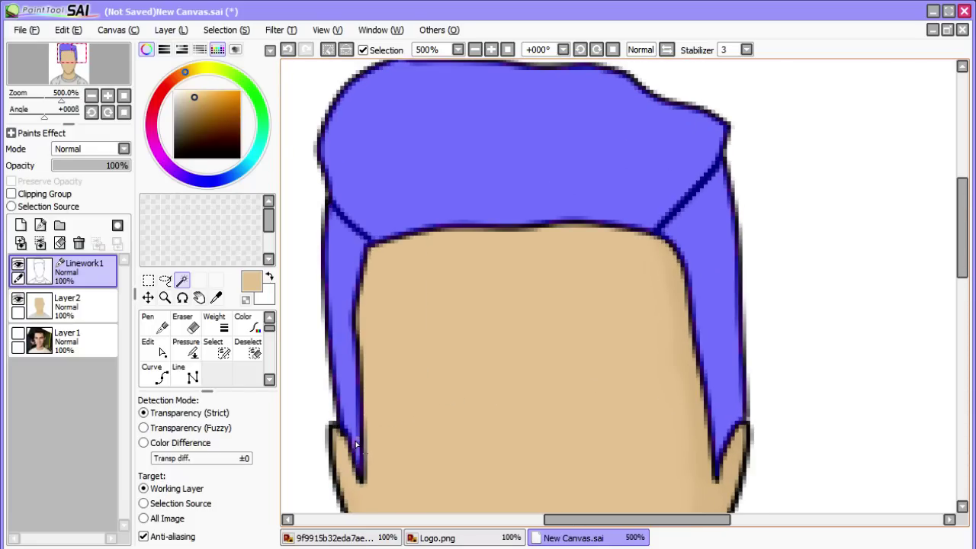
scroll(438, 376, "down", 3)
scroll(559, 344, "up", 1)
- Temporarily show the Layer1 portrait, sample the near-black hair color from it, and hide the portrait again
left_click(64, 298)
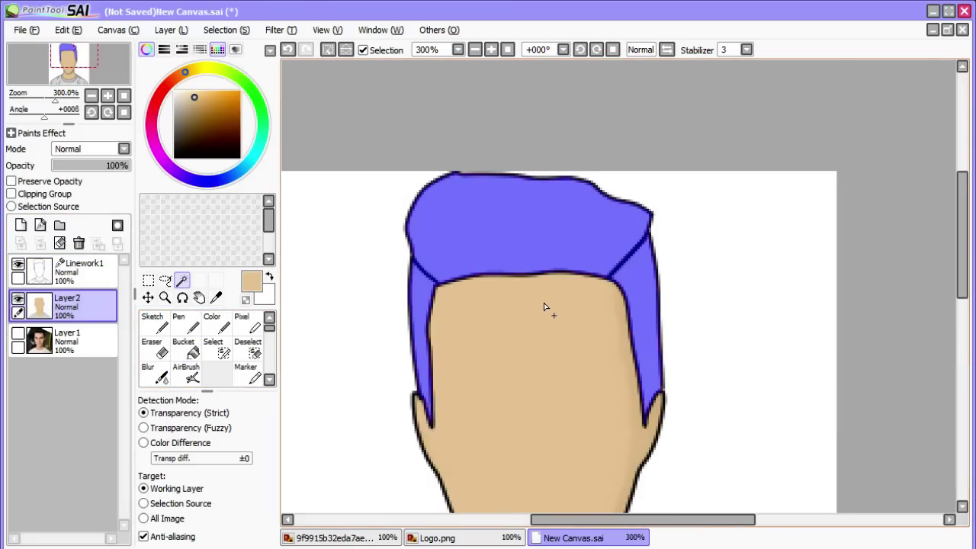
scroll(543, 303, "up", 1)
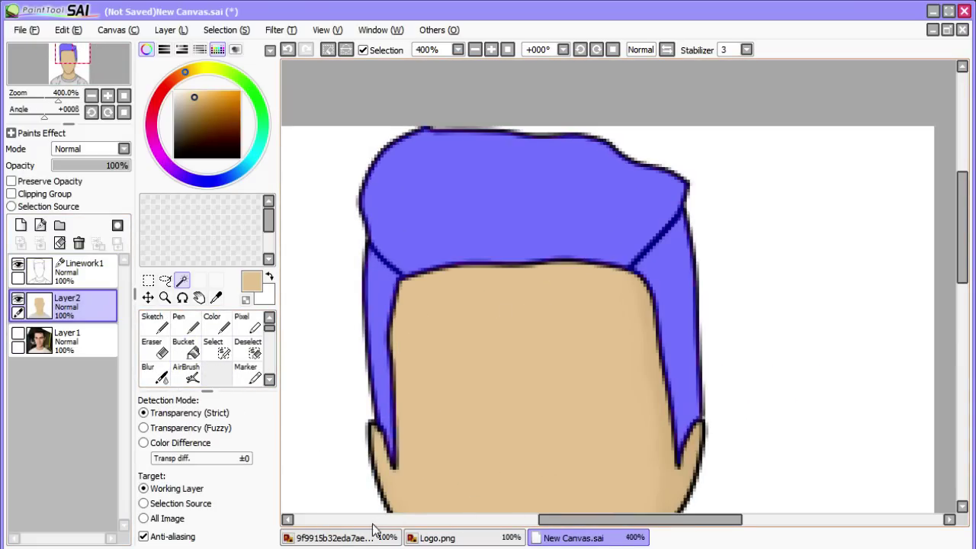
left_click(18, 333)
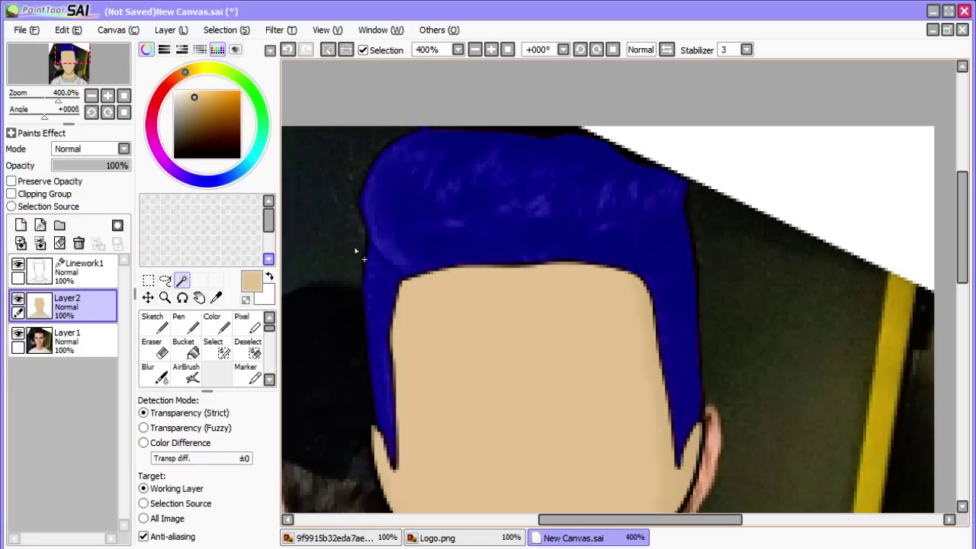
right_click(567, 207)
right_click(532, 262)
right_click(527, 261)
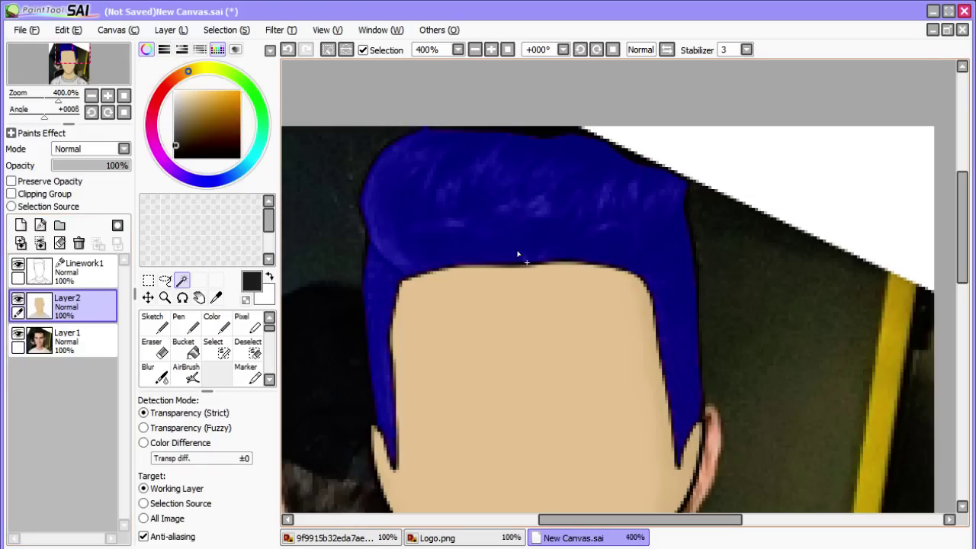
left_click(77, 271)
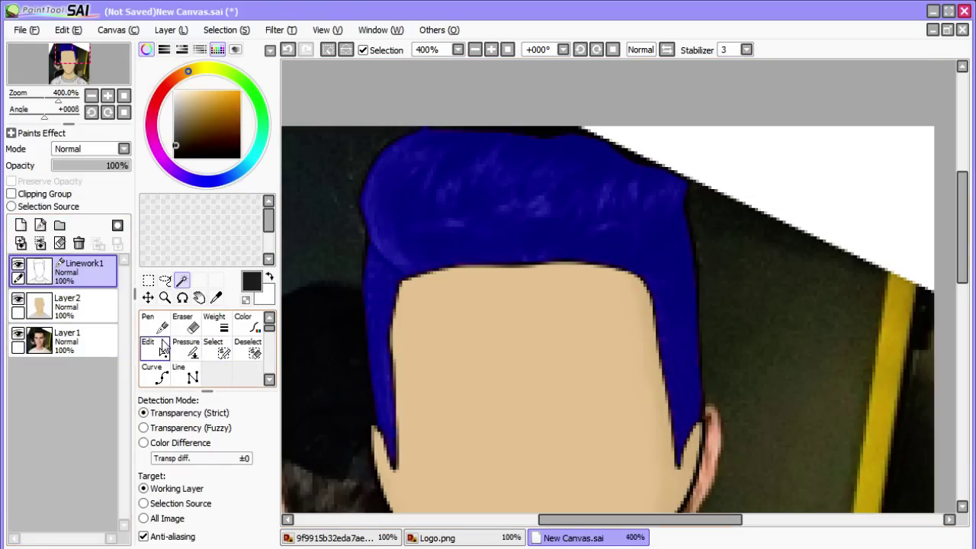
left_click(18, 333)
- Fill the selected top and both side hair sections with the near-black color on Layer2 using the Bucket
left_click(72, 307)
left_click(190, 354)
left_click(631, 168)
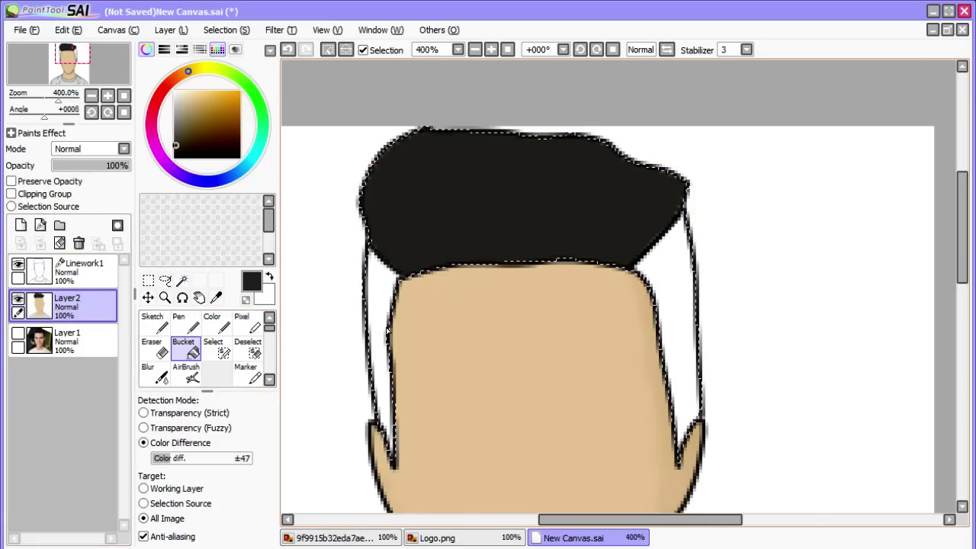
left_click(379, 335)
left_click(675, 305)
scroll(675, 305, "up", 3)
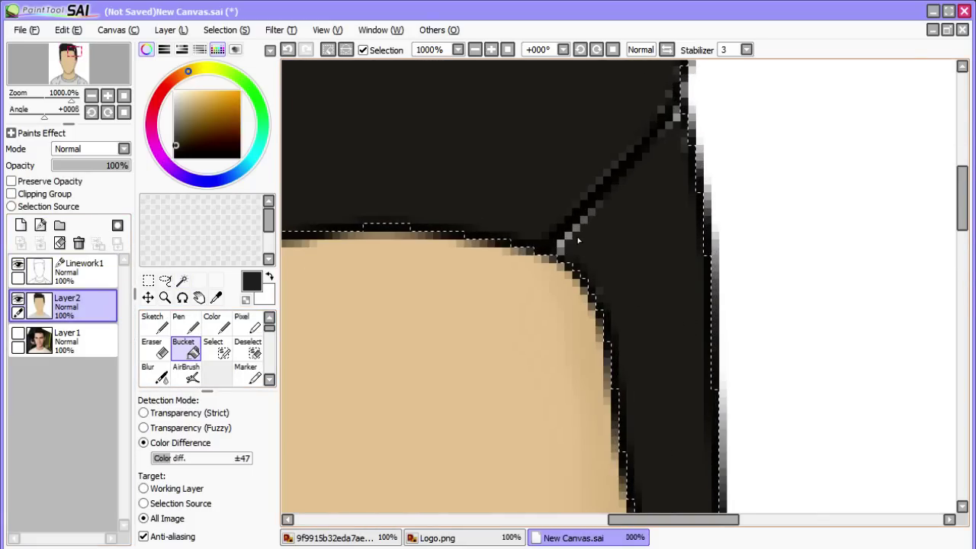
- Switch to the AirBrush on Layer2 and set its density to 100
left_click(186, 373)
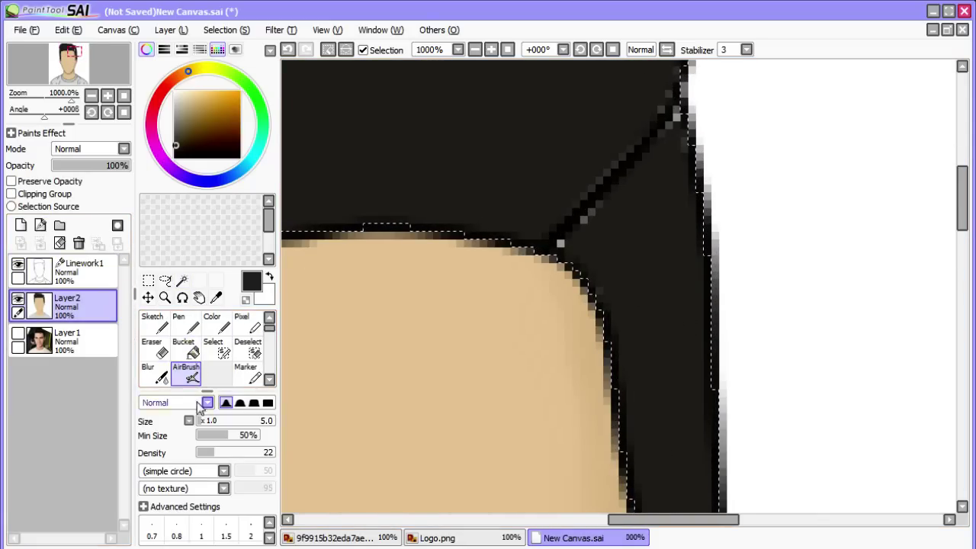
left_click_drag(234, 453, 274, 452)
scroll(627, 342, "down", 5)
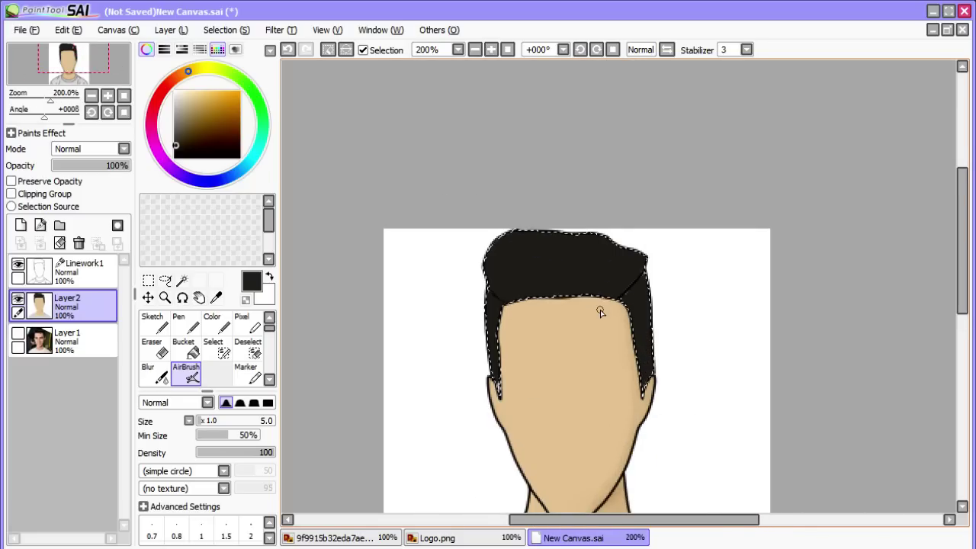
- Set the AirBrush to size 7 and density 17 and paint dark brown along the diagonal hair line at the right temple
left_click_drag(268, 421, 281, 420)
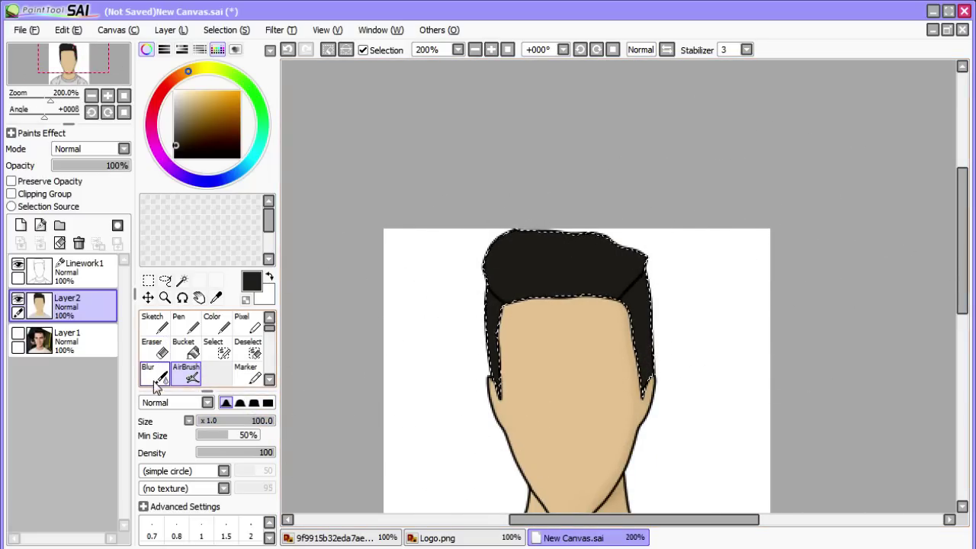
scroll(645, 322, "down", 3)
scroll(646, 316, "up", 5)
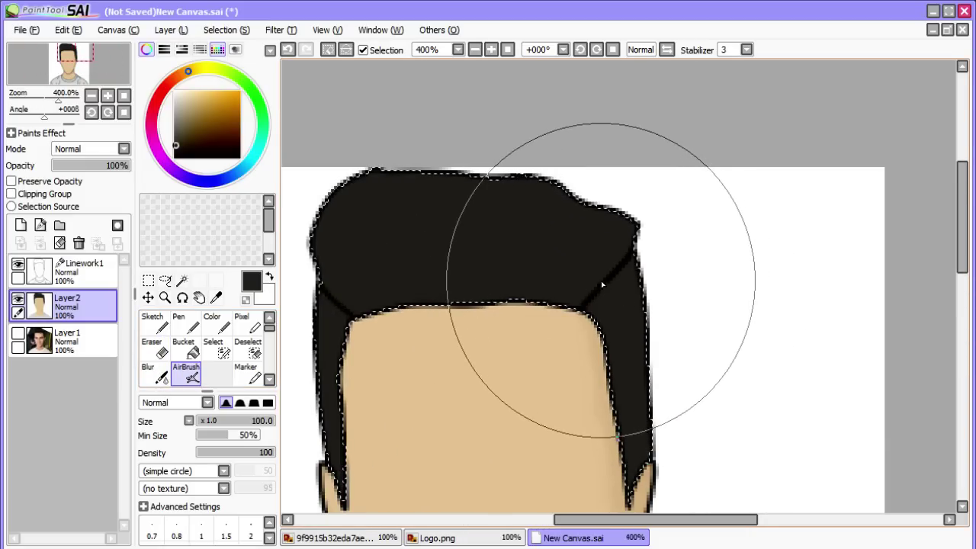
scroll(601, 282, "up", 2)
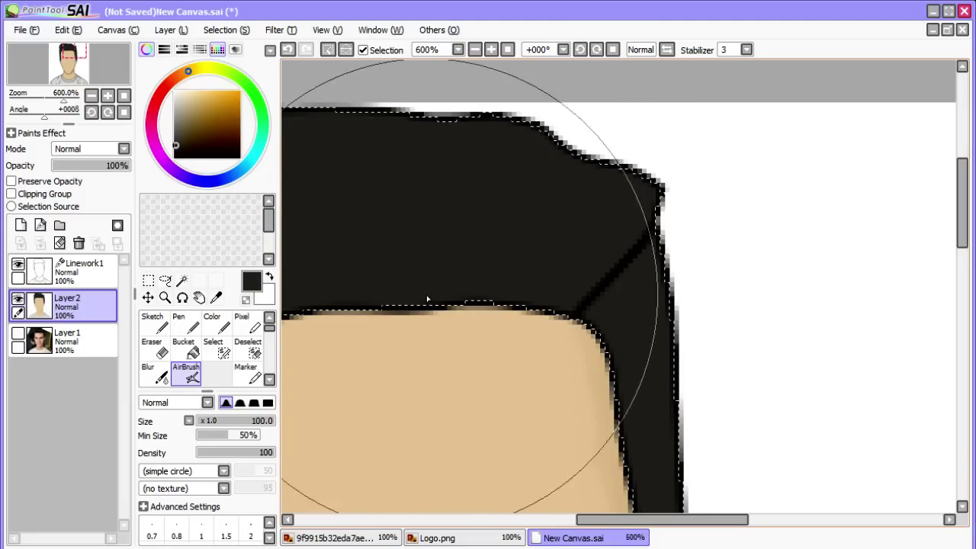
left_click_drag(223, 420, 203, 424)
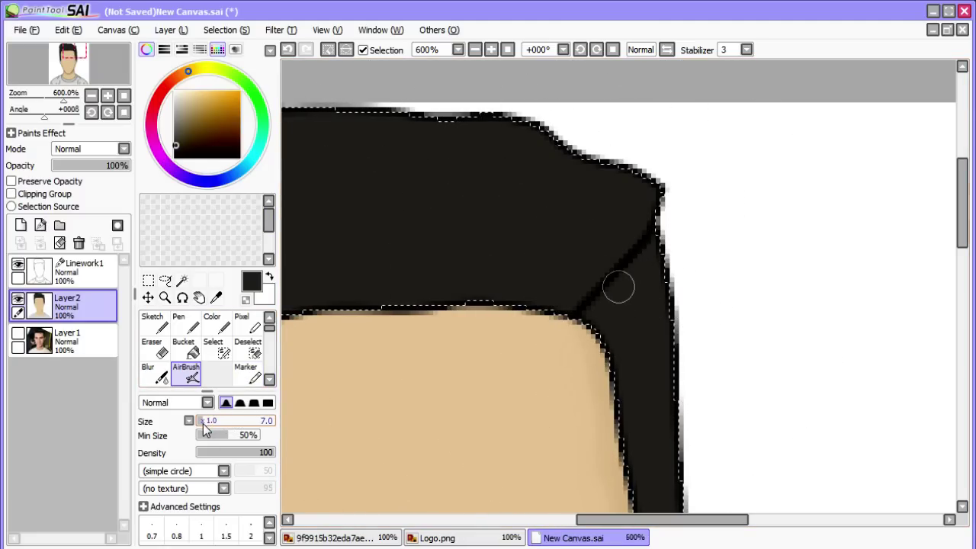
left_click(212, 455)
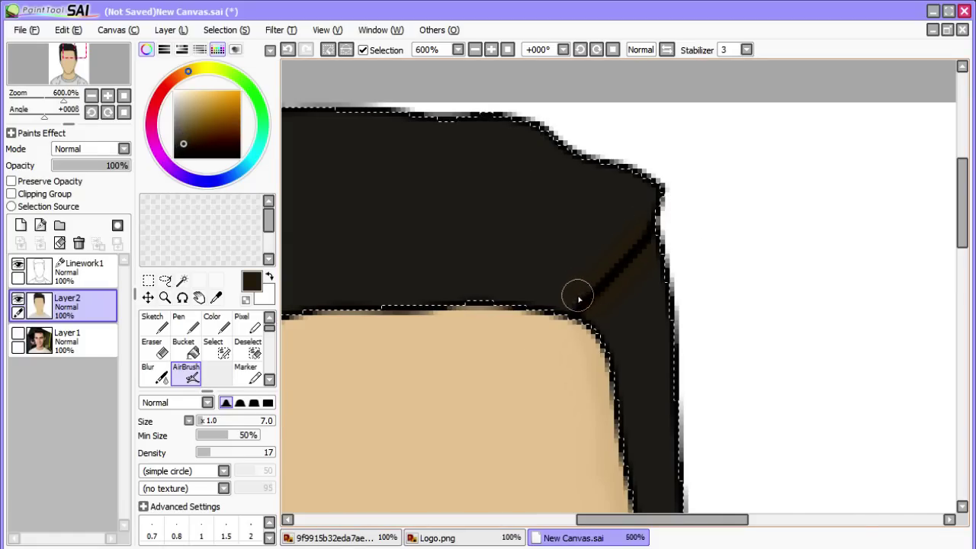
- On Linework1, move the diagonal curves dividing the top hair from both side sections into the outer hair outline
left_click(17, 267)
left_click(17, 267)
left_click(76, 271)
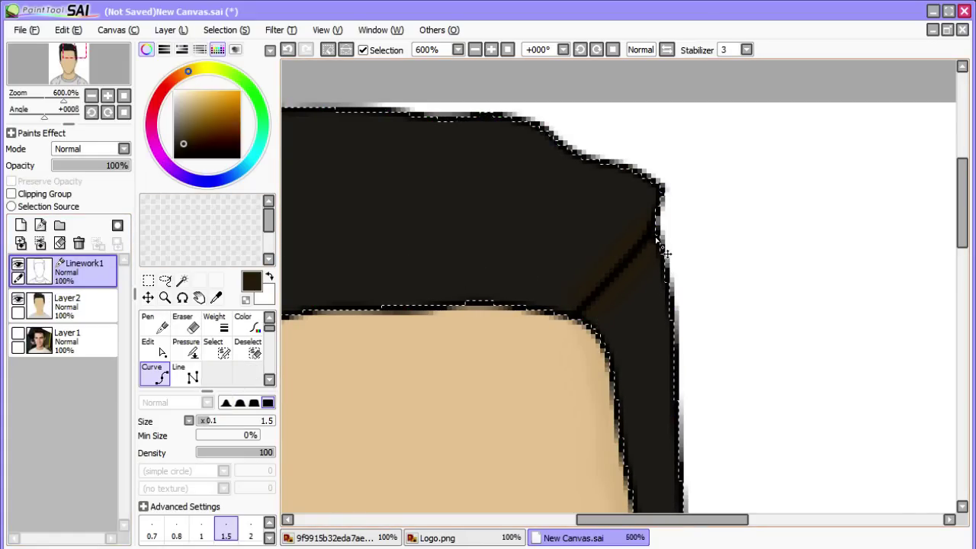
left_click(661, 192)
double_click(584, 314)
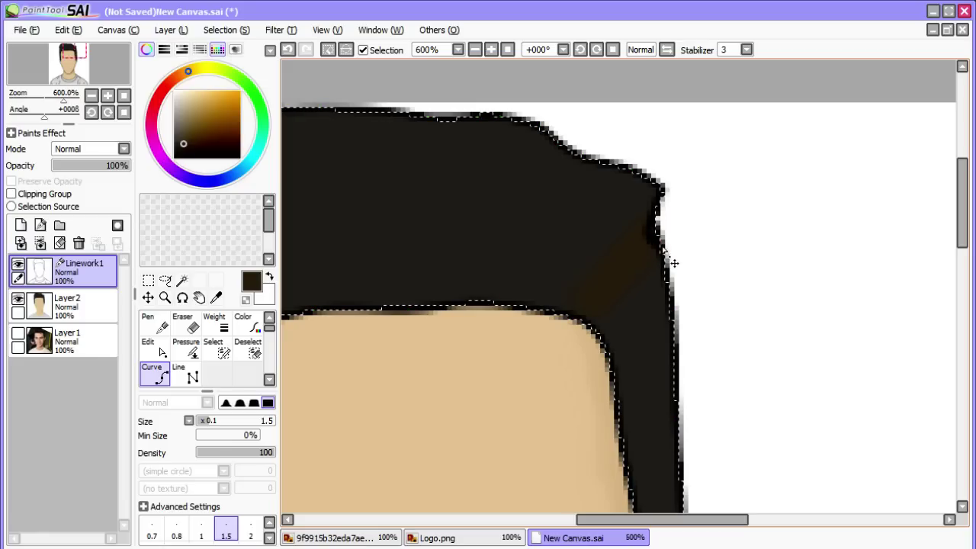
mouse_move(663, 263)
left_mouse_down()
mouse_move(655, 233)
mouse_move(648, 239)
left_mouse_up()
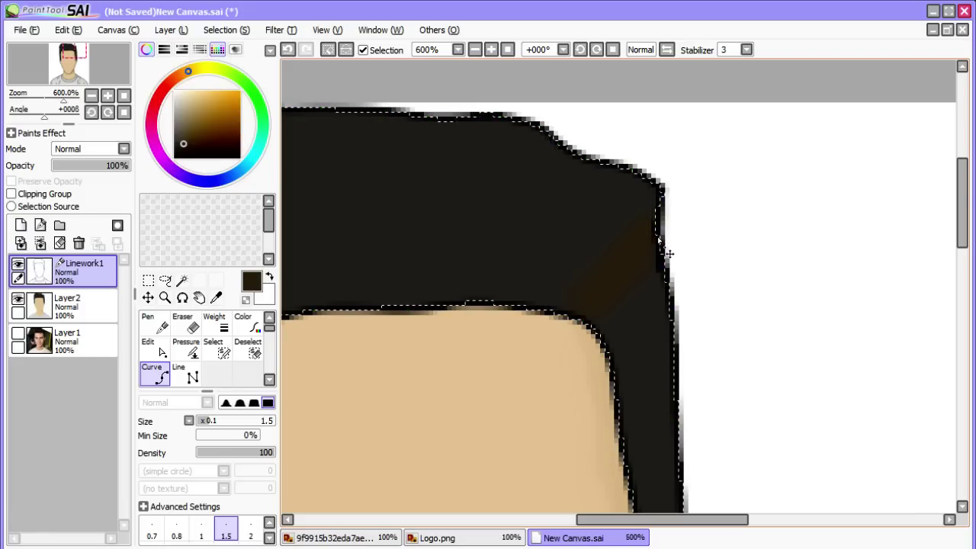
left_click(661, 271)
key("Return")
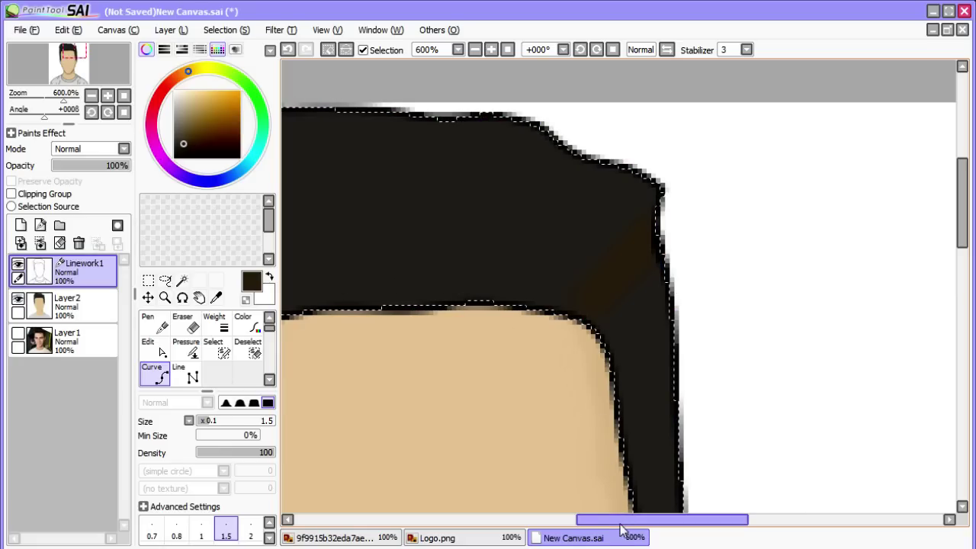
left_click_drag(618, 521, 538, 525)
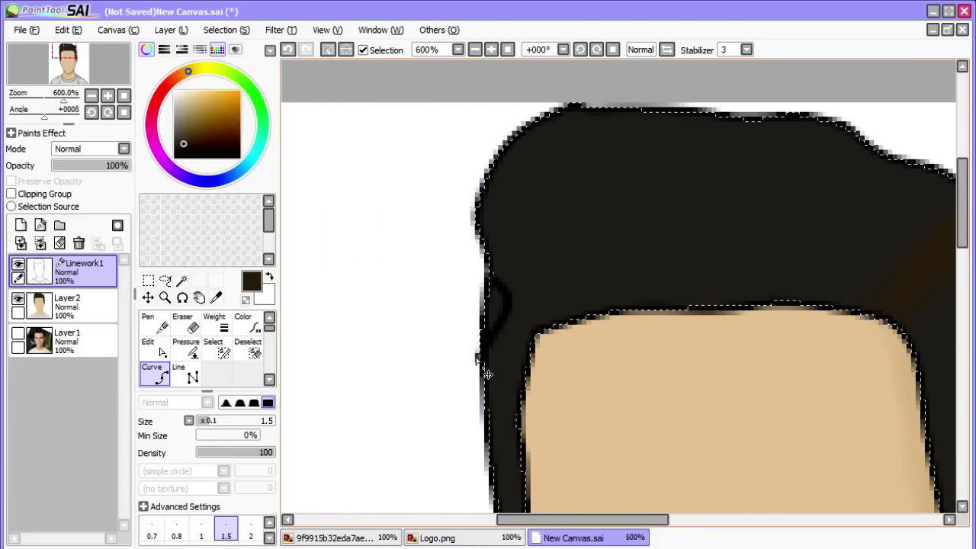
left_click_drag(511, 308, 495, 303)
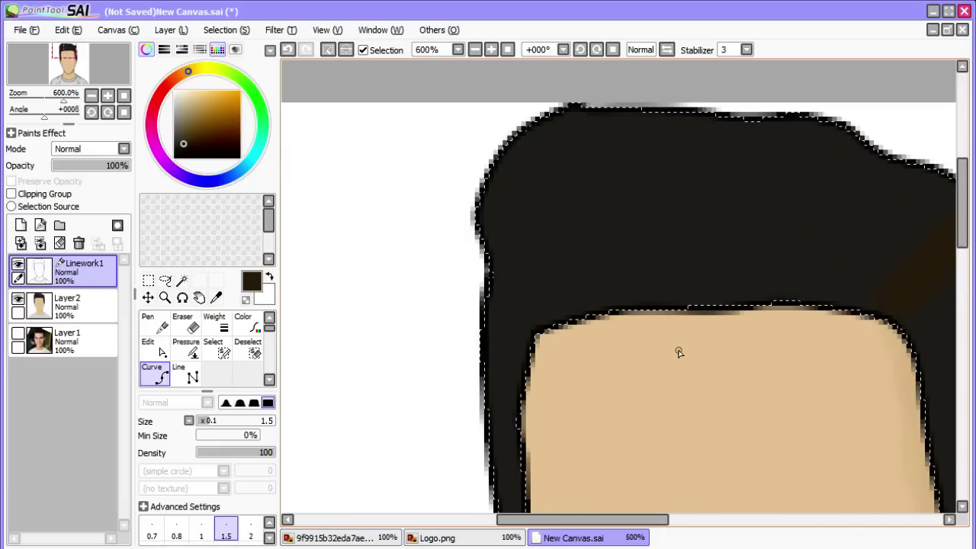
- Airbrush dark brown shading on Layer2 at the left temple where the top hair meets the side section
left_click(39, 305)
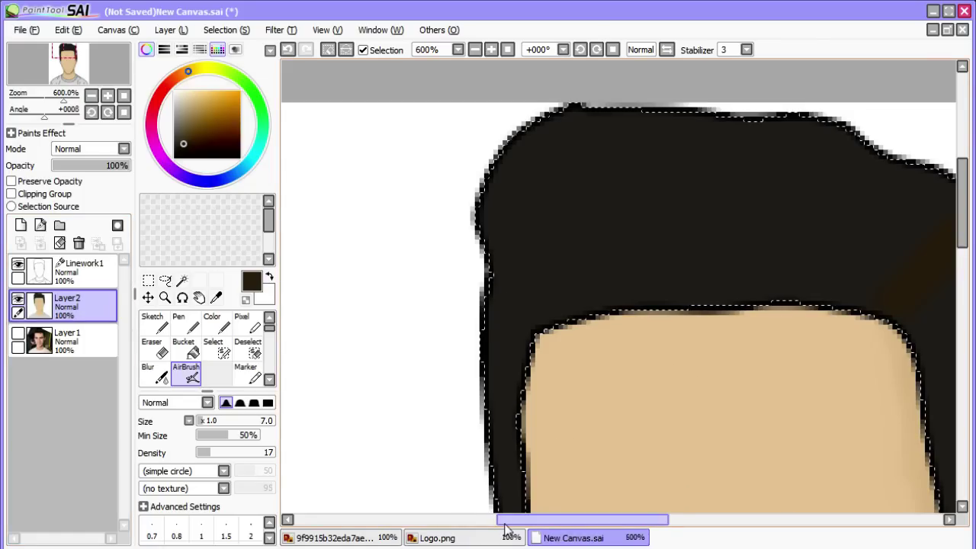
left_click_drag(506, 522, 550, 524)
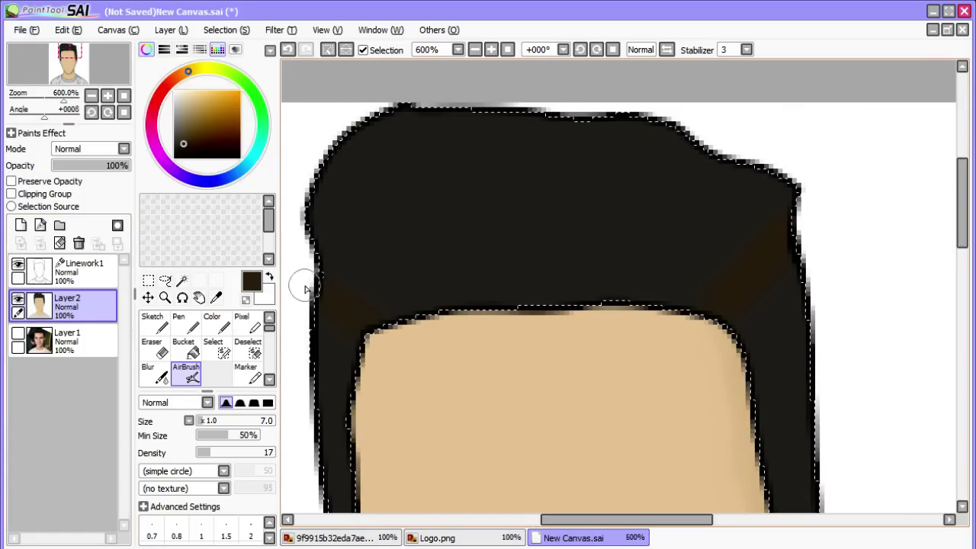
scroll(356, 312, "up", 2)
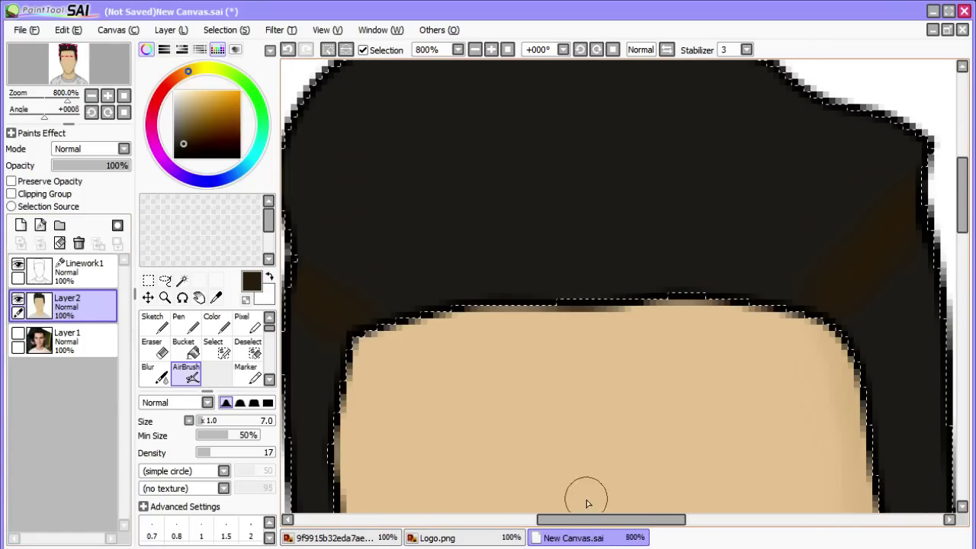
left_click_drag(594, 519, 569, 519)
- Touch up the brown temple patches with the Pen at size 1.2 in the near-black hair color
left_click(184, 324)
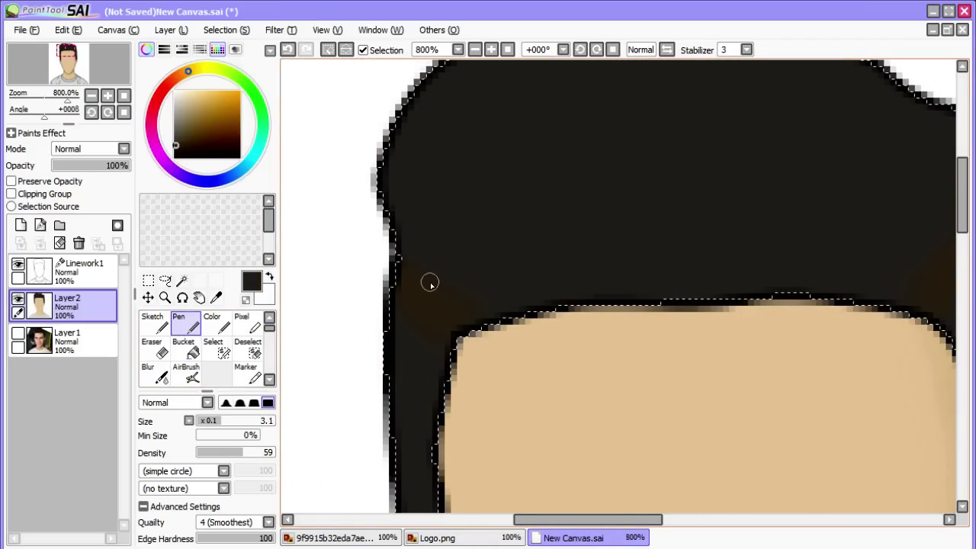
scroll(428, 288, "down", 2)
scroll(428, 289, "up", 4)
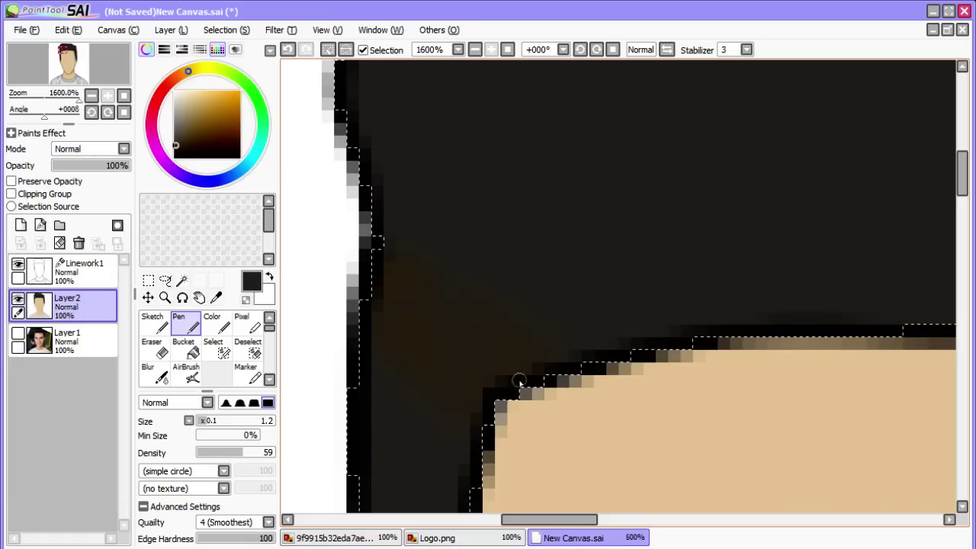
left_click_drag(516, 519, 650, 520)
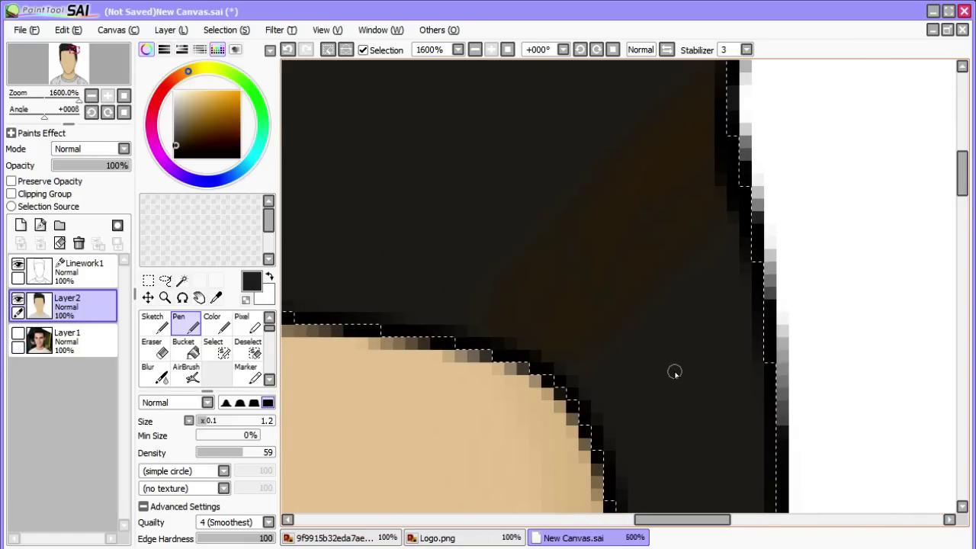
scroll(675, 371, "down", 6)
scroll(536, 410, "down", 1)
scroll(535, 412, "up", 2)
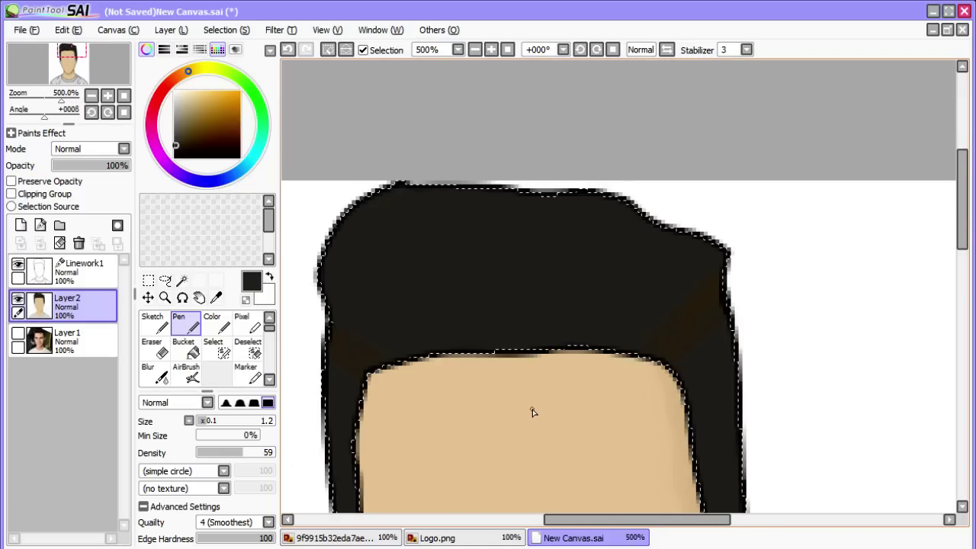
scroll(534, 412, "up", 1)
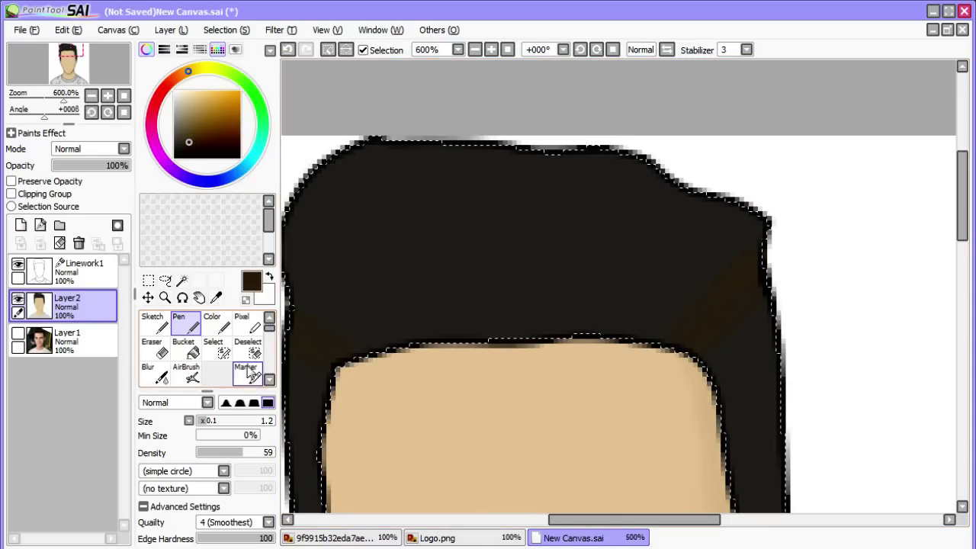
- Undo the brown AirBrush stroke on the right side hair and airbrush a darker near-black shade along the hair's edges on Layer2
left_click(185, 373)
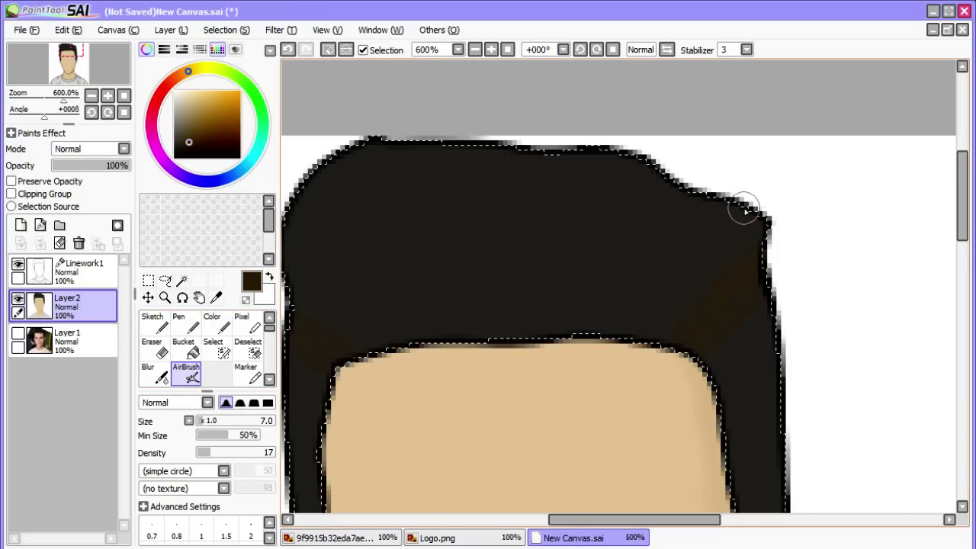
left_click_drag(963, 197, 963, 238)
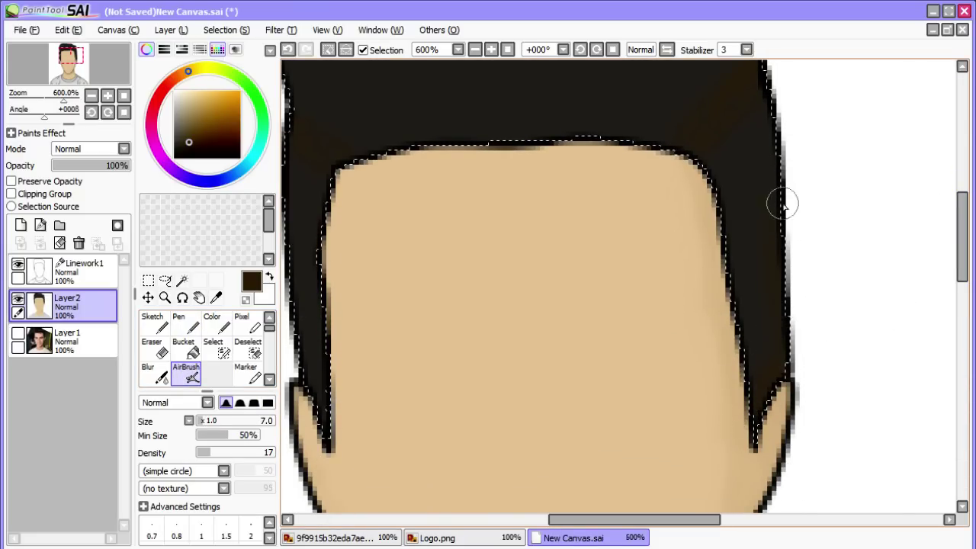
key("ctrl+z")
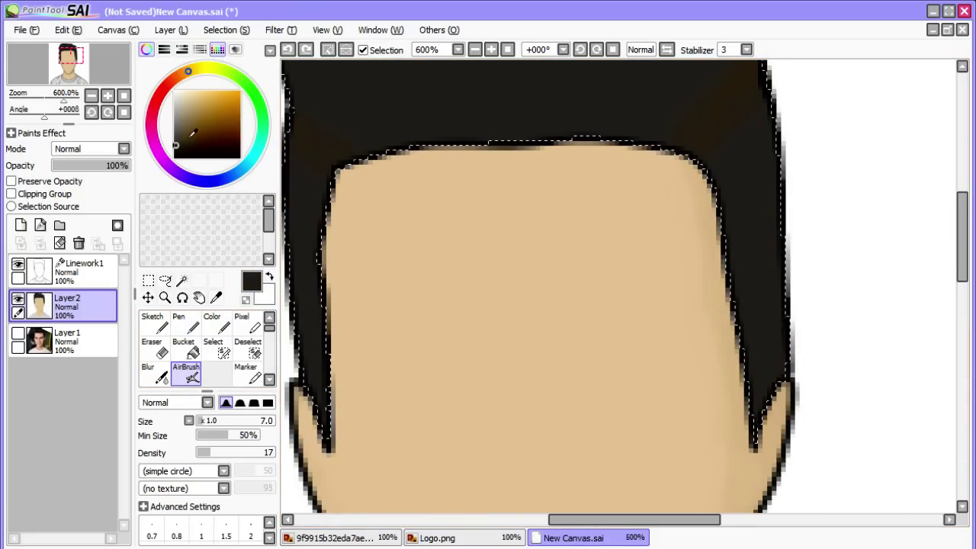
left_click(182, 147)
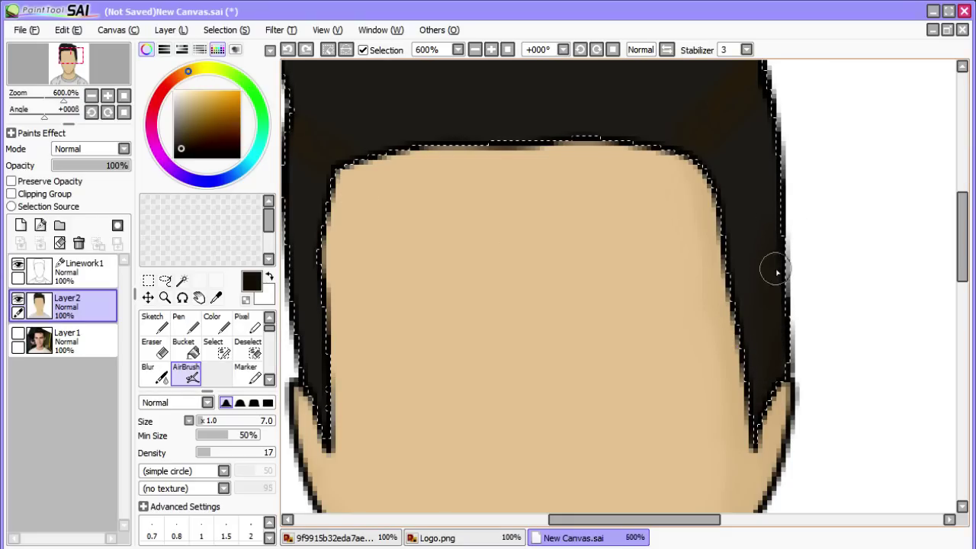
left_click_drag(773, 147, 773, 130)
left_click_drag(963, 254, 963, 203)
left_click_drag(772, 435, 771, 352)
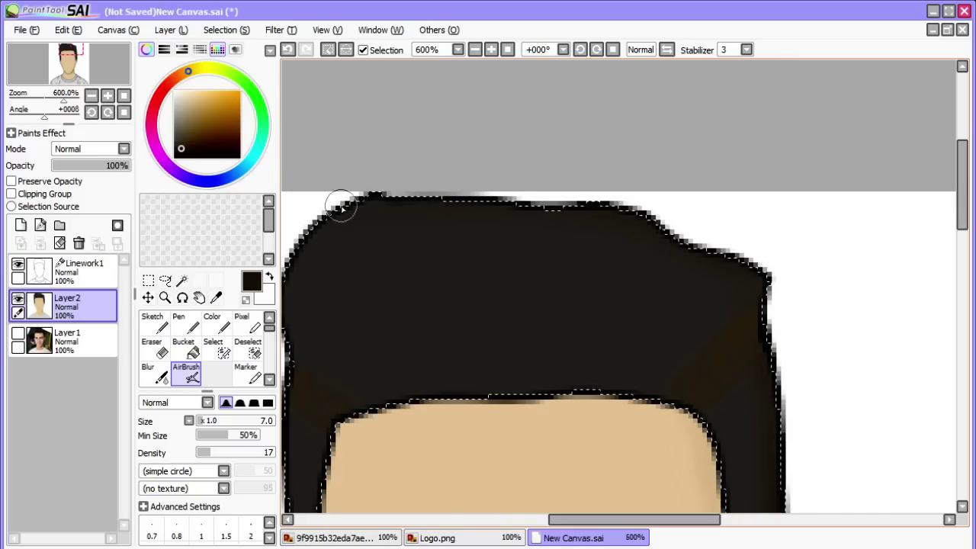
left_click_drag(681, 520, 655, 520)
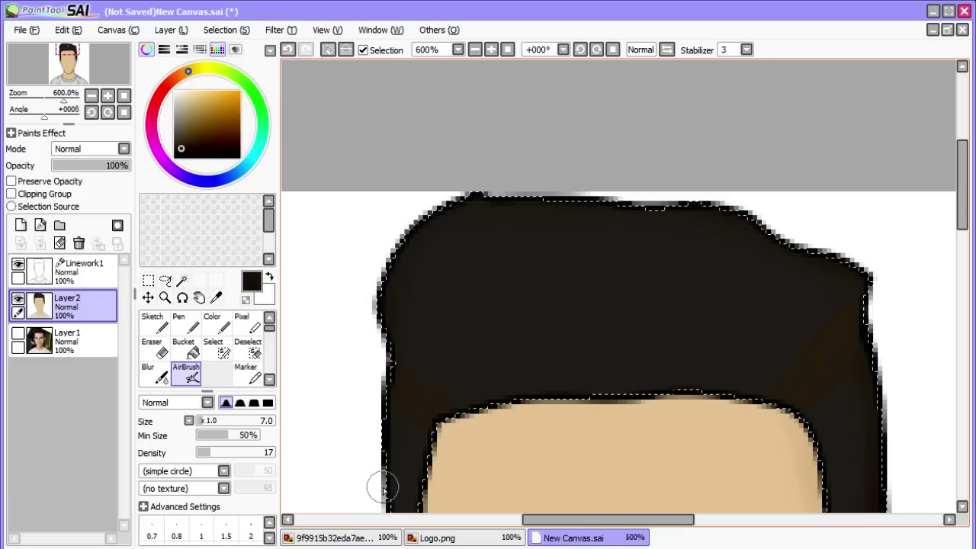
scroll(896, 221, "down", 2)
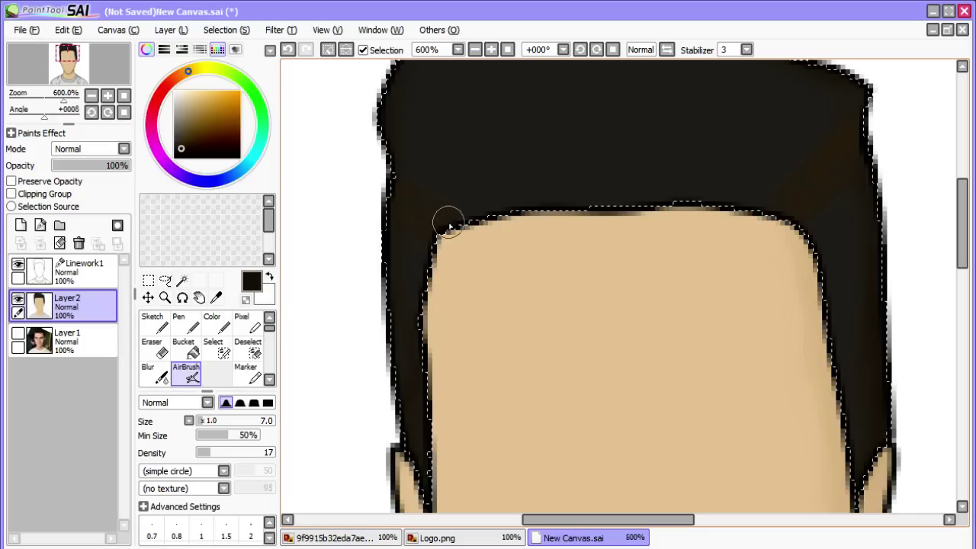
- Soften the shading around the hair edges and temples using the Blur tool at size 15 and density 4
left_click(153, 372)
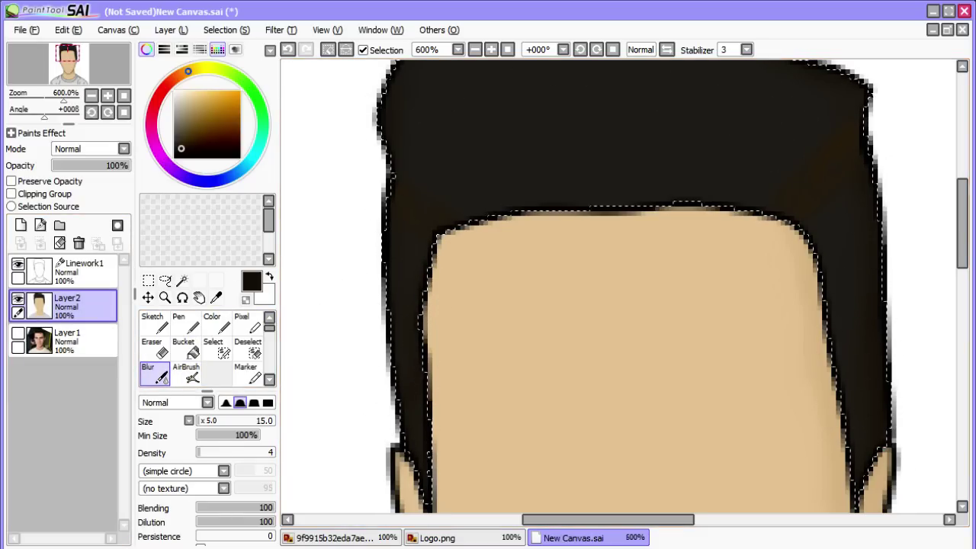
scroll(924, 233, "up", 5)
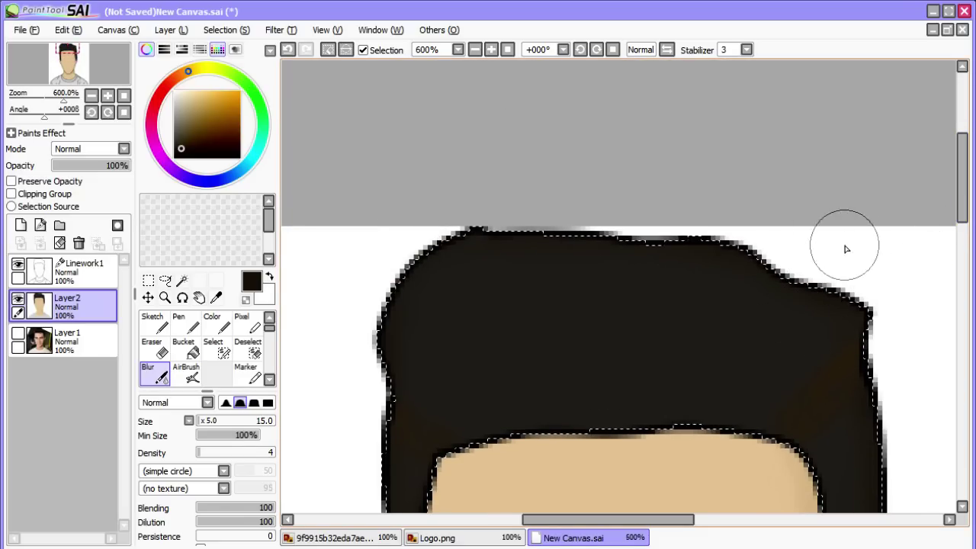
scroll(754, 245, "up", 1)
scroll(754, 295, "down", 3)
scroll(762, 352, "up", 2)
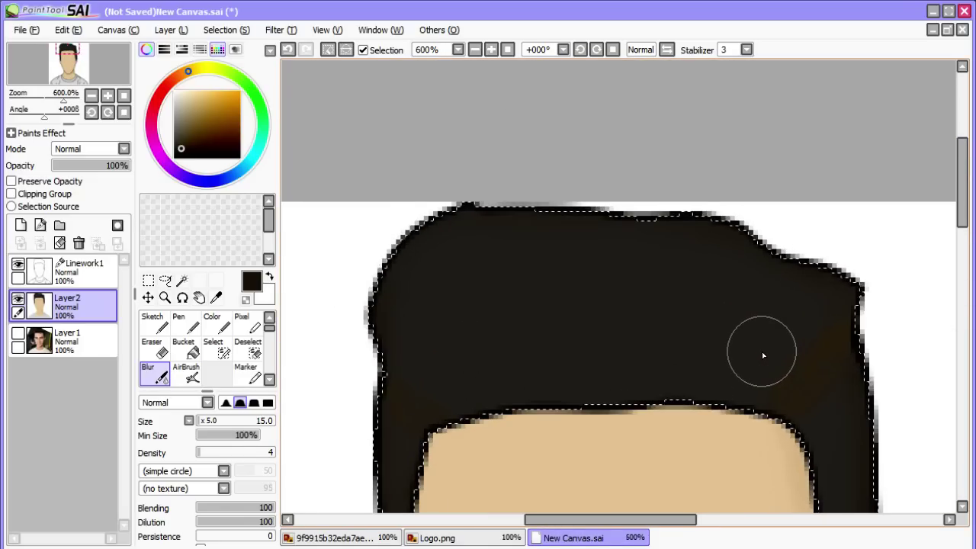
scroll(761, 352, "up", 1)
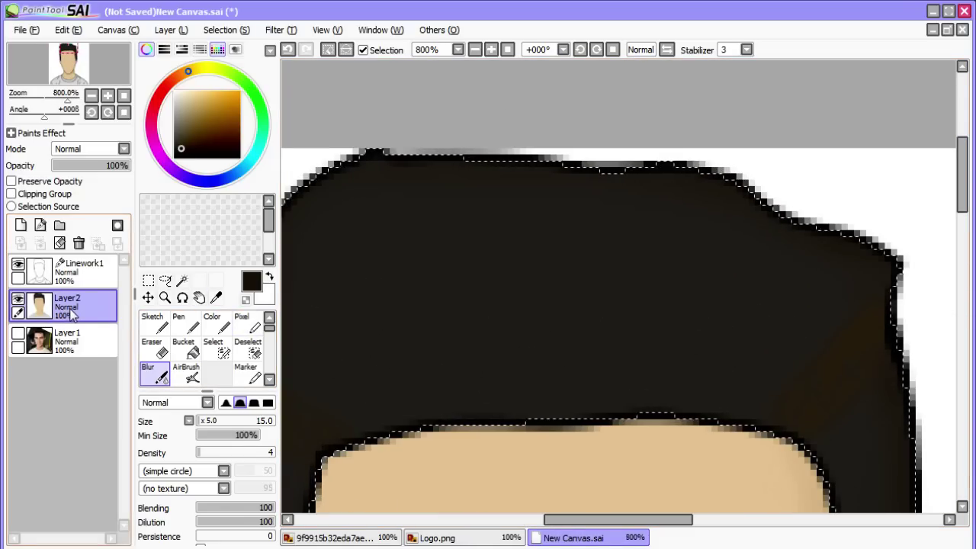
- Clear the hair selection, lasso a jagged zigzag shape across the top hair, and make Layer2 active
left_click(164, 280)
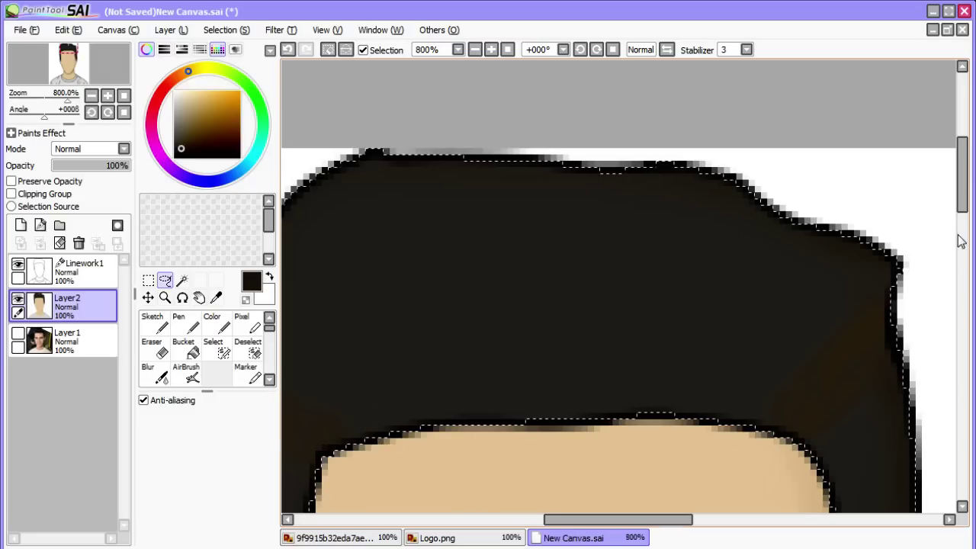
left_click_drag(645, 520, 614, 528)
left_click_drag(467, 219, 529, 389)
key("ctrl+z")
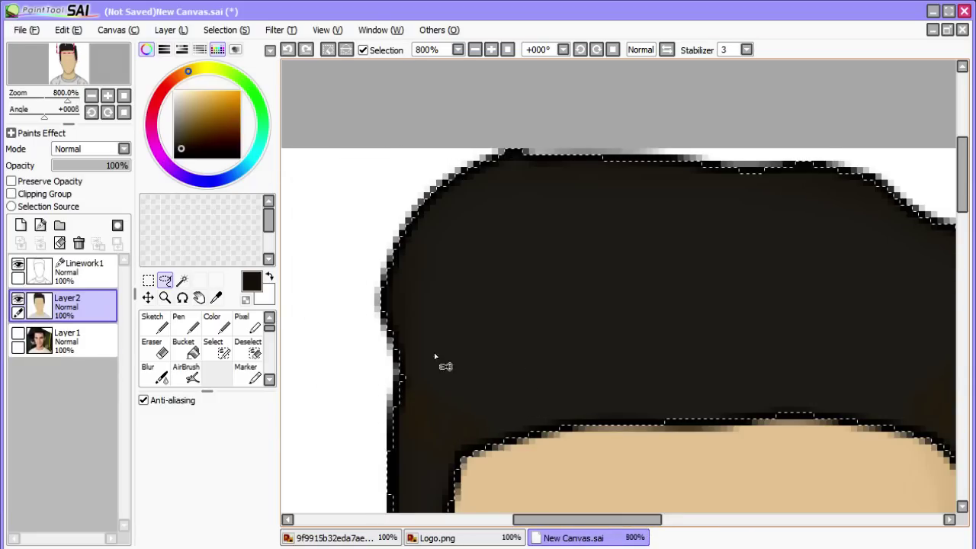
left_click(76, 271)
key("ctrl+d")
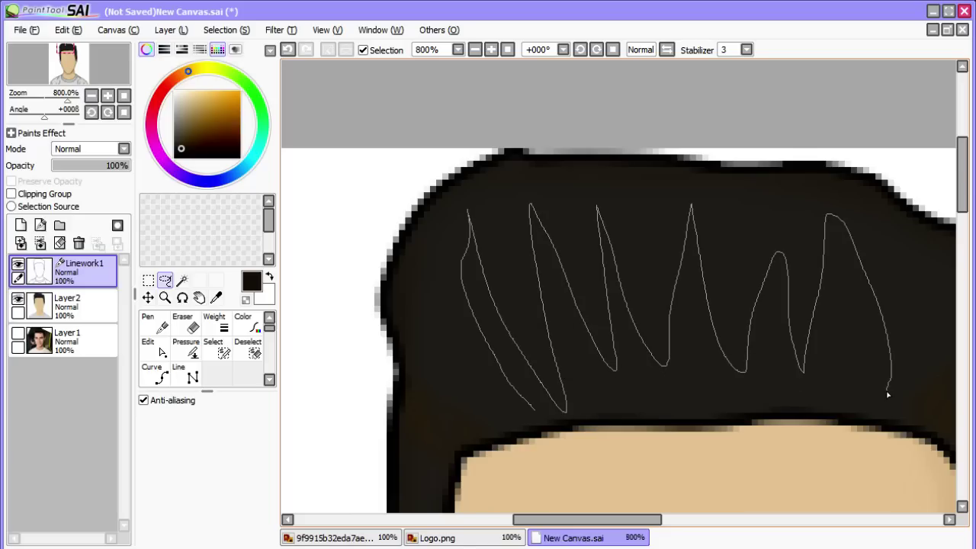
left_click_drag(602, 414, 611, 414)
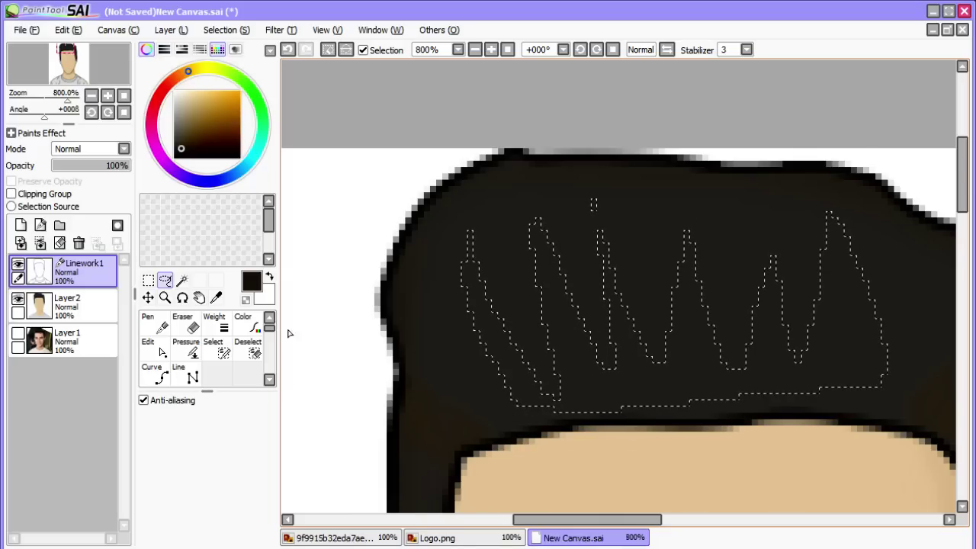
left_click(76, 305)
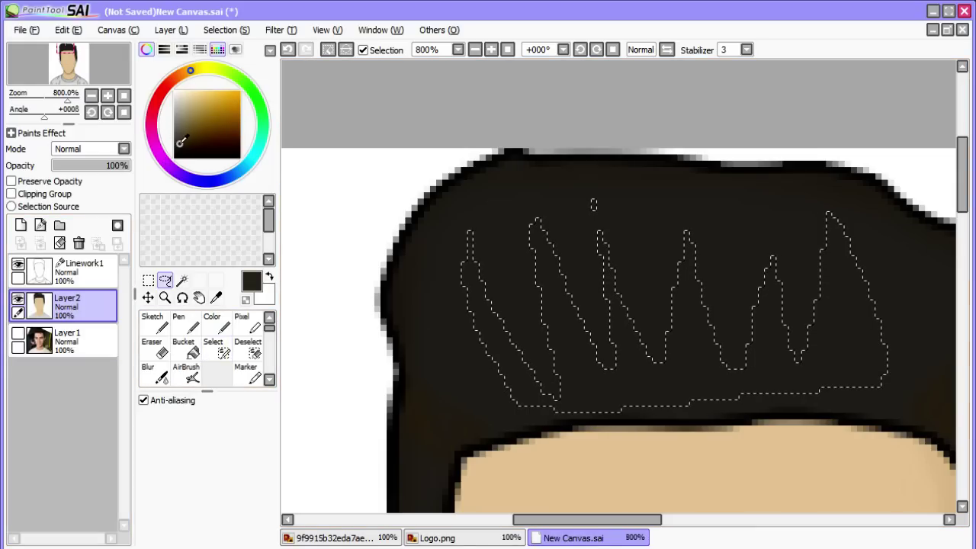
- Try to fill the zigzag hair selection with the Bucket in the current dark brown, and undo the fill
left_click(187, 349)
left_click(517, 372)
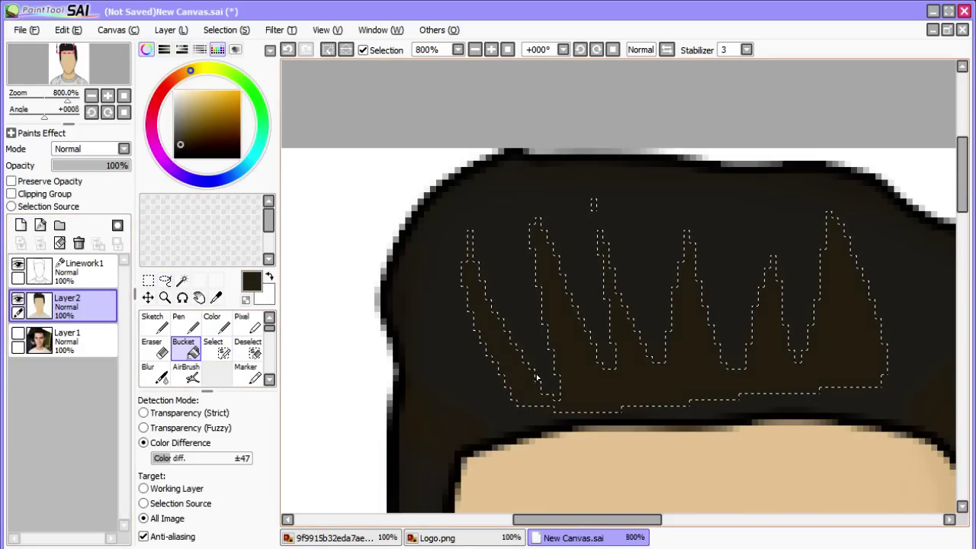
scroll(806, 389, "up", 1)
scroll(801, 385, "down", 6)
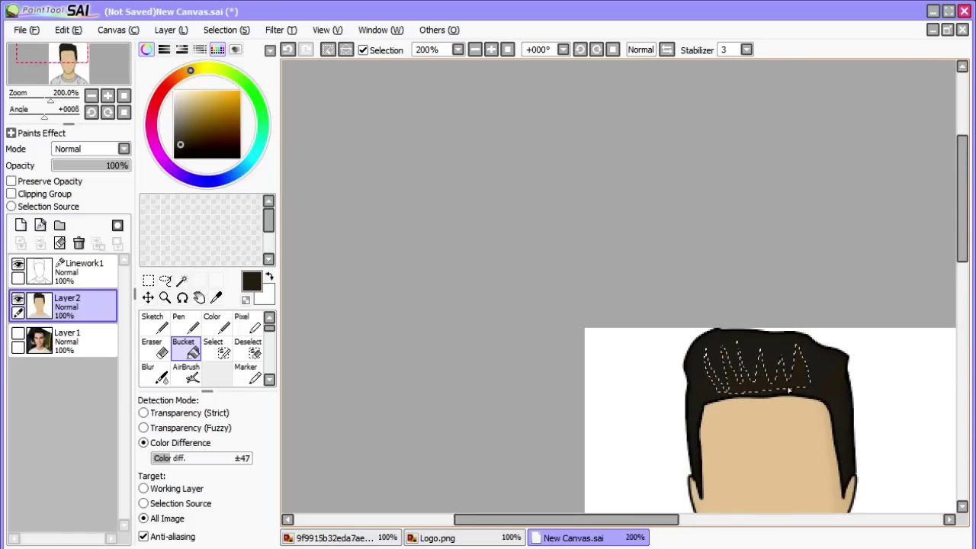
scroll(783, 382, "up", 6)
scroll(763, 382, "up", 1)
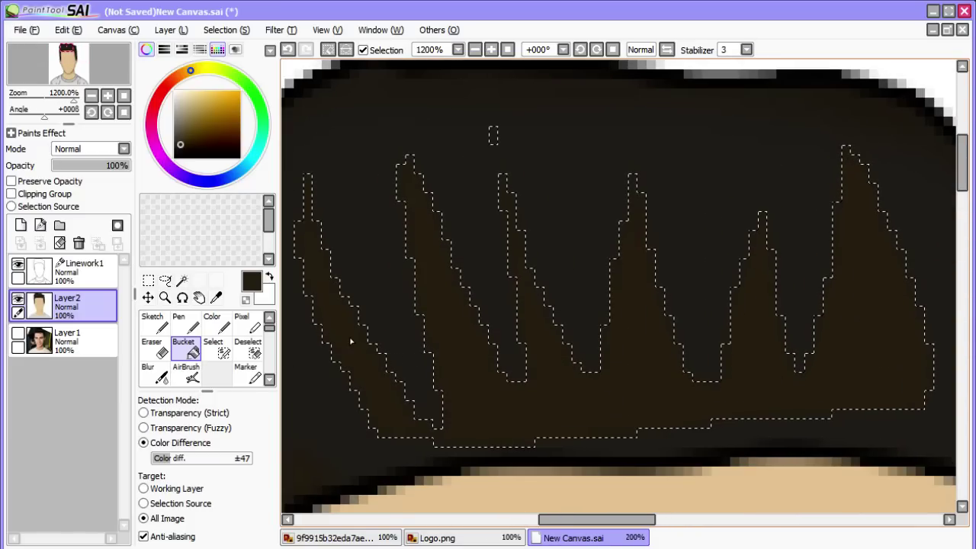
key("ctrl+z")
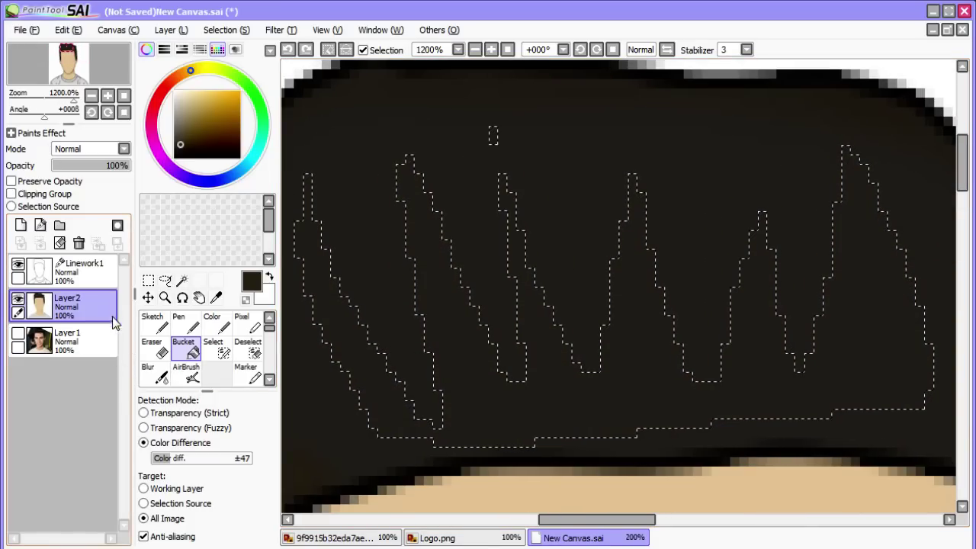
- Airbrush lightly inside the zigzag hair selection at size 7 and density 17, and clear the selection
left_click(188, 372)
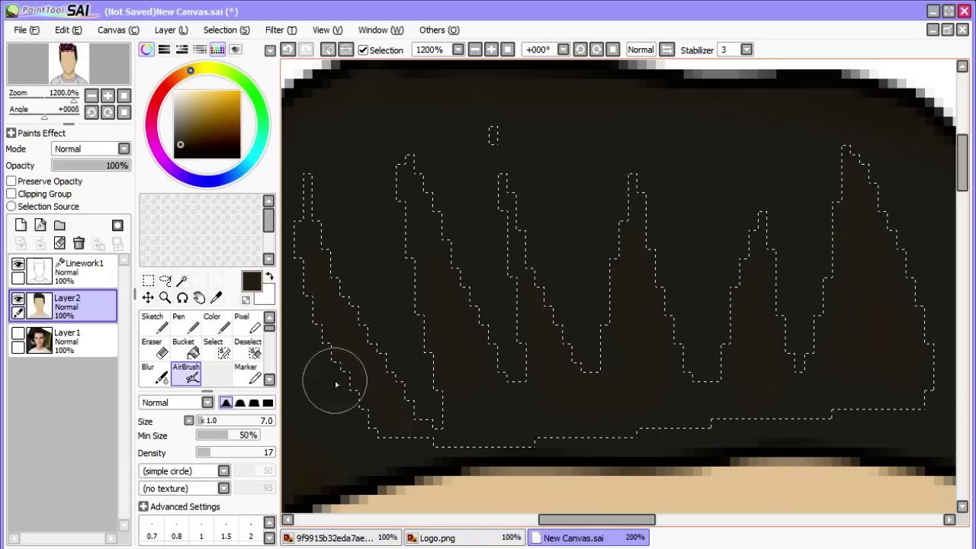
left_click(164, 280)
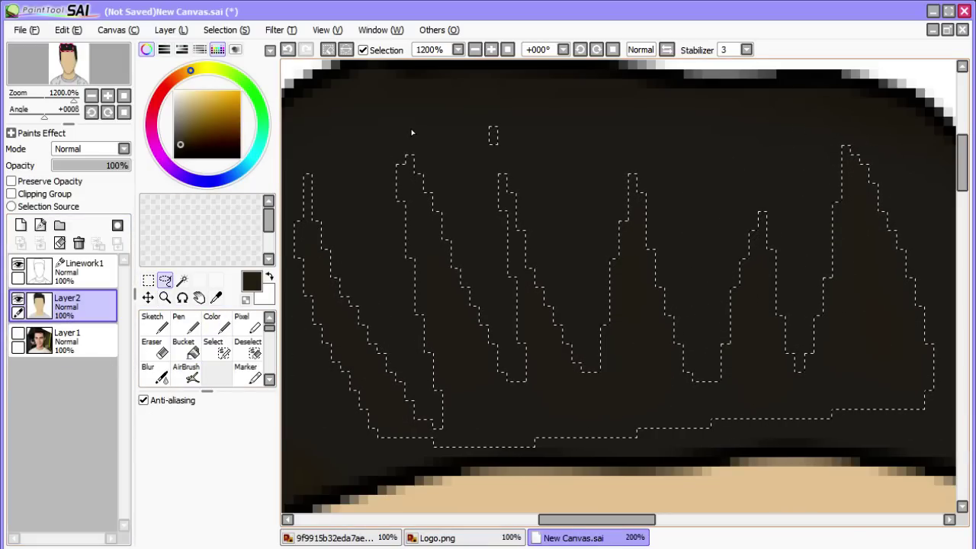
key("ctrl+d")
- Lasso a new, wider zigzag with five upward spikes across the top hair
scroll(546, 341, "down", 2)
scroll(546, 341, "up", 2)
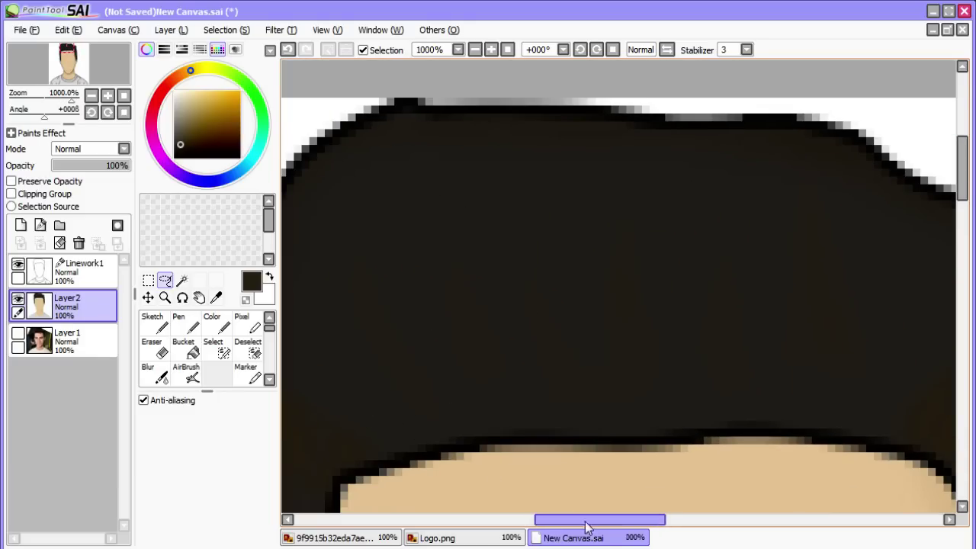
left_click_drag(591, 518, 566, 508)
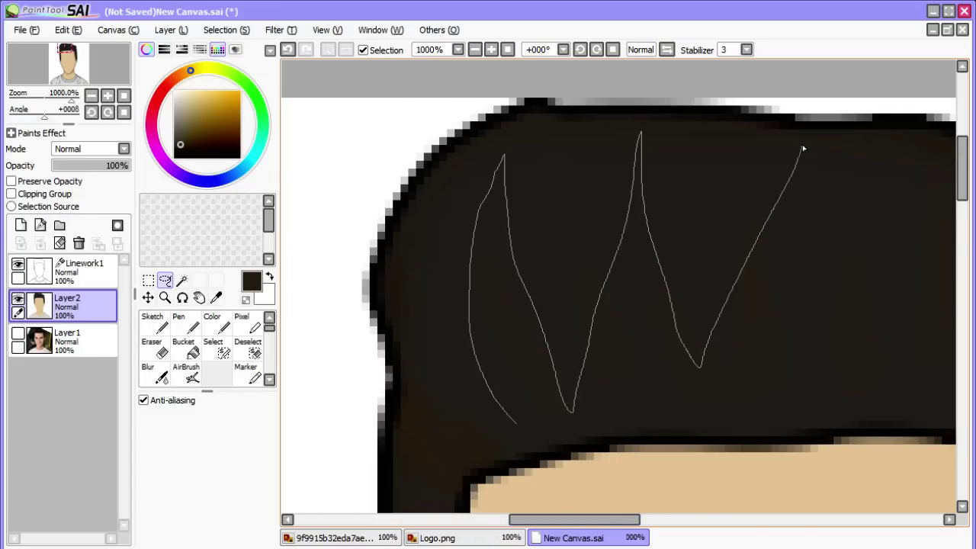
left_click_drag(973, 186, 962, 329)
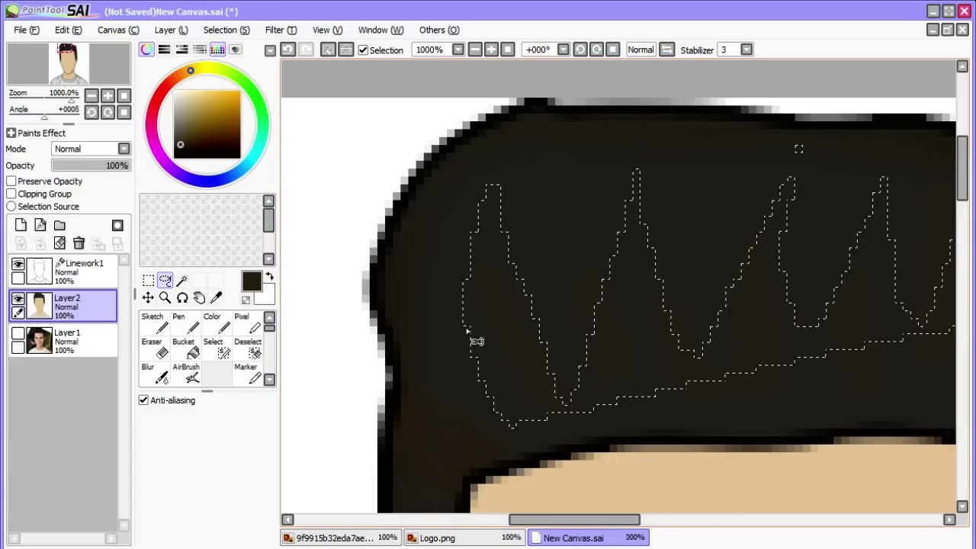
- Airbrush the upper parts of the selected hair spikes in near-black at size 7 and density 17
right_click(442, 364)
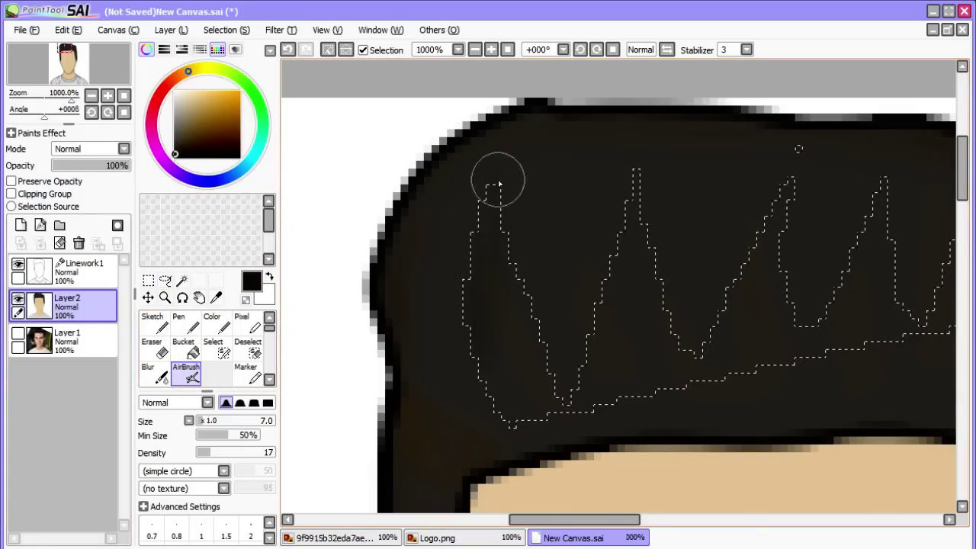
mouse_move(497, 292)
left_mouse_down()
mouse_move(485, 254)
mouse_move(513, 274)
mouse_move(534, 357)
mouse_move(506, 241)
left_mouse_up()
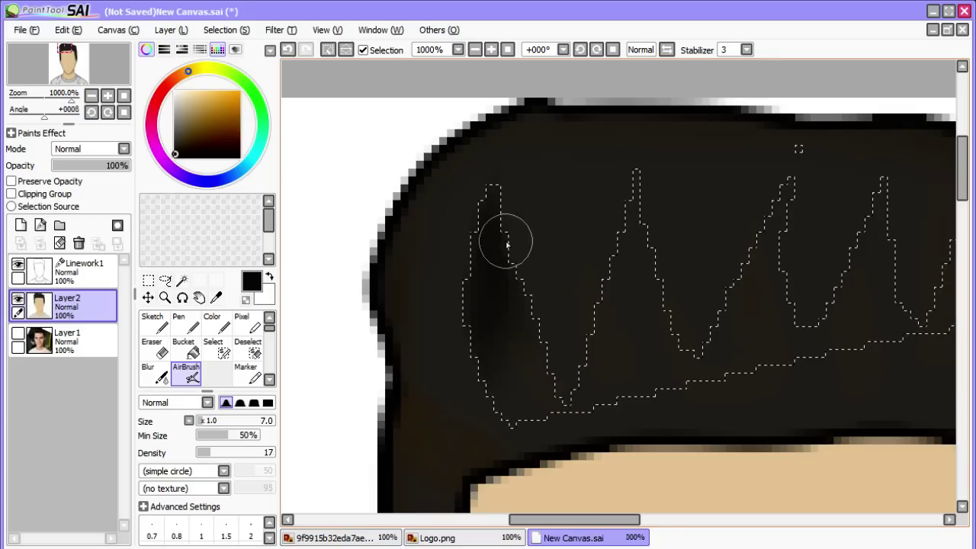
mouse_move(595, 202)
left_mouse_down()
mouse_move(575, 305)
mouse_move(626, 167)
mouse_move(600, 343)
mouse_move(627, 242)
mouse_move(618, 183)
mouse_move(658, 279)
left_mouse_up()
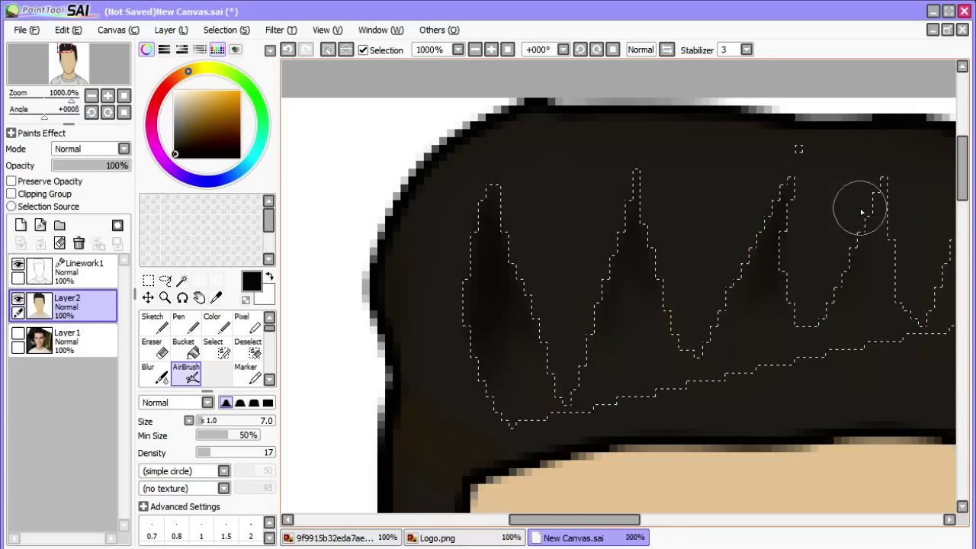
left_click_drag(618, 519, 685, 520)
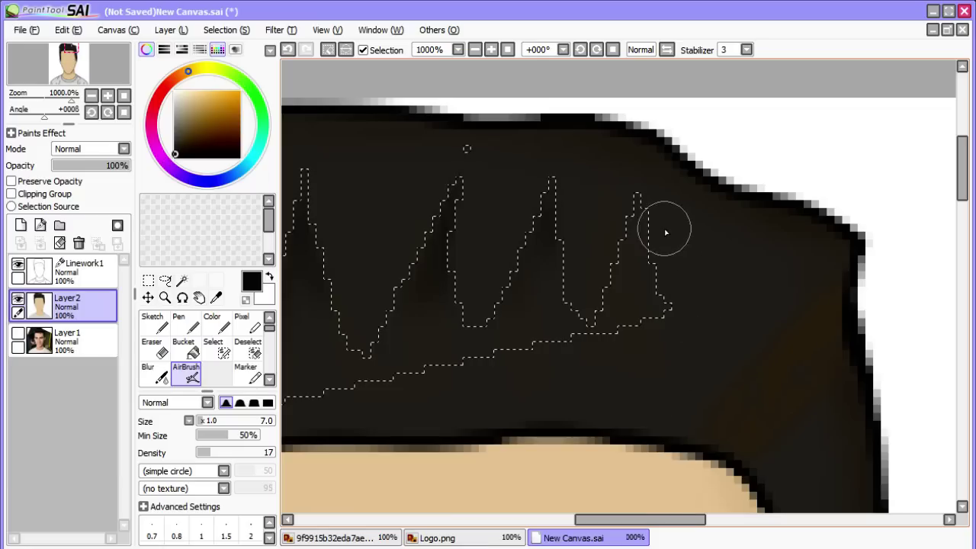
scroll(527, 290, "down", 3)
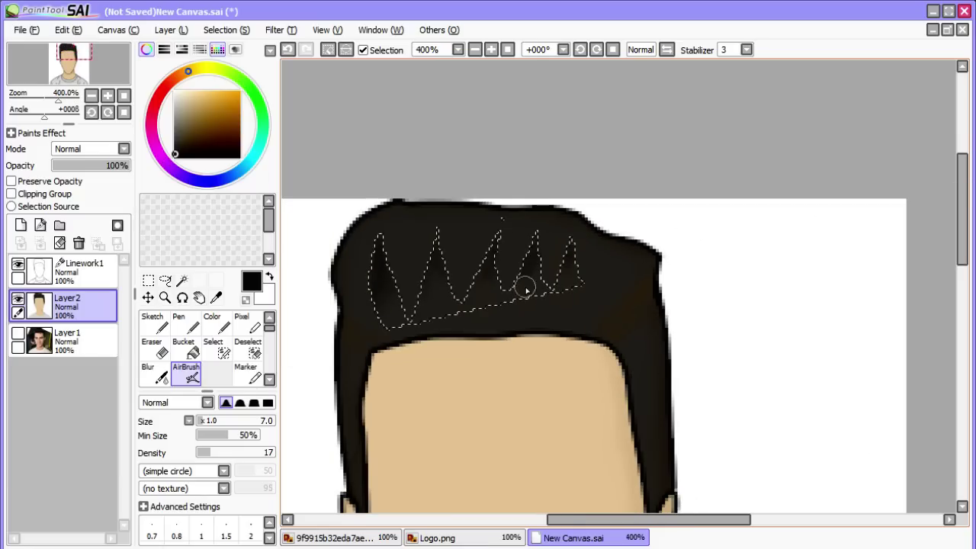
left_click(164, 280)
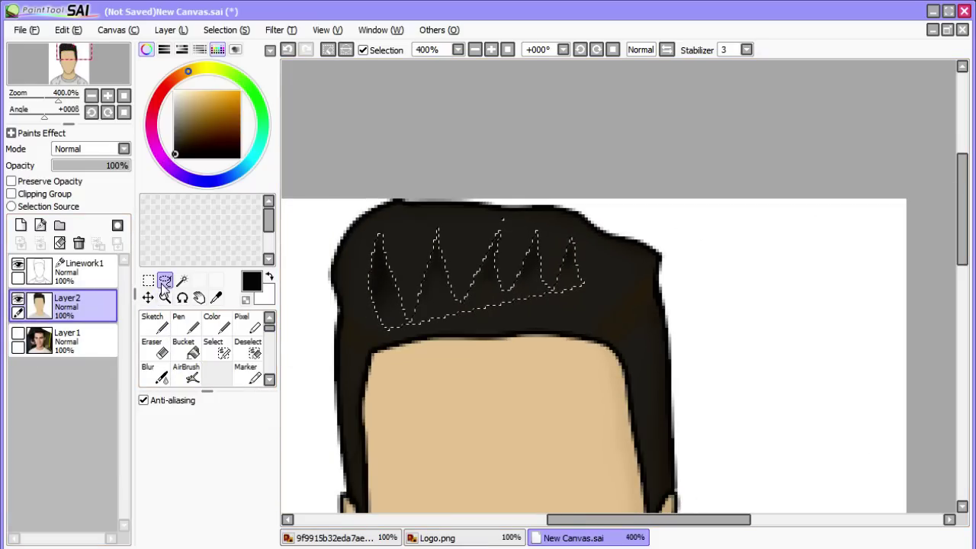
key("ctrl+d")
scroll(744, 342, "down", 2)
scroll(732, 340, "up", 2)
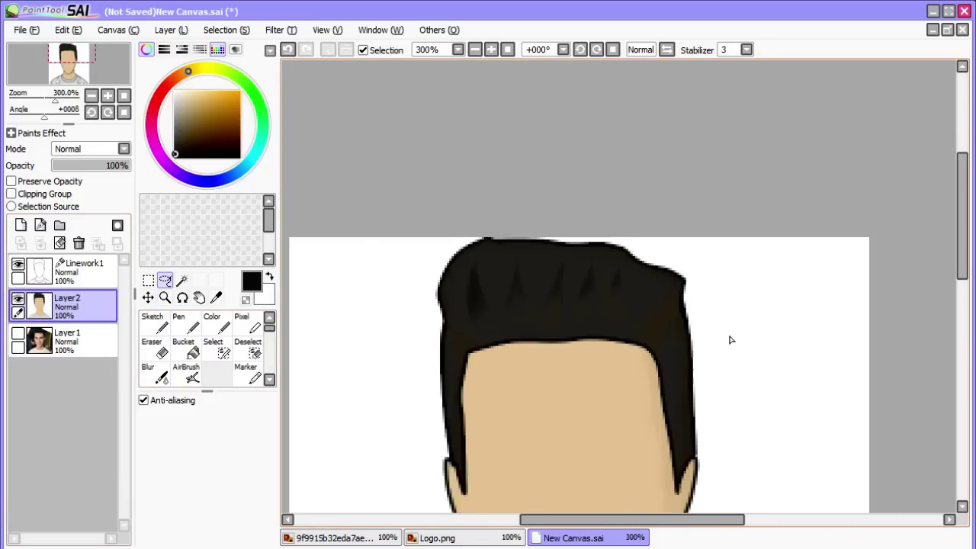
key("ctrl+z")
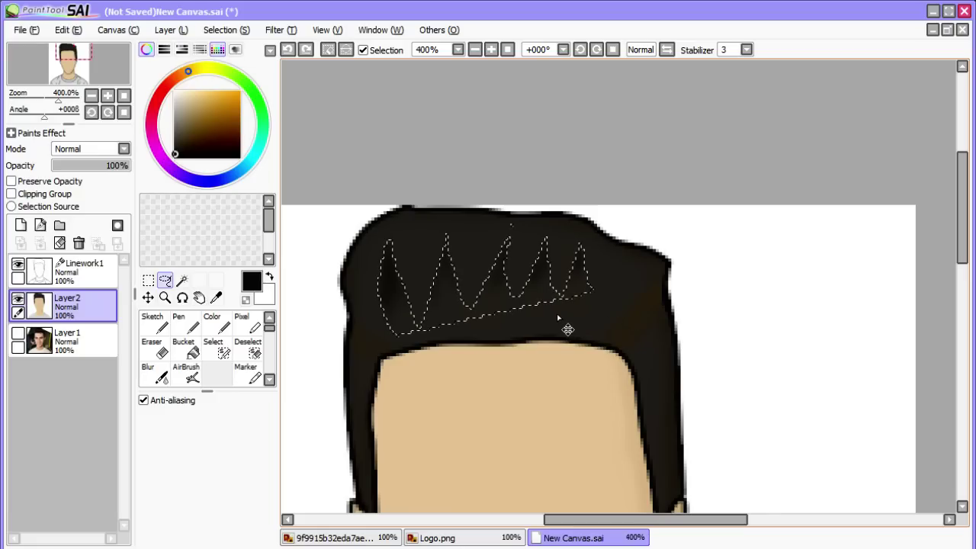
- Darken the five selected hair spikes with more near-black AirBrush strokes at density 17, and clear the selection
left_click(186, 373)
scroll(447, 305, "up", 4)
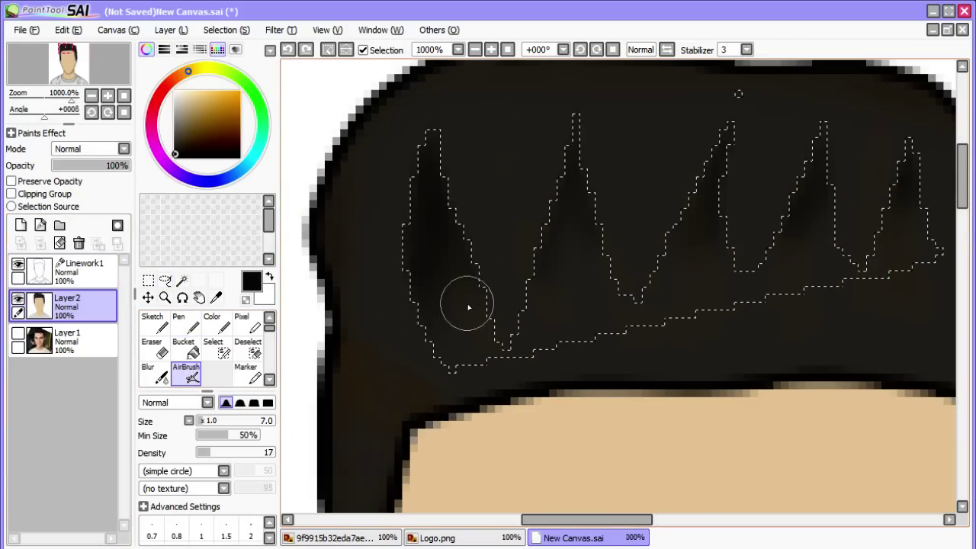
mouse_move(435, 285)
left_mouse_down()
mouse_move(464, 328)
mouse_move(481, 307)
left_mouse_up()
mouse_move(593, 193)
left_mouse_down()
mouse_move(558, 284)
mouse_move(605, 263)
mouse_move(578, 230)
mouse_move(585, 246)
left_mouse_up()
mouse_move(697, 205)
left_mouse_down()
mouse_move(683, 293)
mouse_move(769, 268)
mouse_move(808, 275)
mouse_move(893, 206)
left_mouse_up()
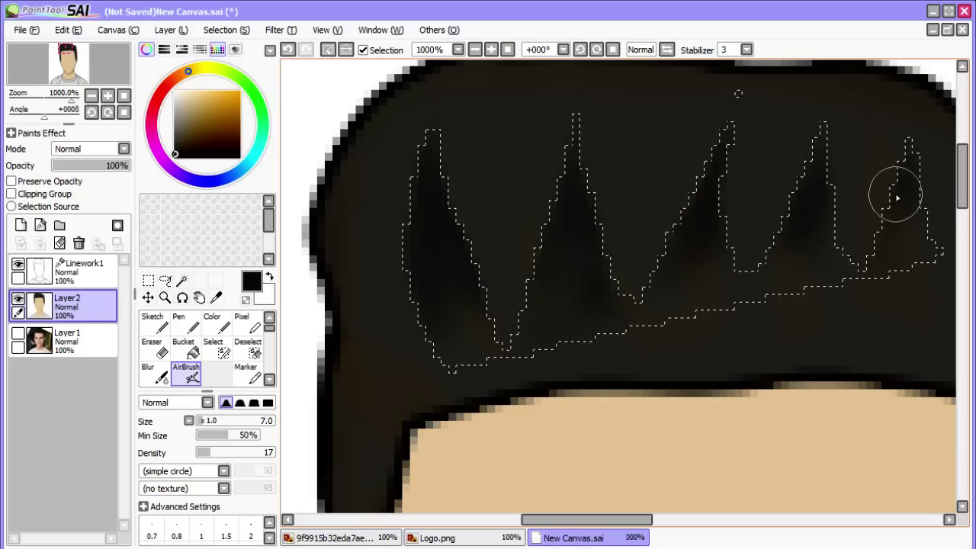
left_click(164, 279)
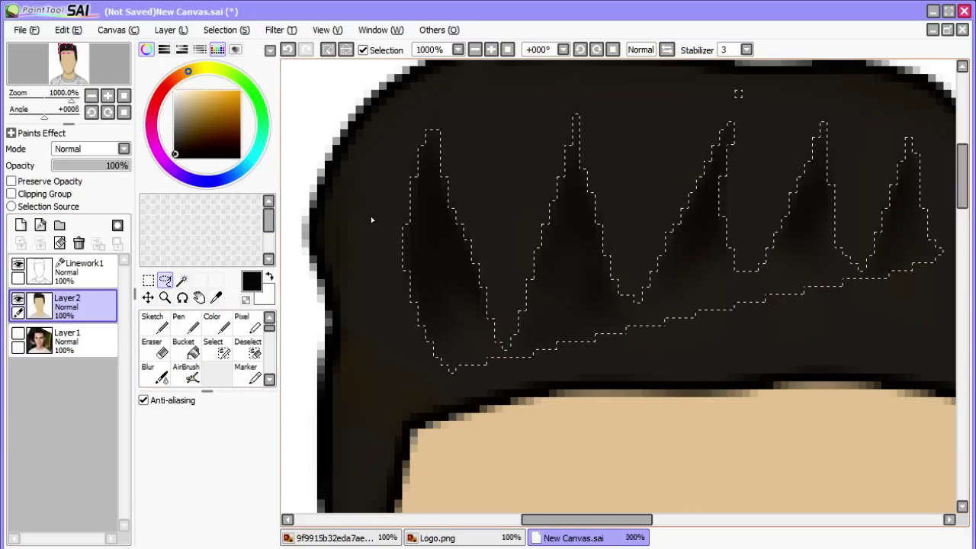
key("ctrl+d")
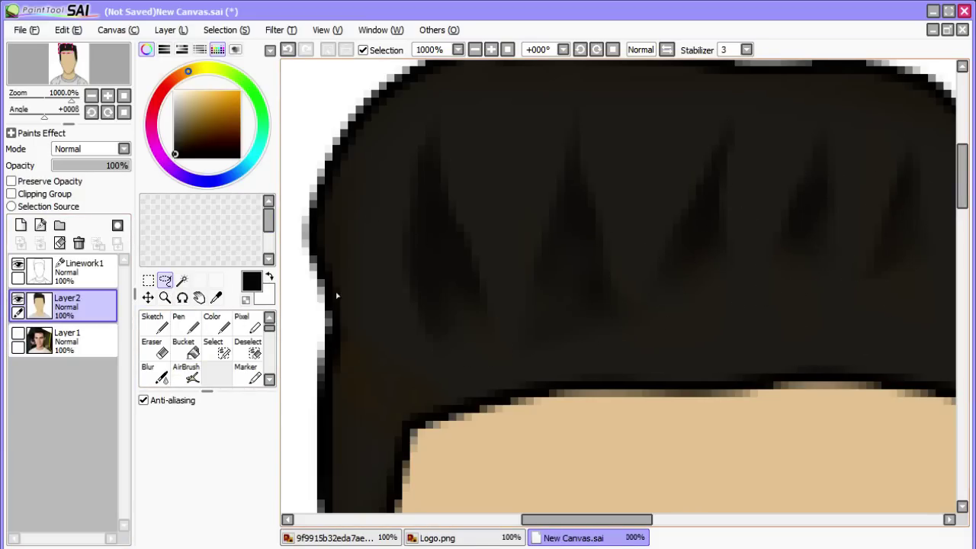
- Airbrush a soft near-black band joining the bases of the spikes above the hairline at size 7 and density 7
left_click(184, 378)
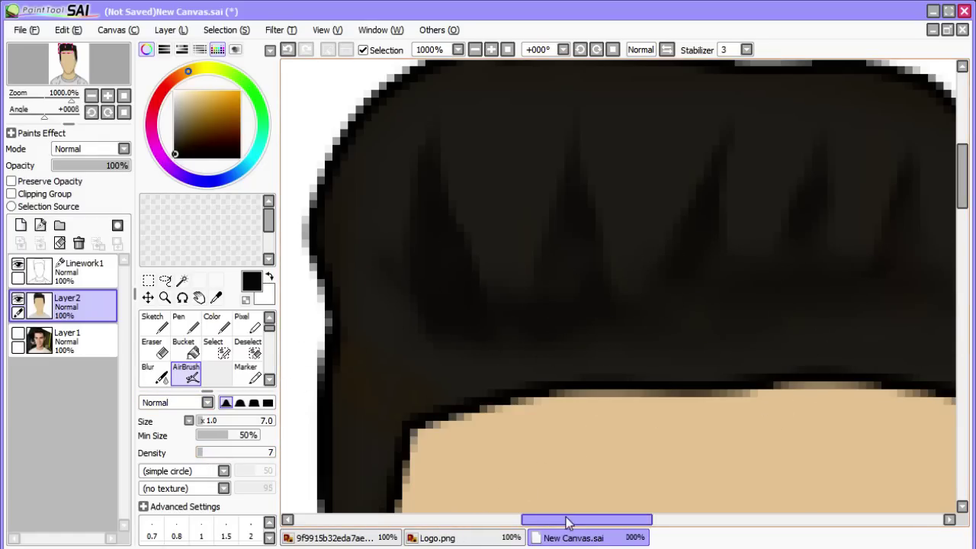
left_click_drag(568, 525, 600, 523)
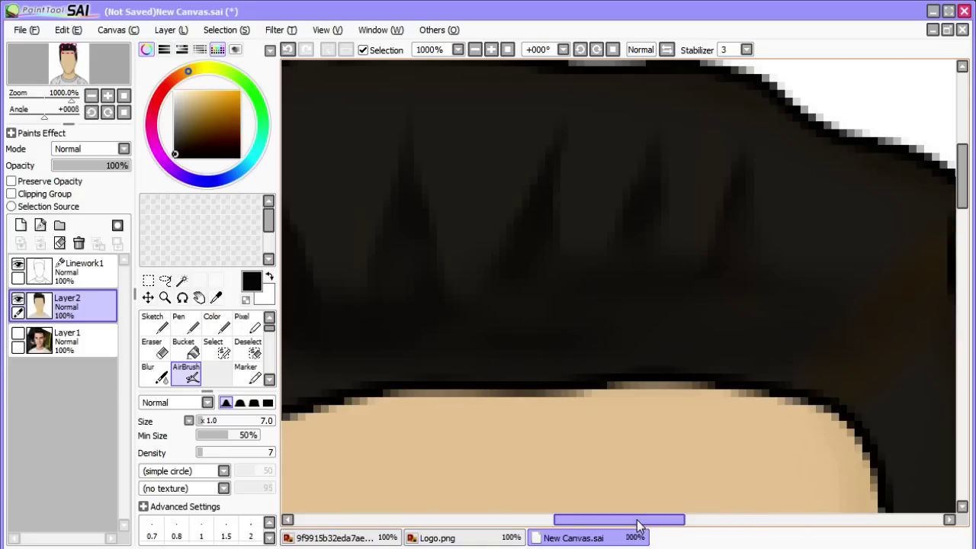
left_click_drag(639, 525, 580, 524)
mouse_move(583, 368)
left_mouse_down()
mouse_move(596, 391)
mouse_move(670, 380)
left_mouse_up()
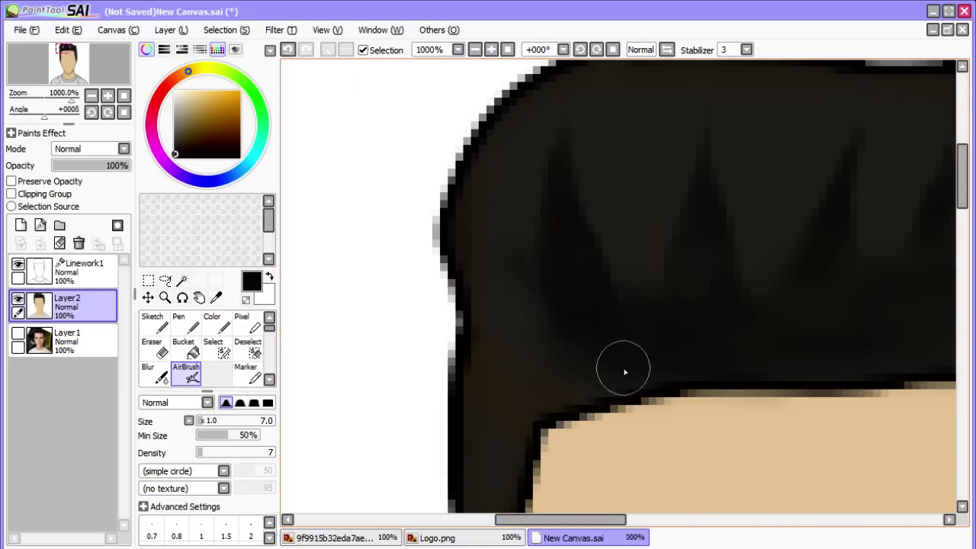
scroll(806, 349, "down", 4)
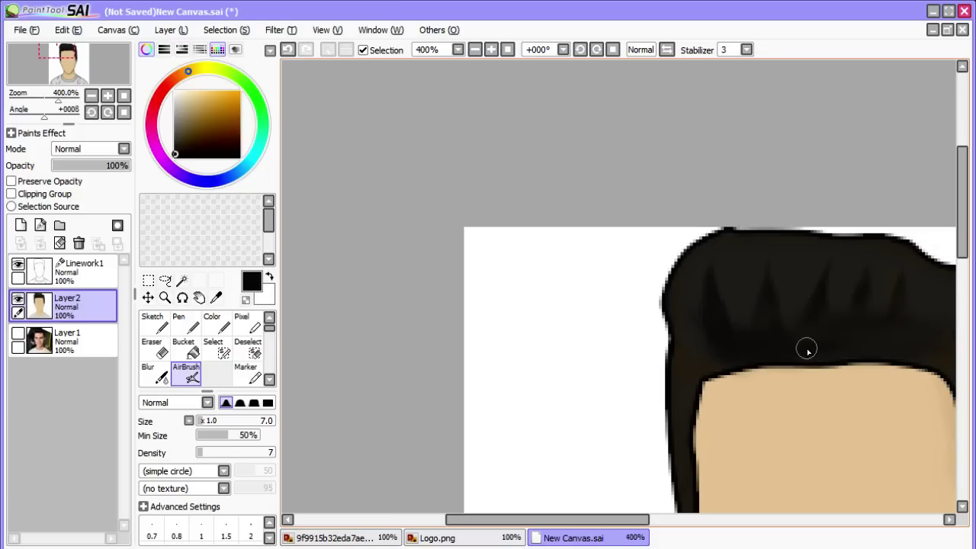
- Sample the dark gray hair color and touch up the right side of the top hair with the AirBrush at density 56
scroll(821, 368, "up", 3)
left_click_drag(555, 526, 615, 525)
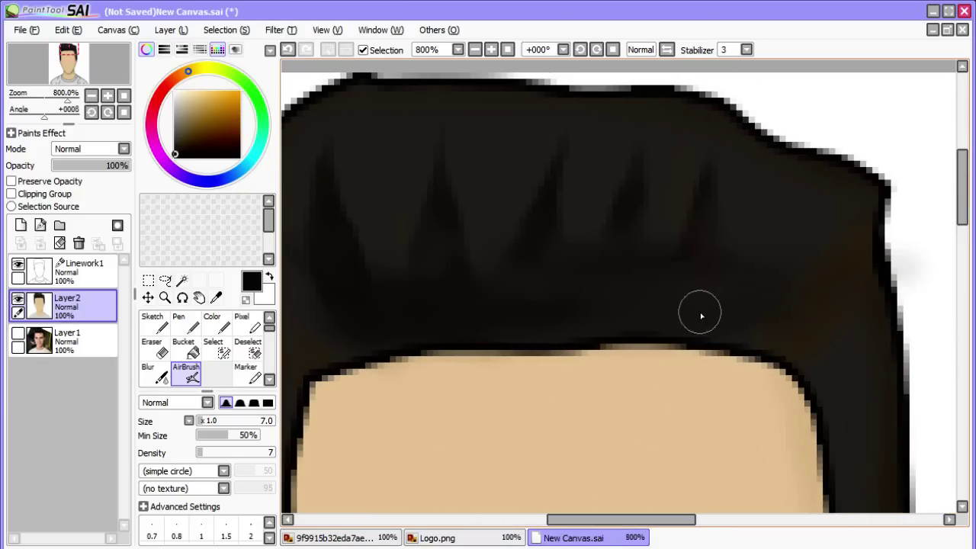
left_click(749, 219, "alt")
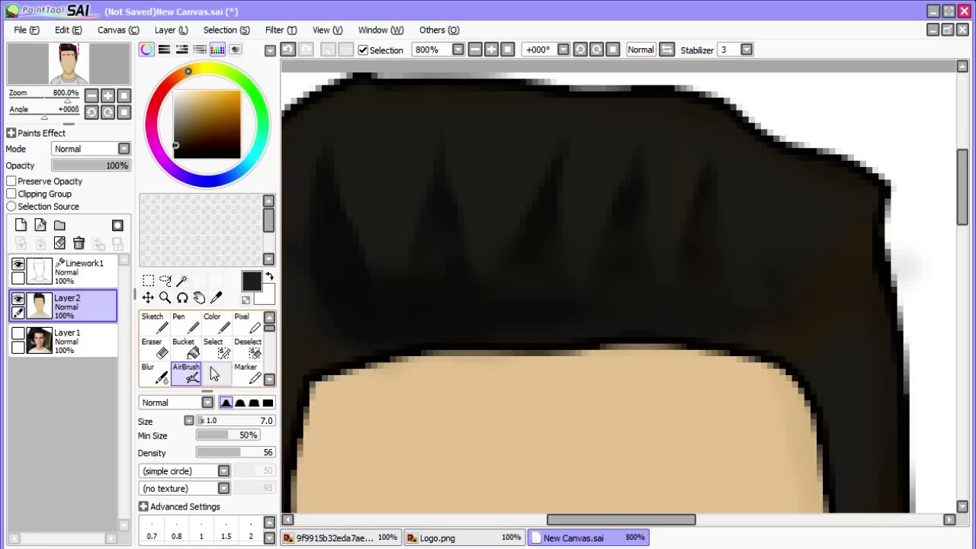
- Soften the dark hair spikes with the Blur tool at size 15 and density 6
left_click(151, 372)
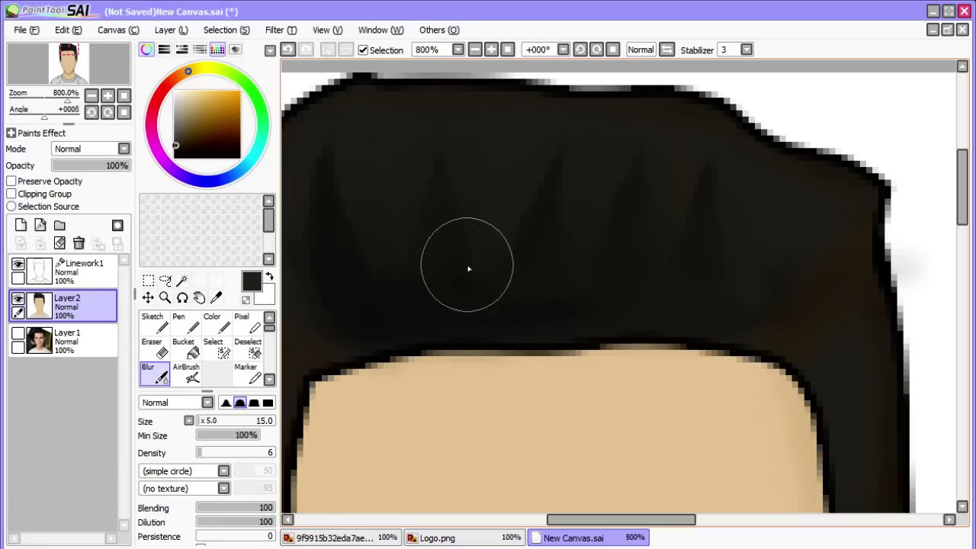
scroll(625, 273, "down", 2)
scroll(622, 283, "down", 3)
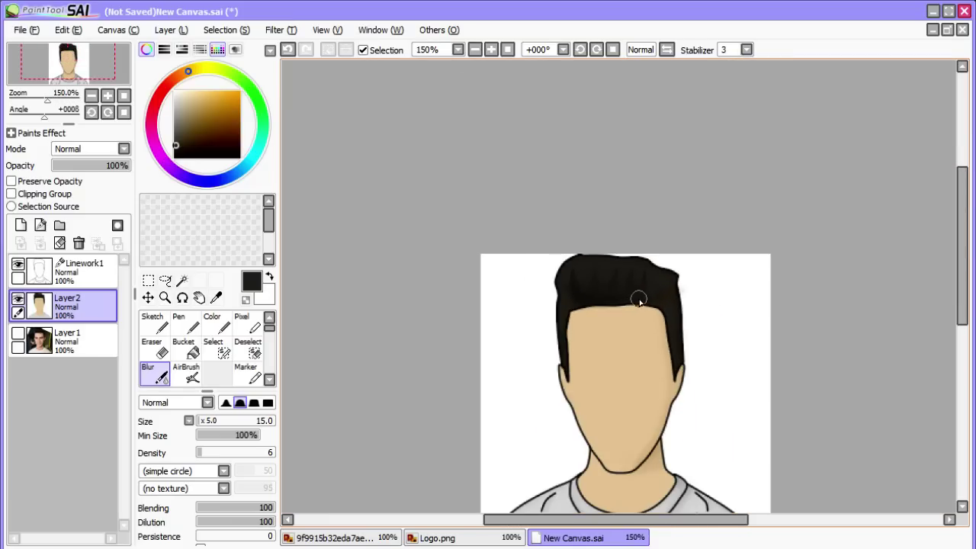
scroll(736, 294, "up", 1)
left_click_drag(963, 248, 942, 251)
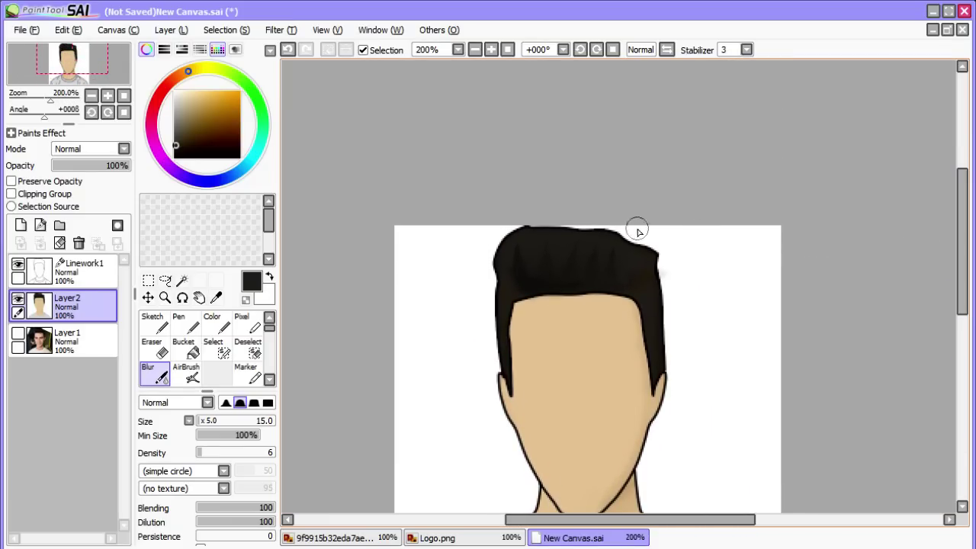
- Blend the remaining spike edges and the dark band above the hairline across the whole top hair with the Blur tool
scroll(526, 222, "up", 3)
scroll(565, 272, "up", 4)
left_click(963, 193)
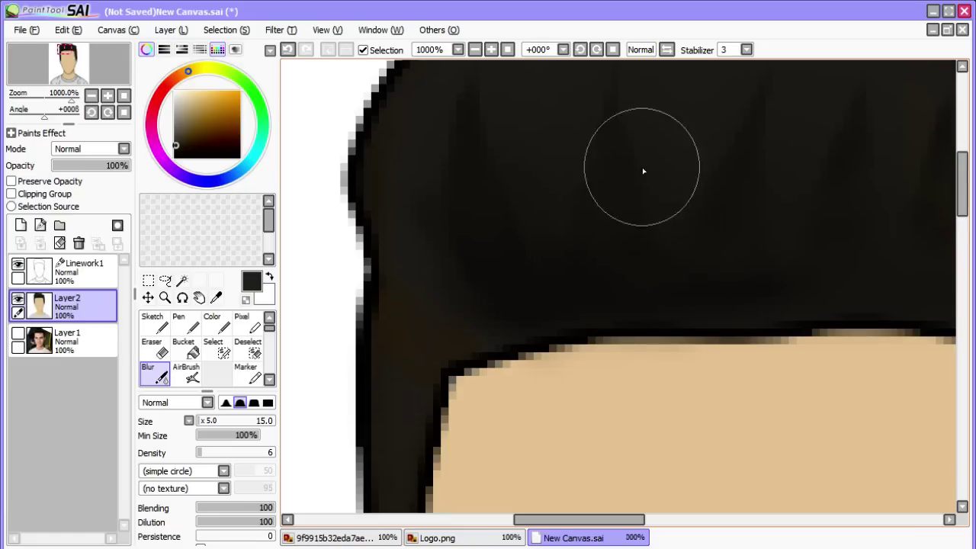
left_click_drag(569, 519, 638, 519)
left_click_drag(967, 205, 967, 188)
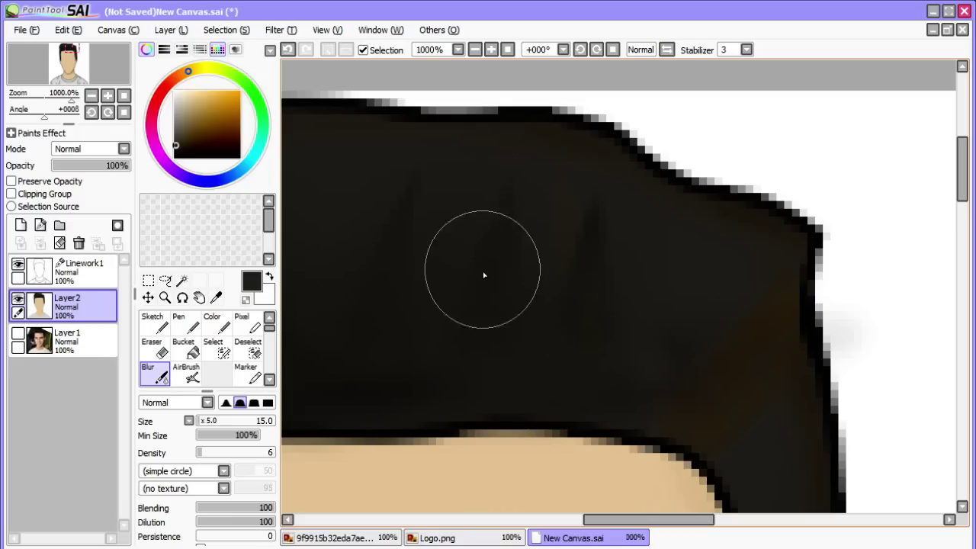
left_click_drag(673, 521, 626, 523)
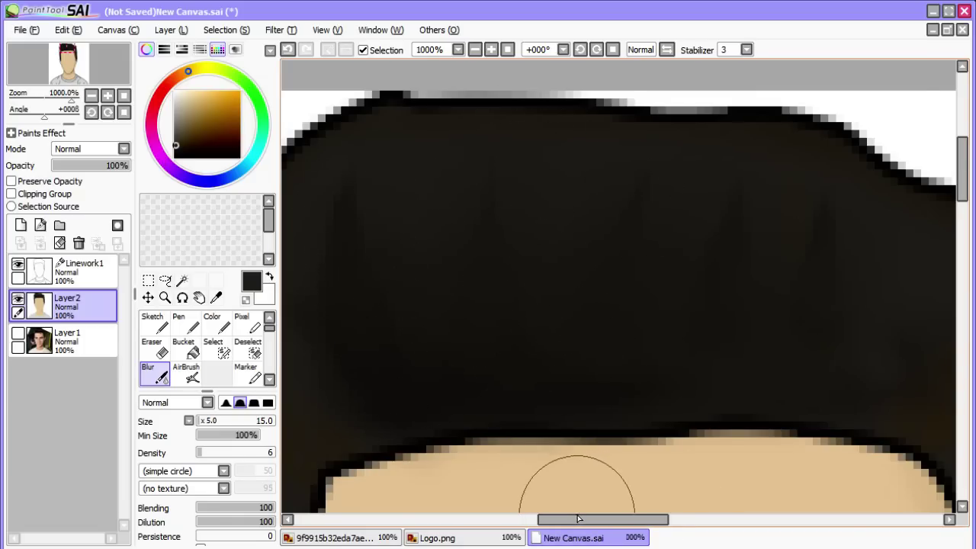
scroll(592, 520, "left", 3)
mouse_move(525, 380)
left_mouse_down()
mouse_move(472, 257)
mouse_move(488, 366)
mouse_move(452, 179)
mouse_move(504, 424)
mouse_move(489, 376)
left_mouse_up()
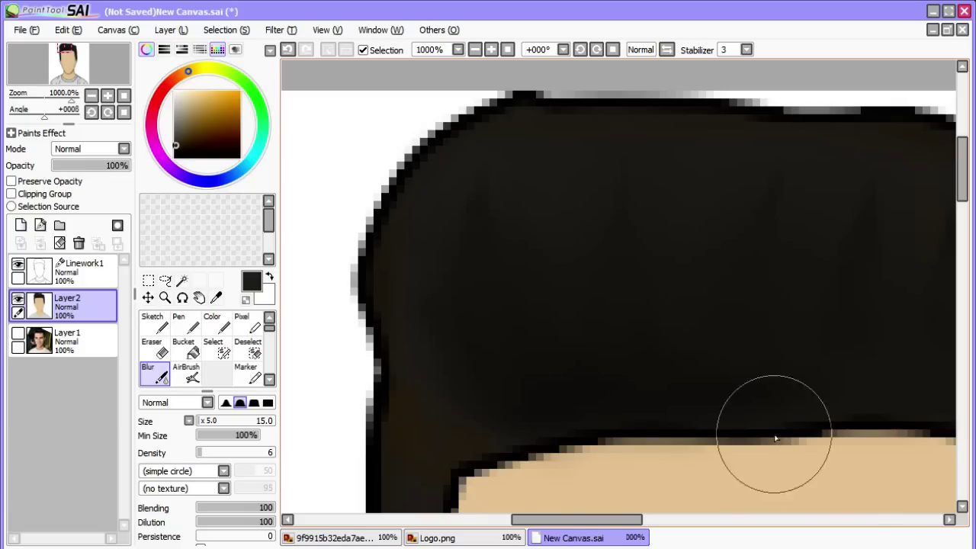
- Touch up the dark top hair with the AirBrush, and cover the dark smudge below the hairline with the sampled skin color
left_click(185, 373)
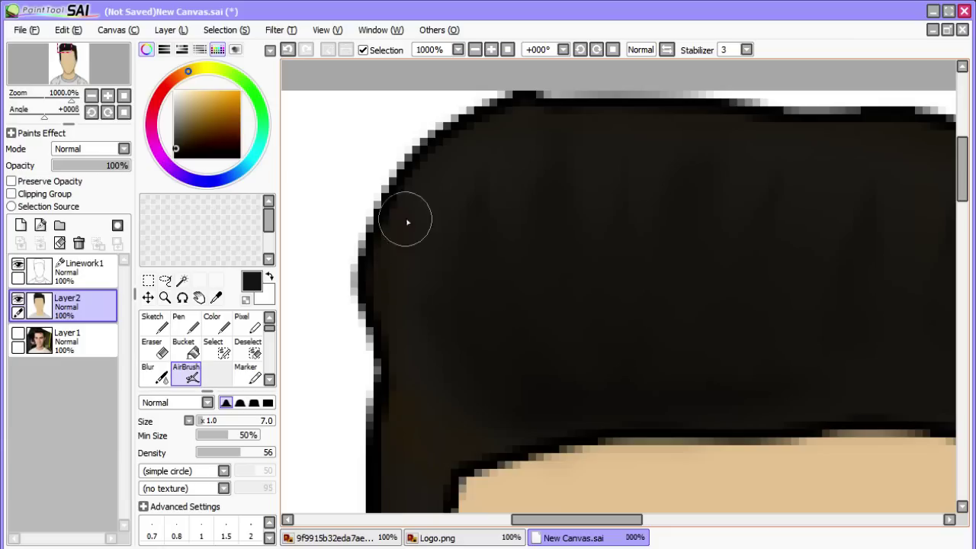
left_click_drag(621, 520, 656, 519)
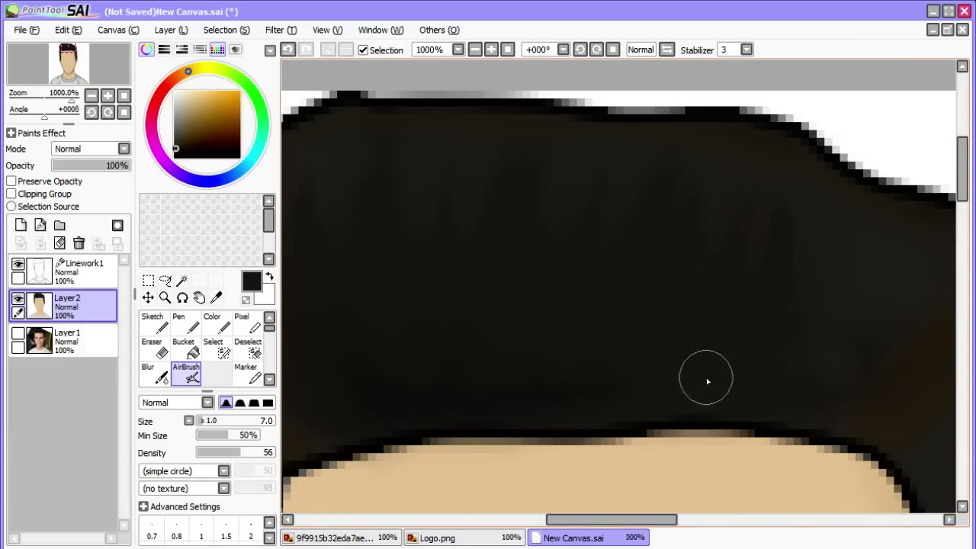
scroll(726, 482, "down", 5)
scroll(673, 408, "up", 2)
scroll(755, 467, "up", 2)
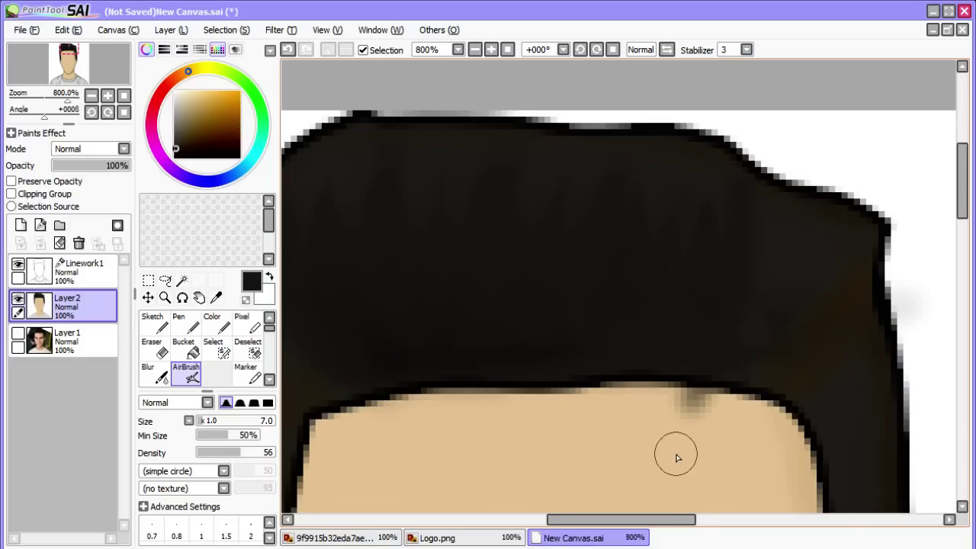
left_click(671, 446, "alt")
mouse_move(664, 412)
left_mouse_down()
mouse_move(710, 409)
mouse_move(648, 413)
left_mouse_up()
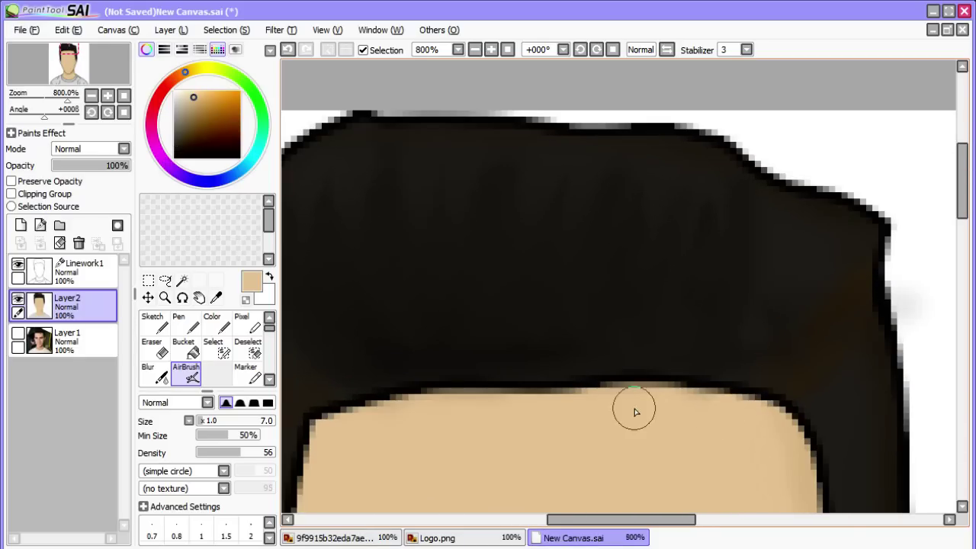
- Retouch the top hair with the sampled dark hair color using the AirBrush, and soften it with the Blur tool at size 15
scroll(647, 453, "up", 1)
scroll(614, 447, "down", 2)
scroll(584, 440, "up", 2)
left_click(160, 381)
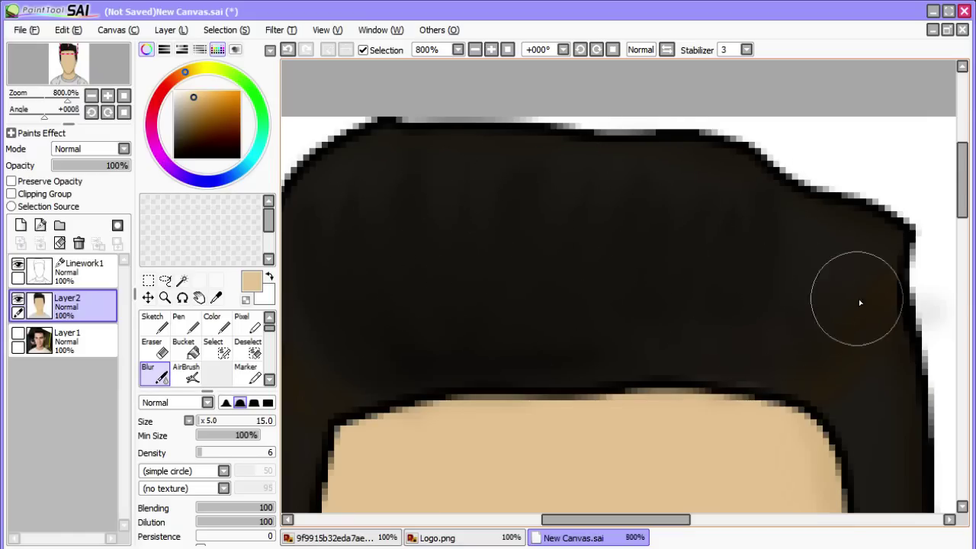
left_click(824, 286, "alt")
left_click(186, 374)
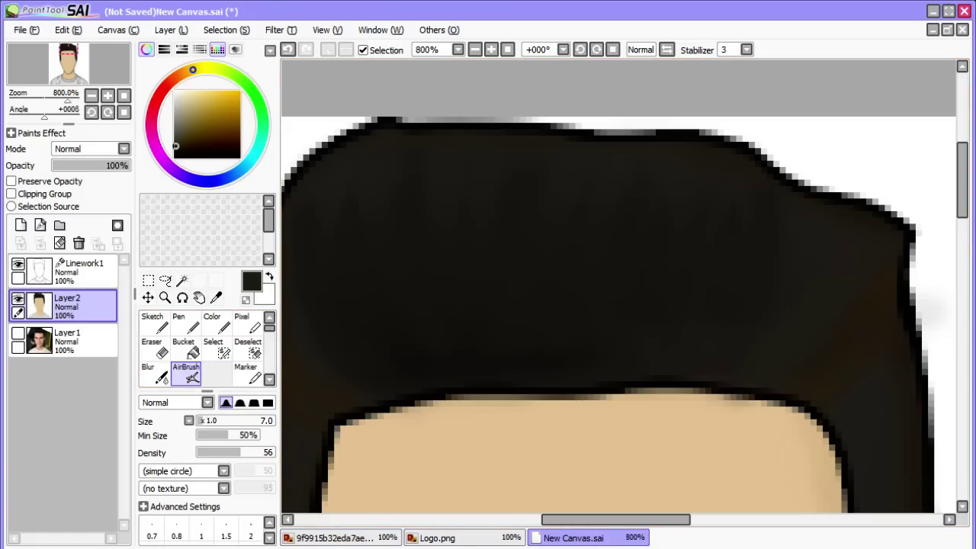
left_click_drag(627, 522, 587, 522)
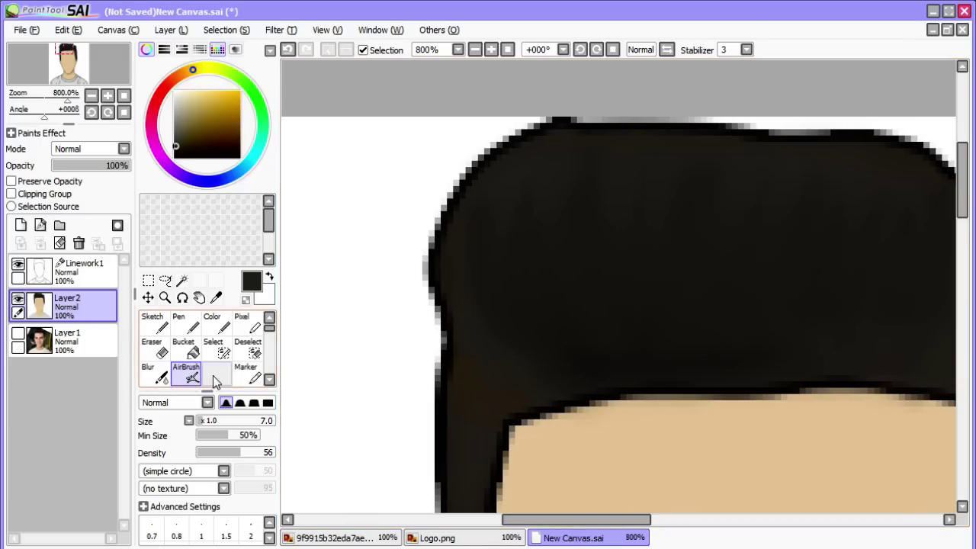
left_click(151, 372)
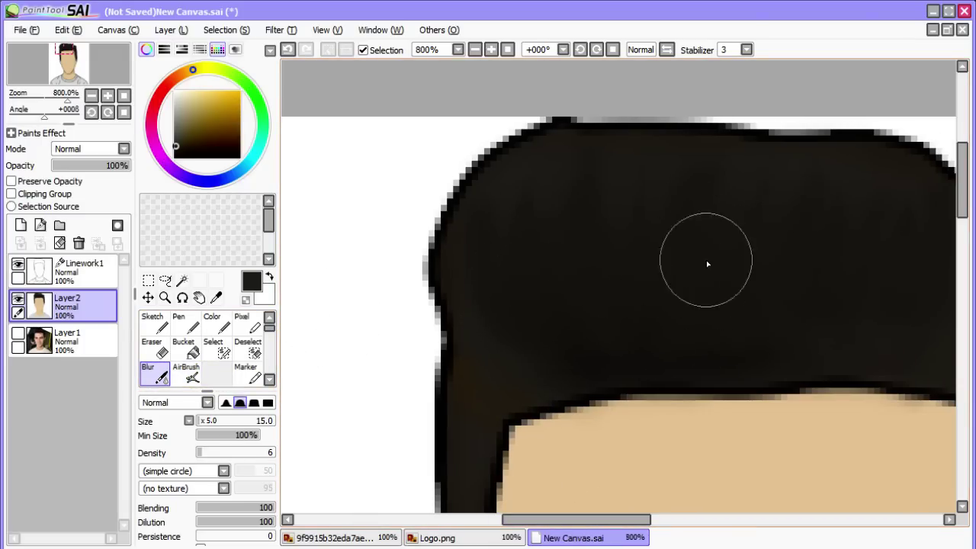
- Delete the reference photo layer Layer1 and merge the Linework1 layer down into Layer2
scroll(812, 302, "down", 5)
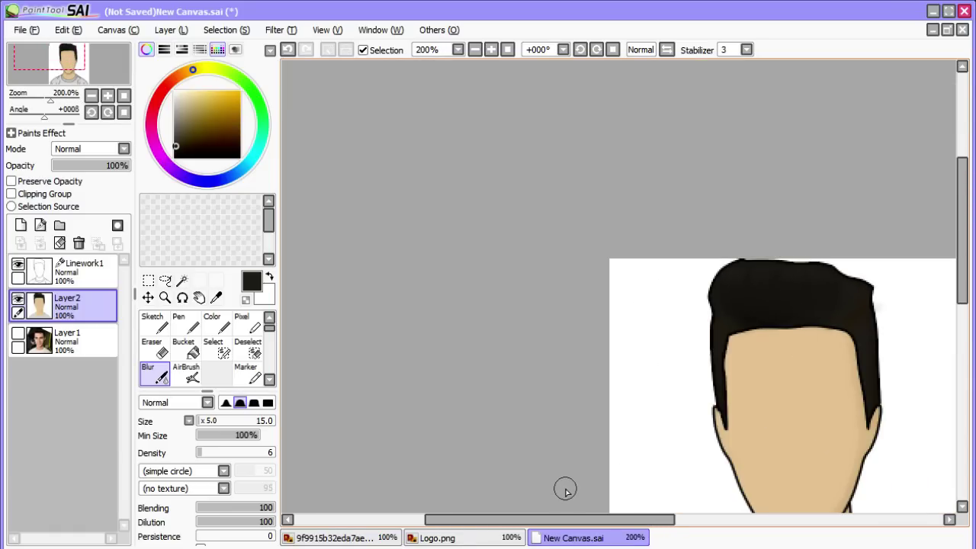
left_click_drag(550, 520, 609, 519)
left_click_drag(970, 229, 955, 279)
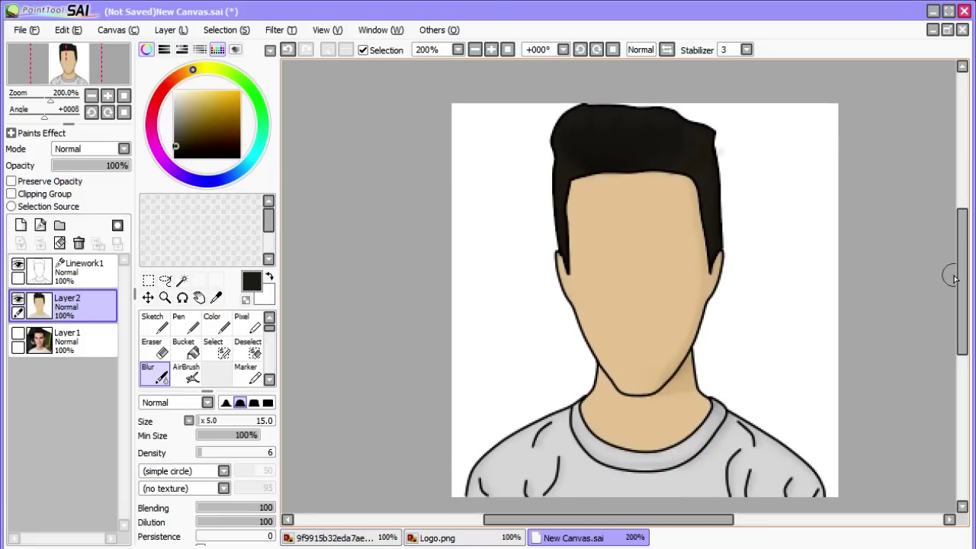
left_click(41, 345)
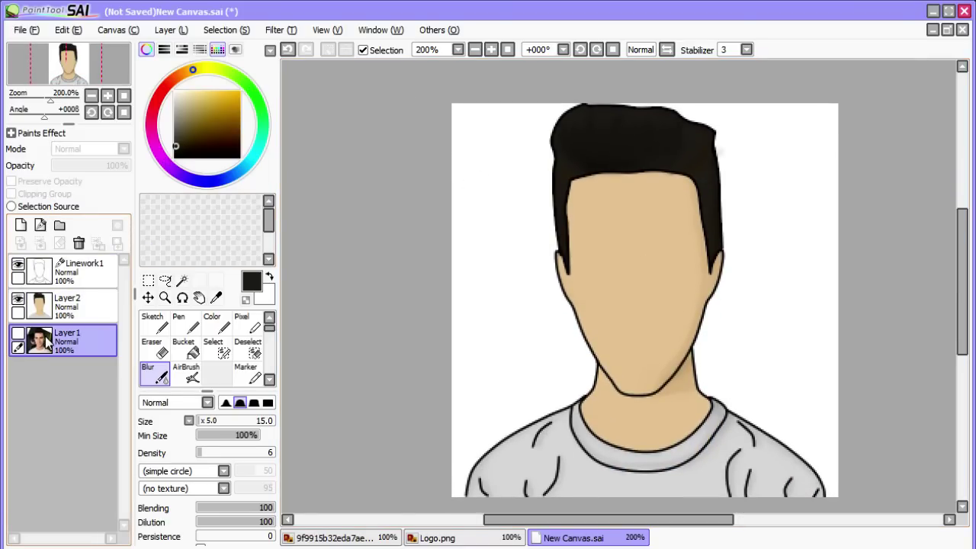
left_click(78, 243)
left_click(43, 273)
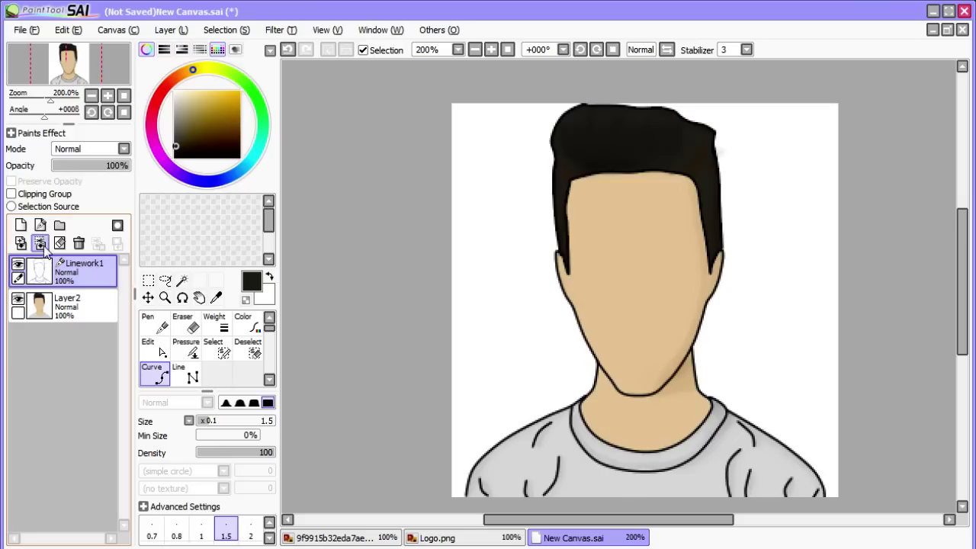
left_click(41, 244)
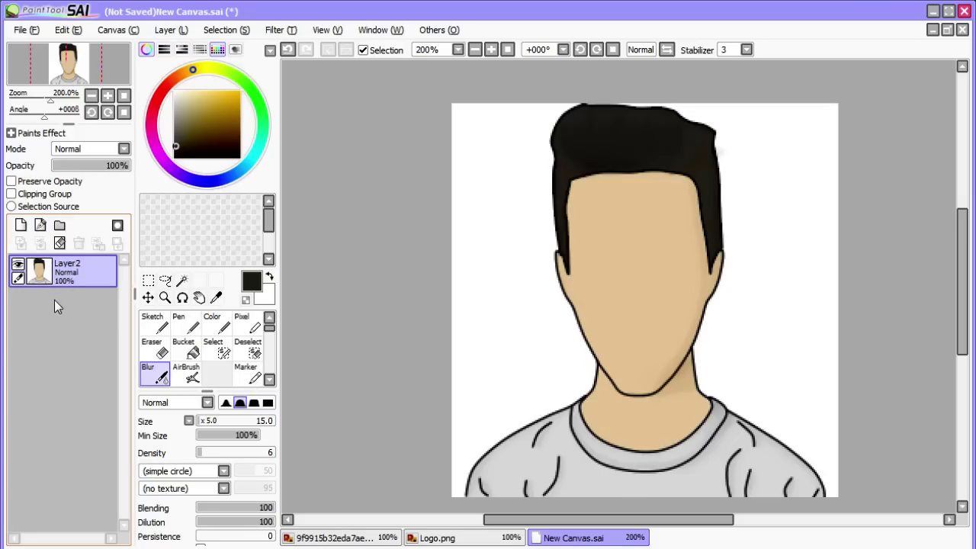
- Save the avatar to the Desktop as a PNG file named TheLInk in 24bpp RGB pixel format
left_click(23, 31)
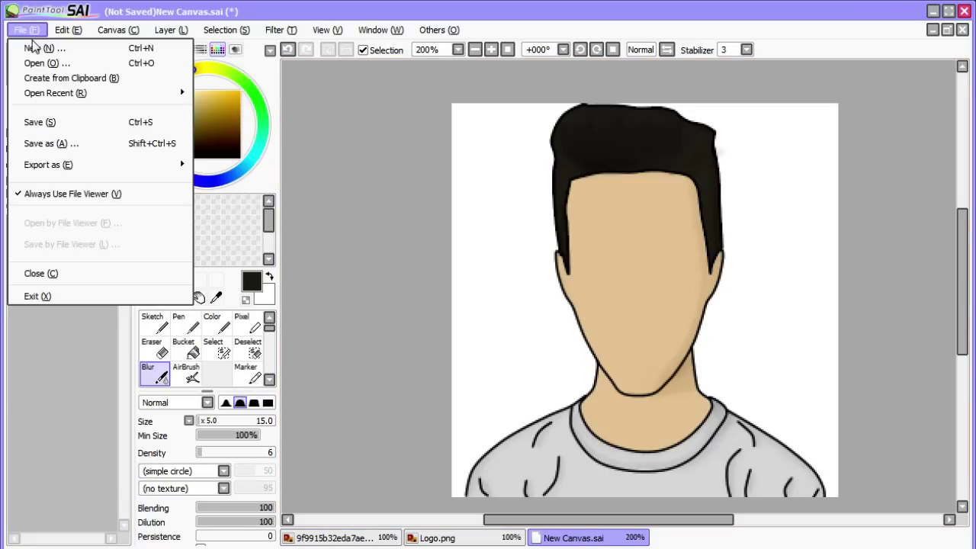
left_click(54, 144)
left_click(233, 351)
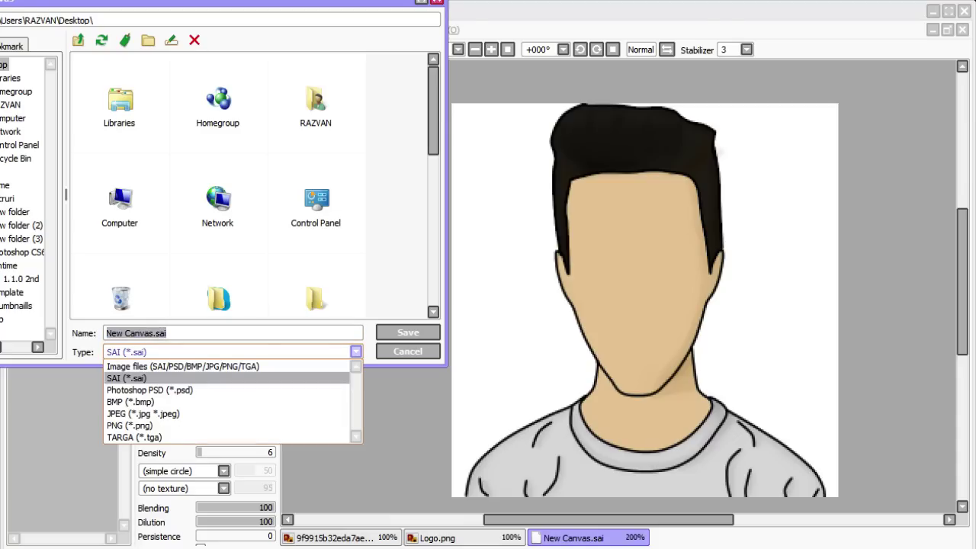
left_click(227, 426)
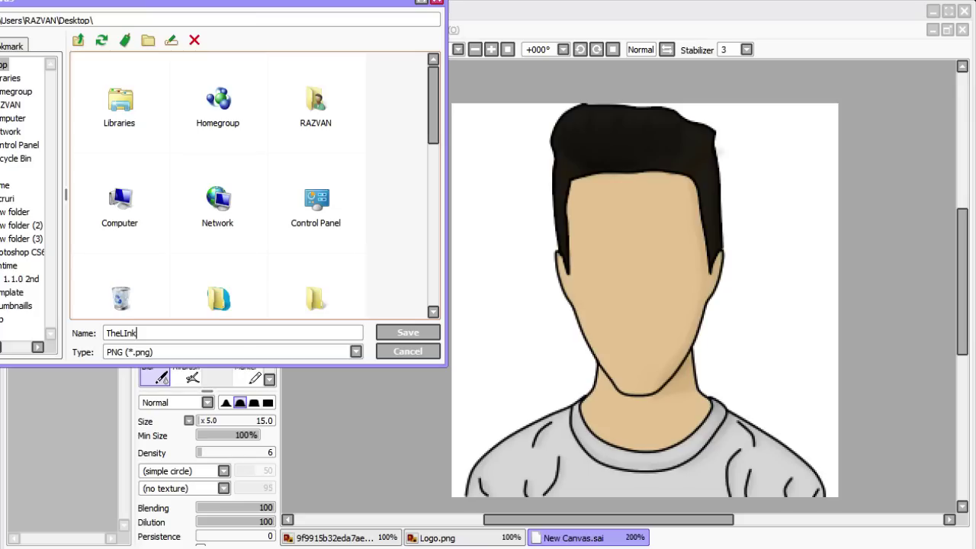
scroll(251, 183, "down", 10)
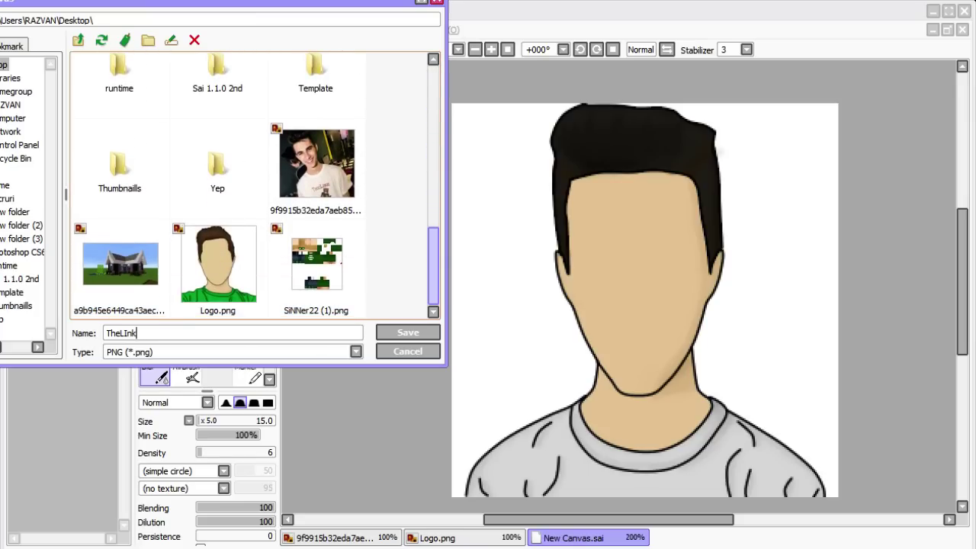
scroll(251, 183, "up", 8)
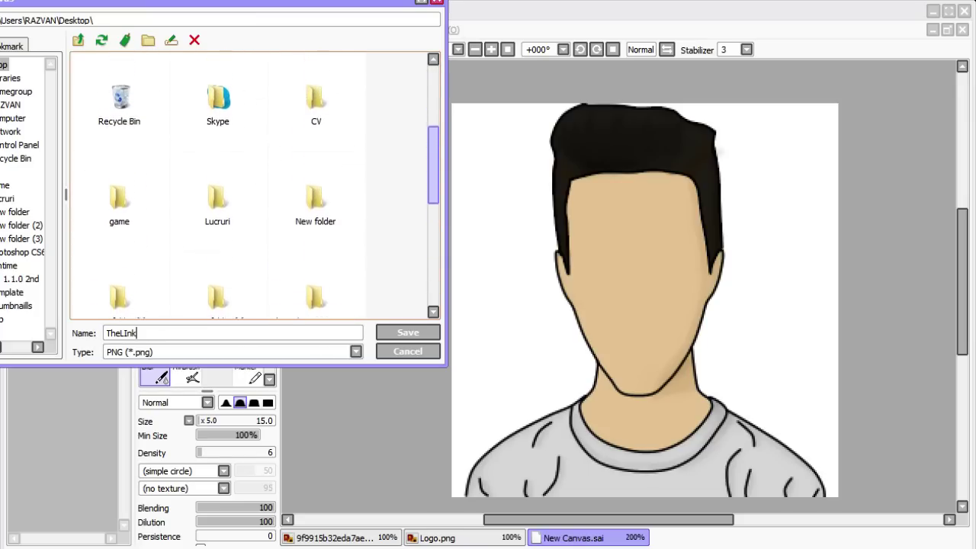
left_click(408, 333)
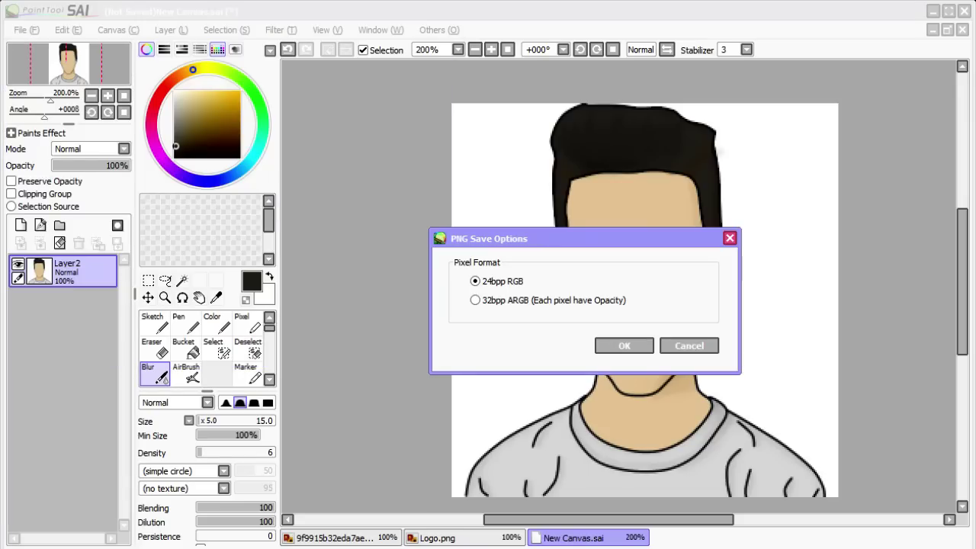
left_click(618, 349)
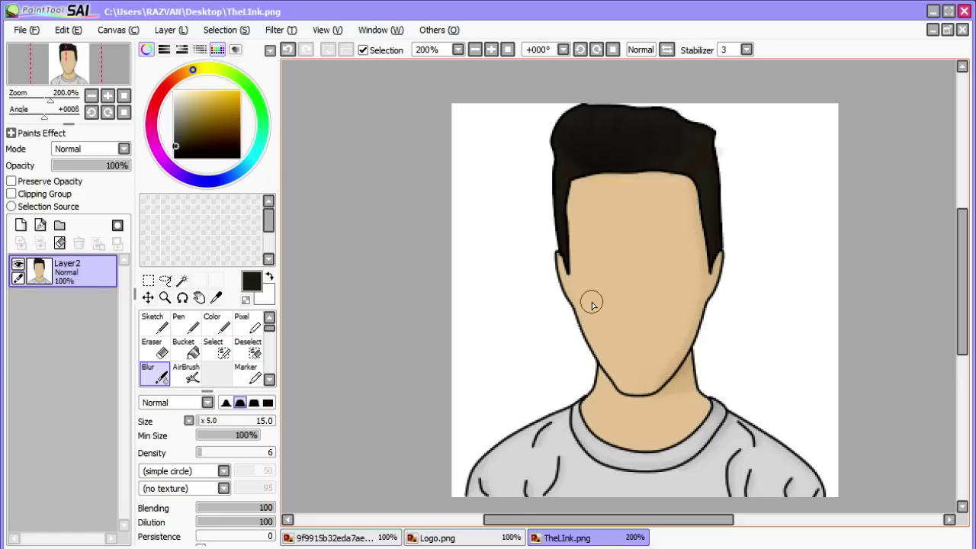
key("alt+Tab")
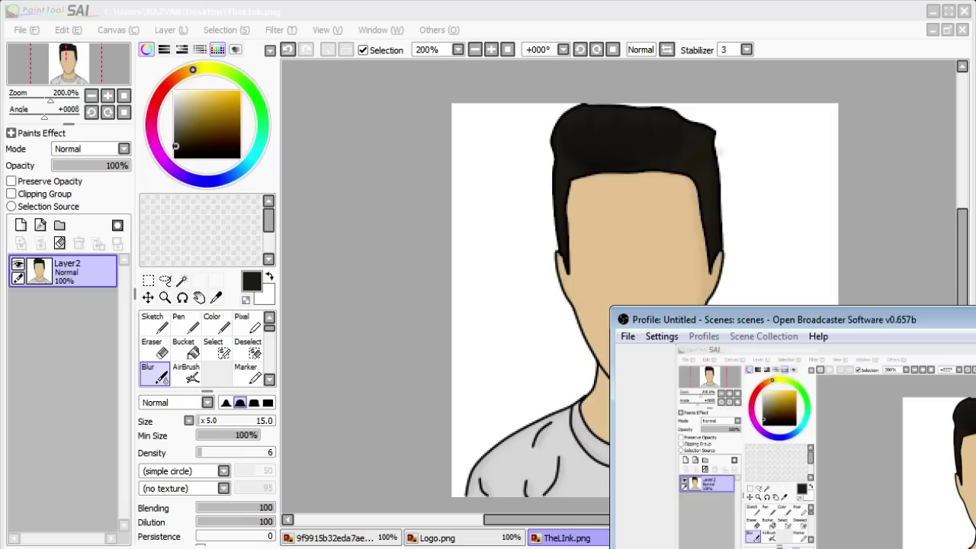